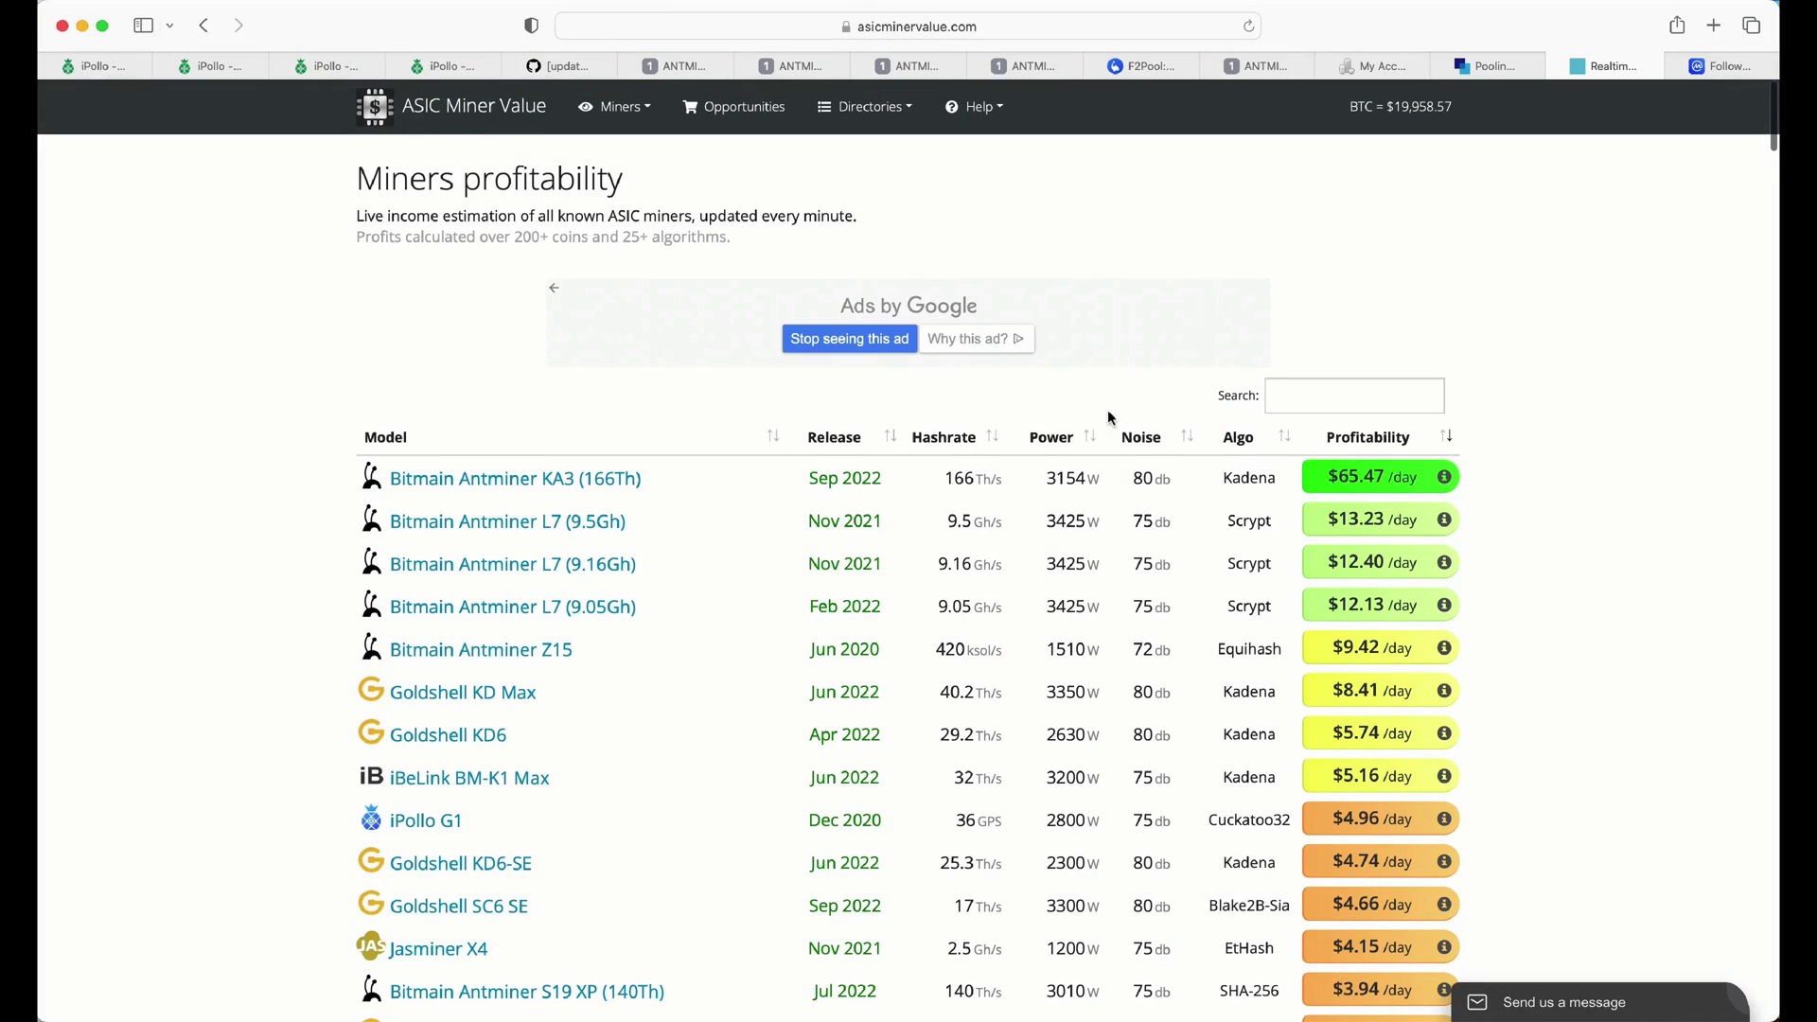
- Scroll the profitability list and select the Bitmain Antminer L7 (9.05Gh) entry
scroll(1111, 417, down, 4)
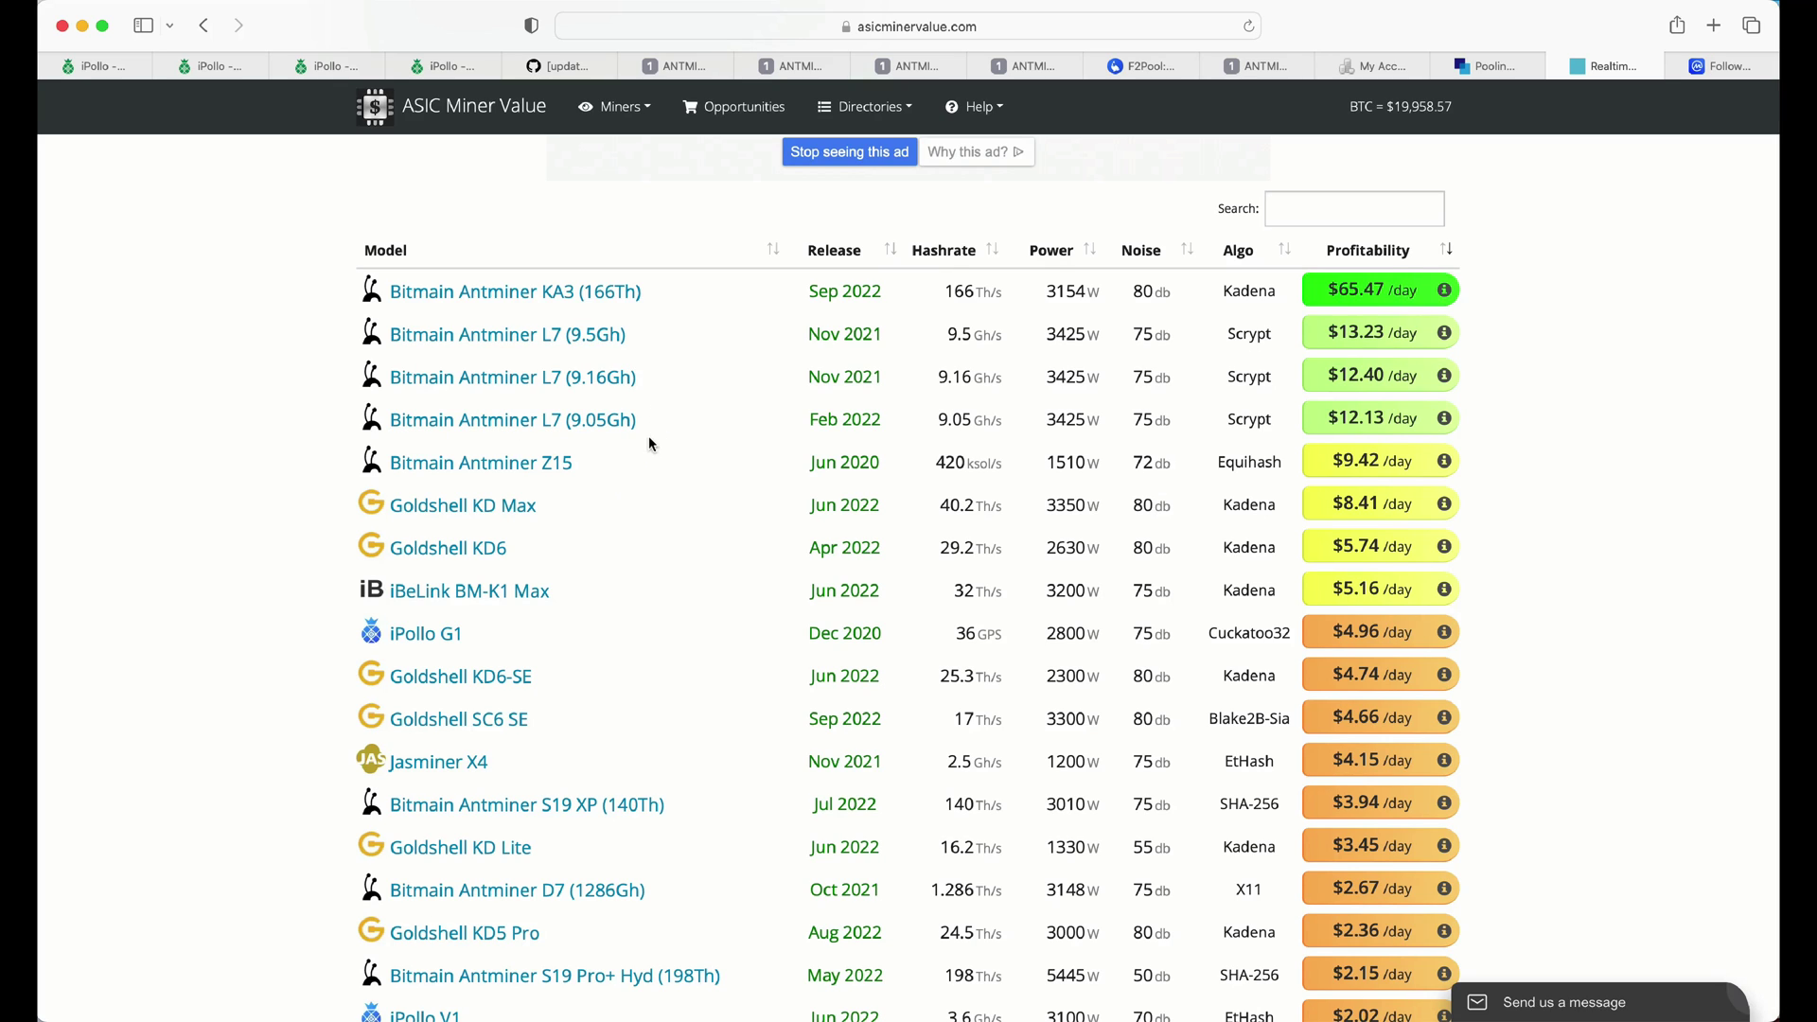
click(594, 426)
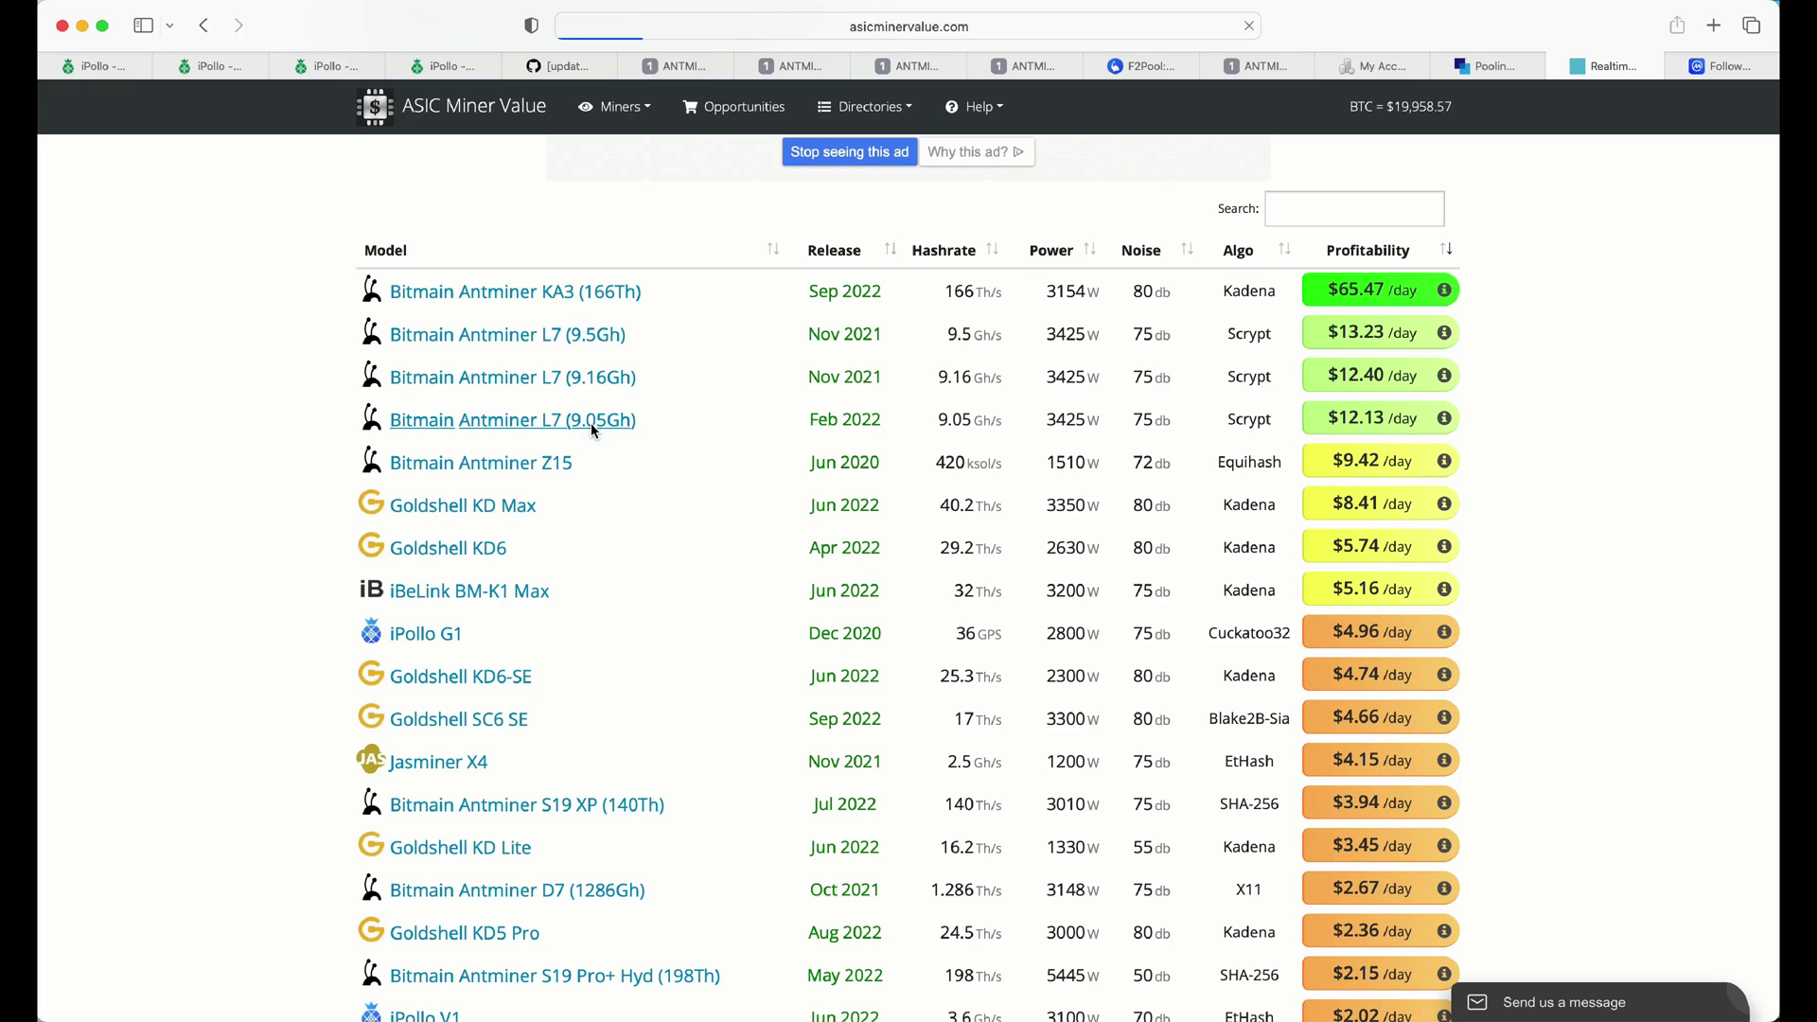
scroll(697, 492, down, 2)
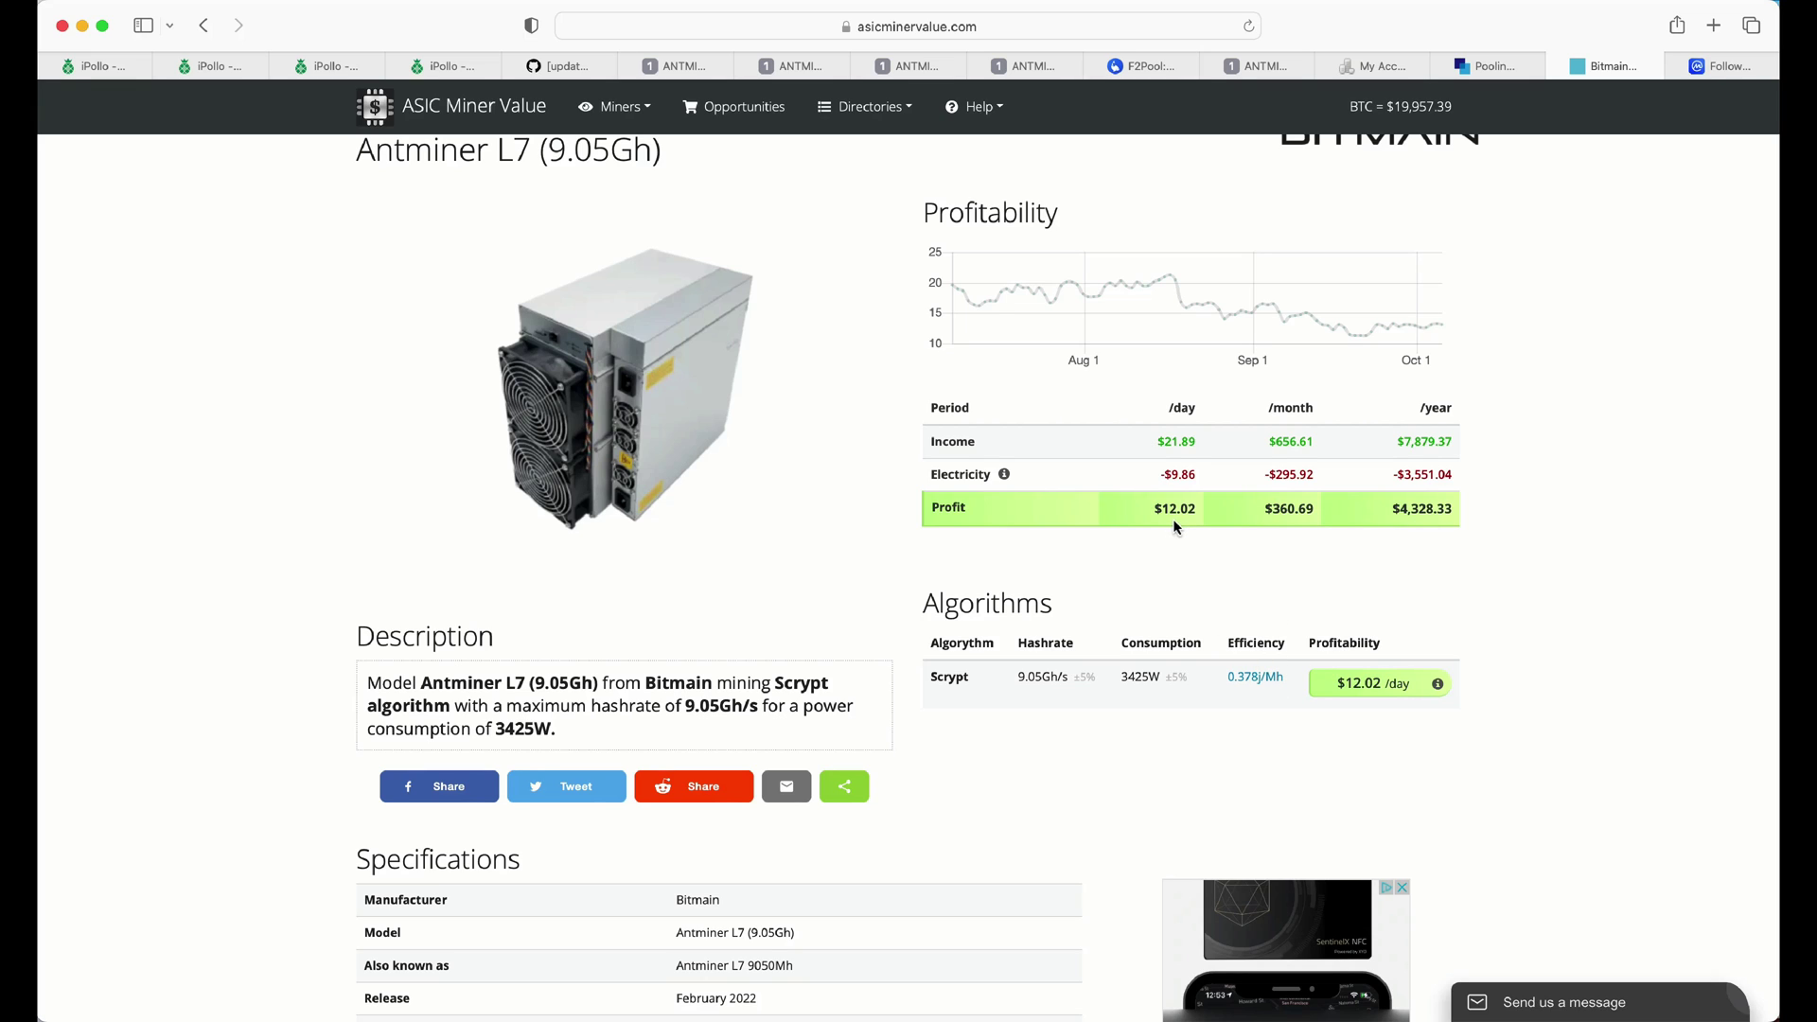
click(203, 30)
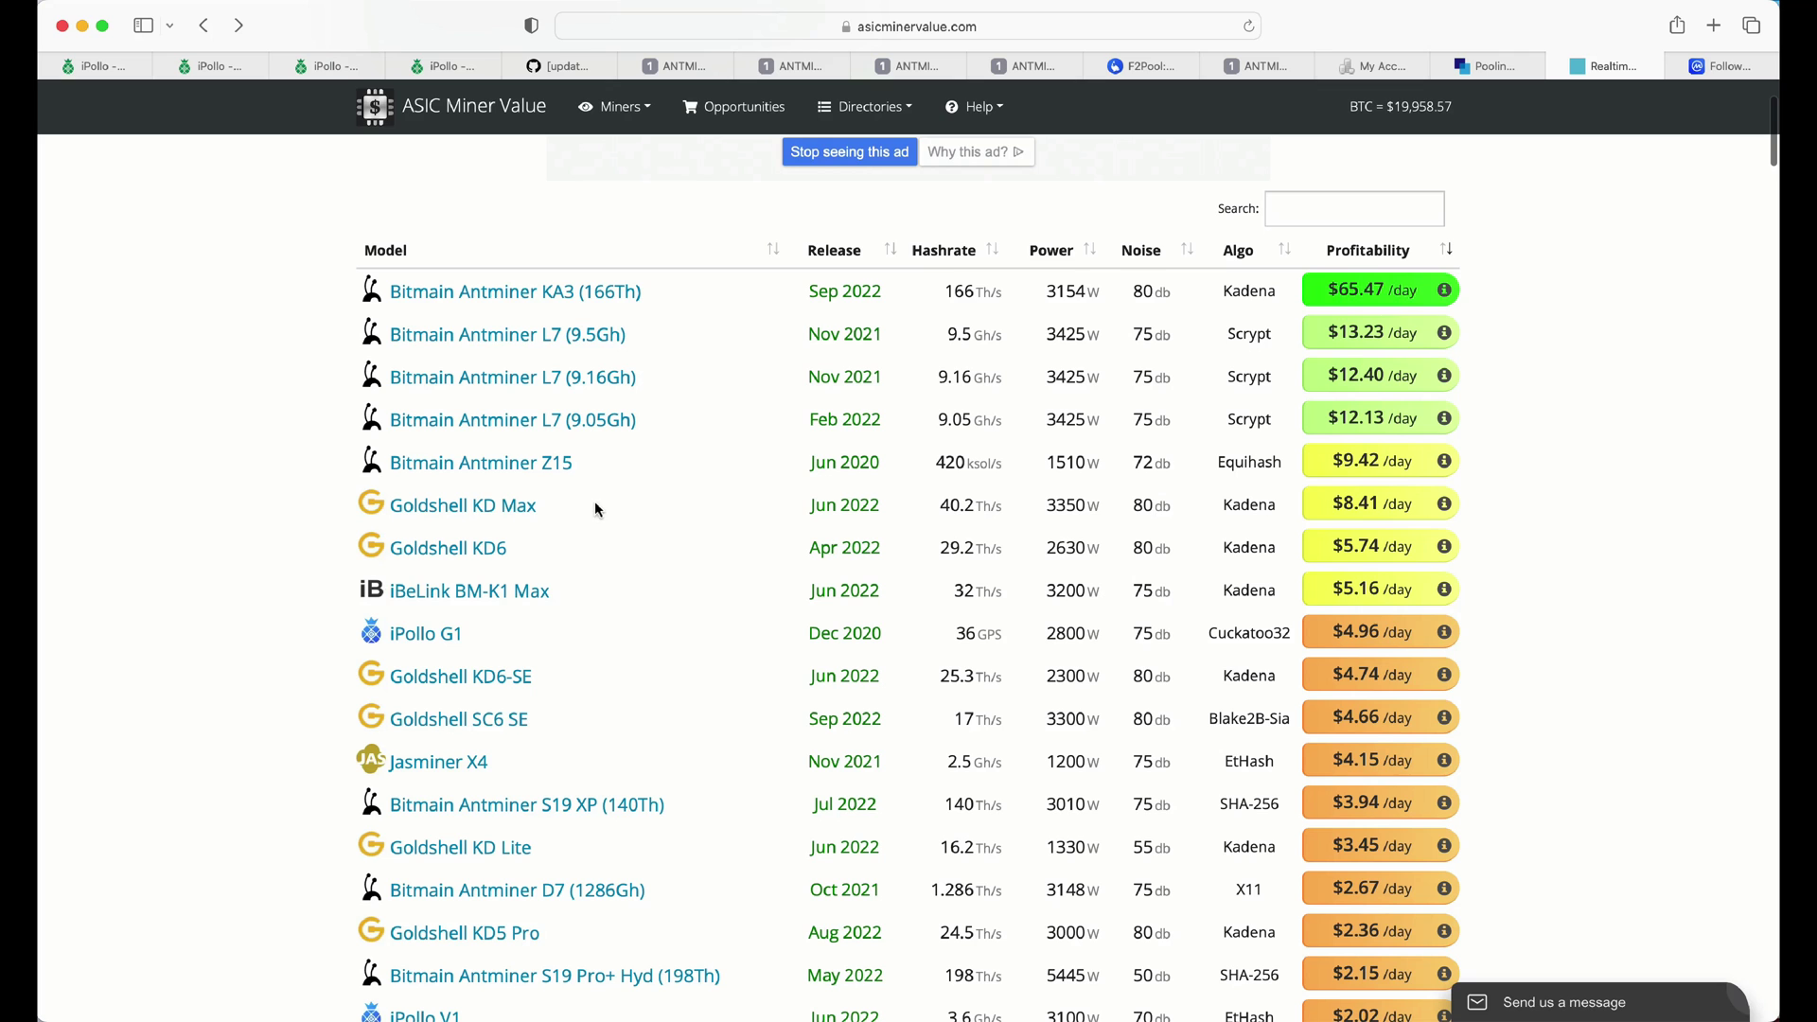
click(491, 516)
scroll(762, 521, down, 2)
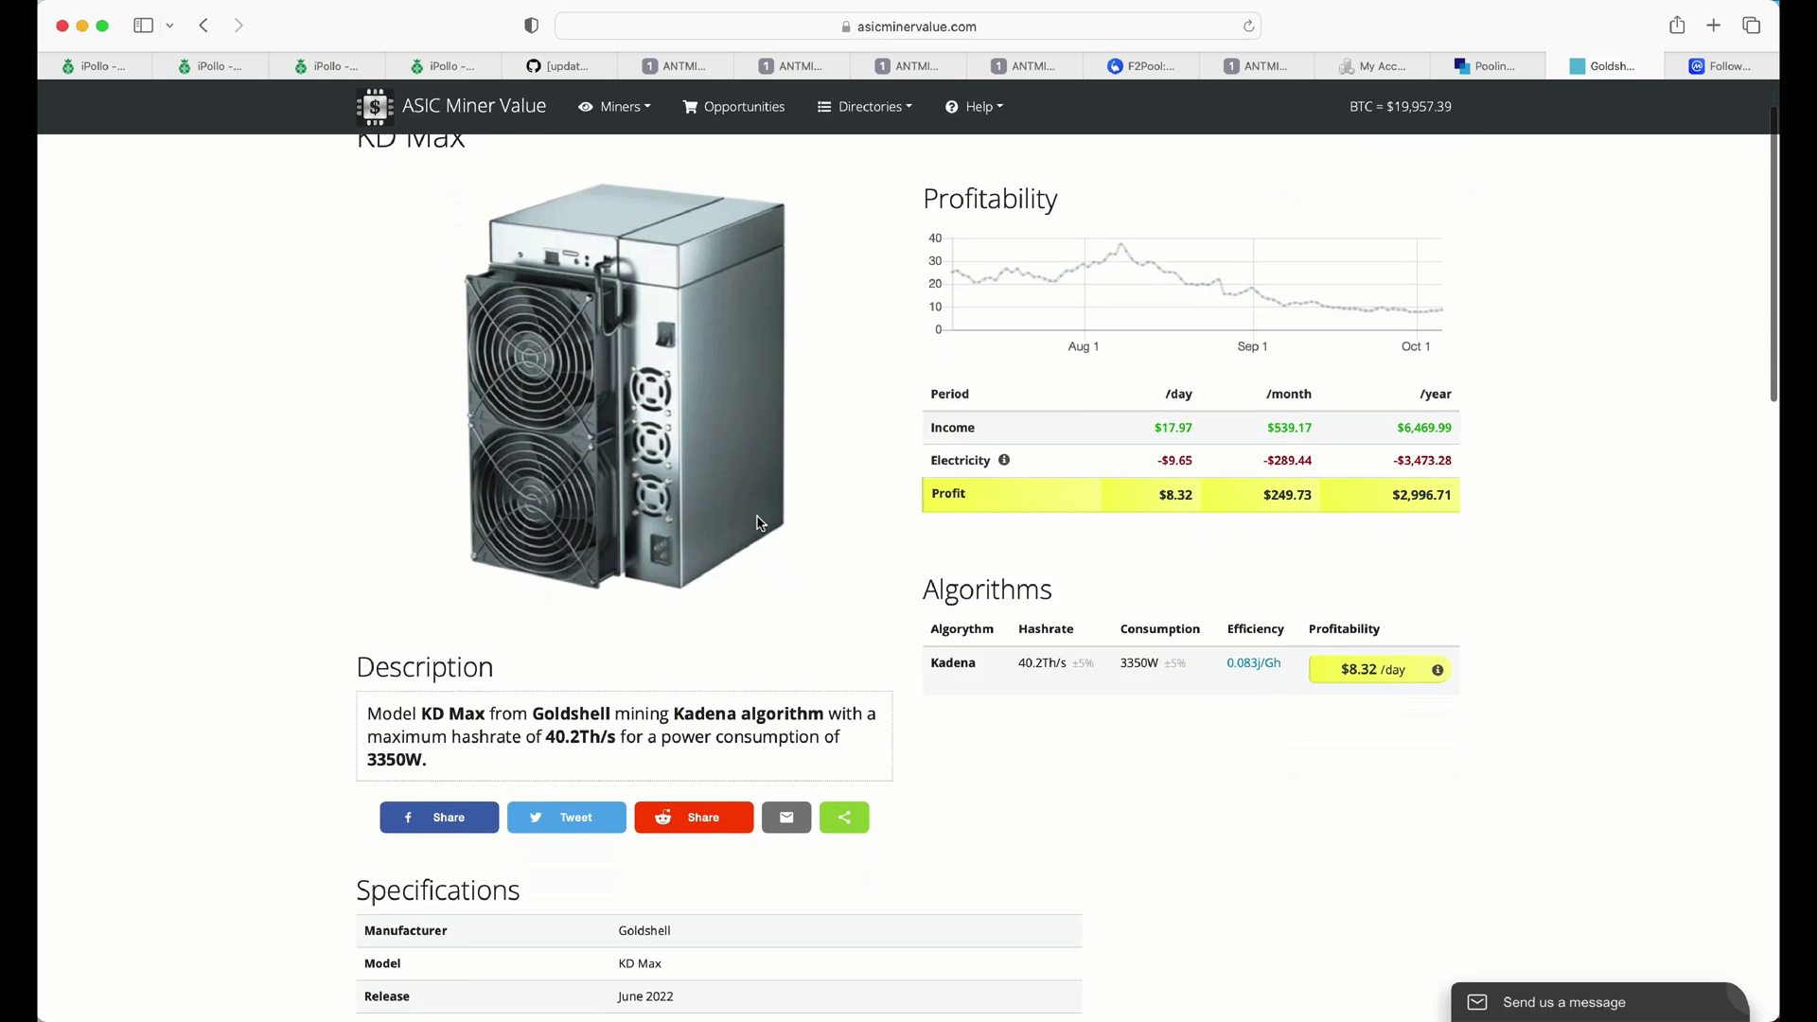
scroll(762, 522, up, 2)
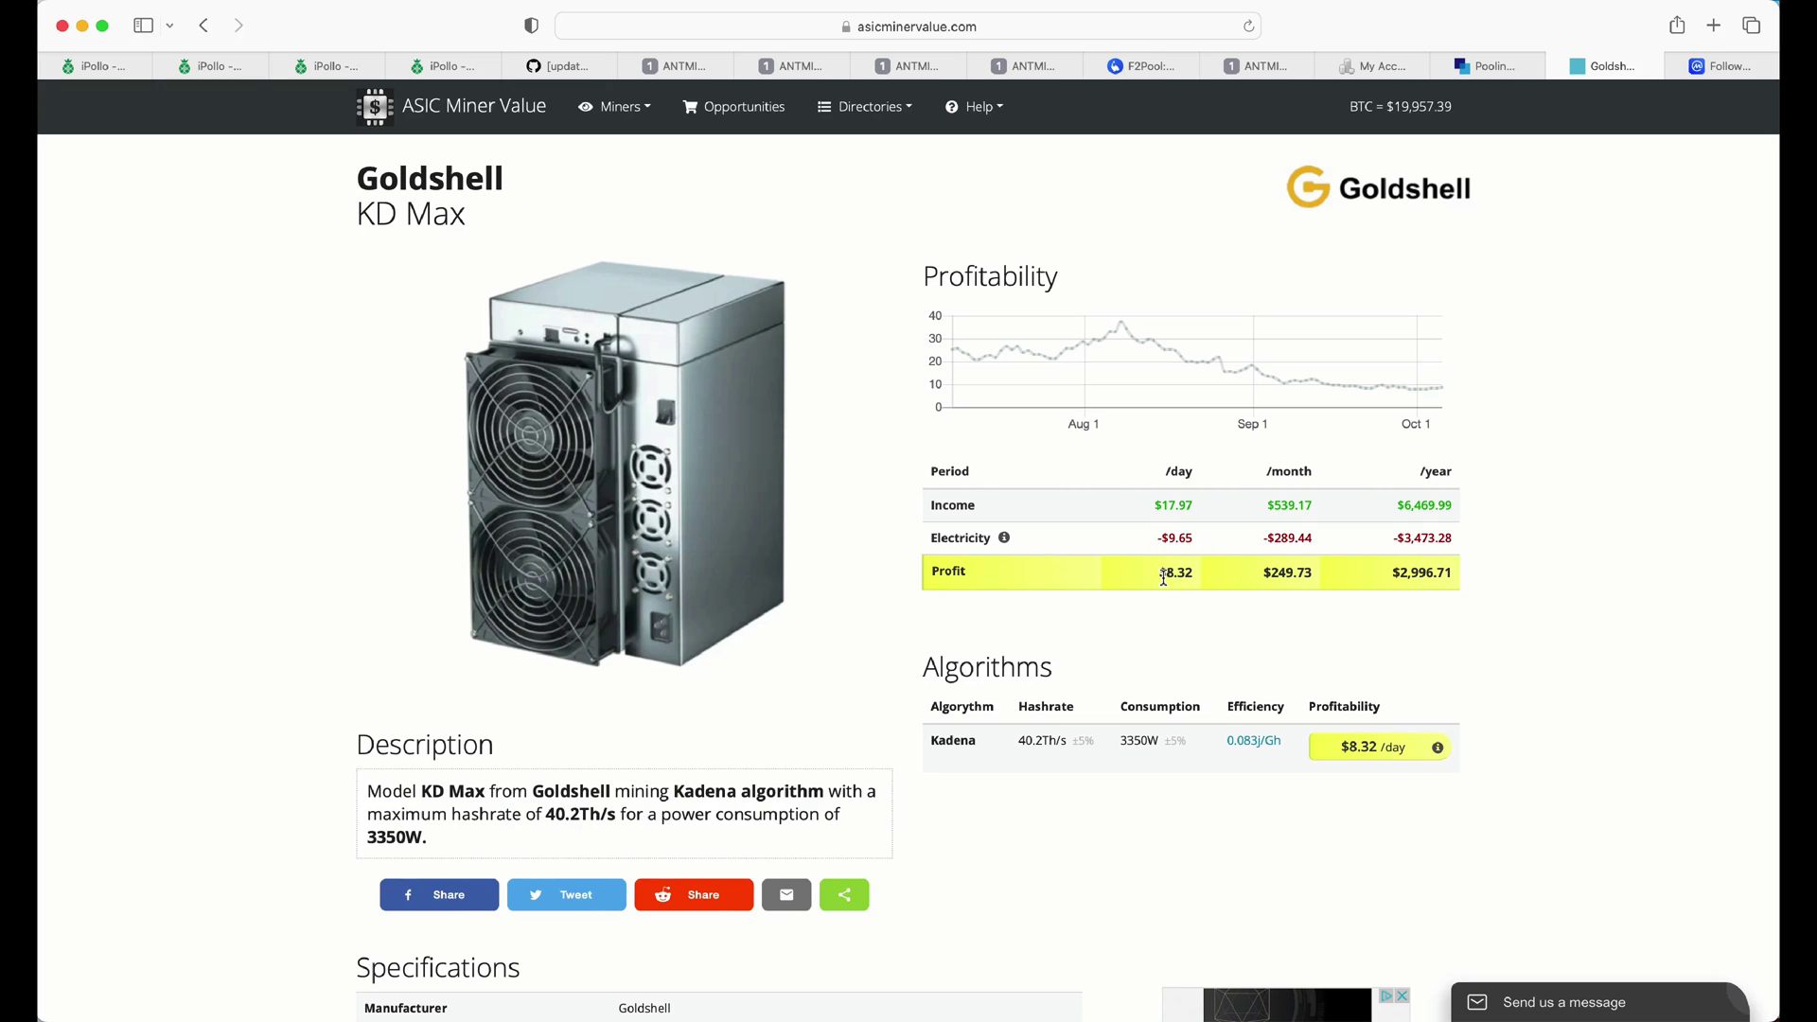
click(205, 27)
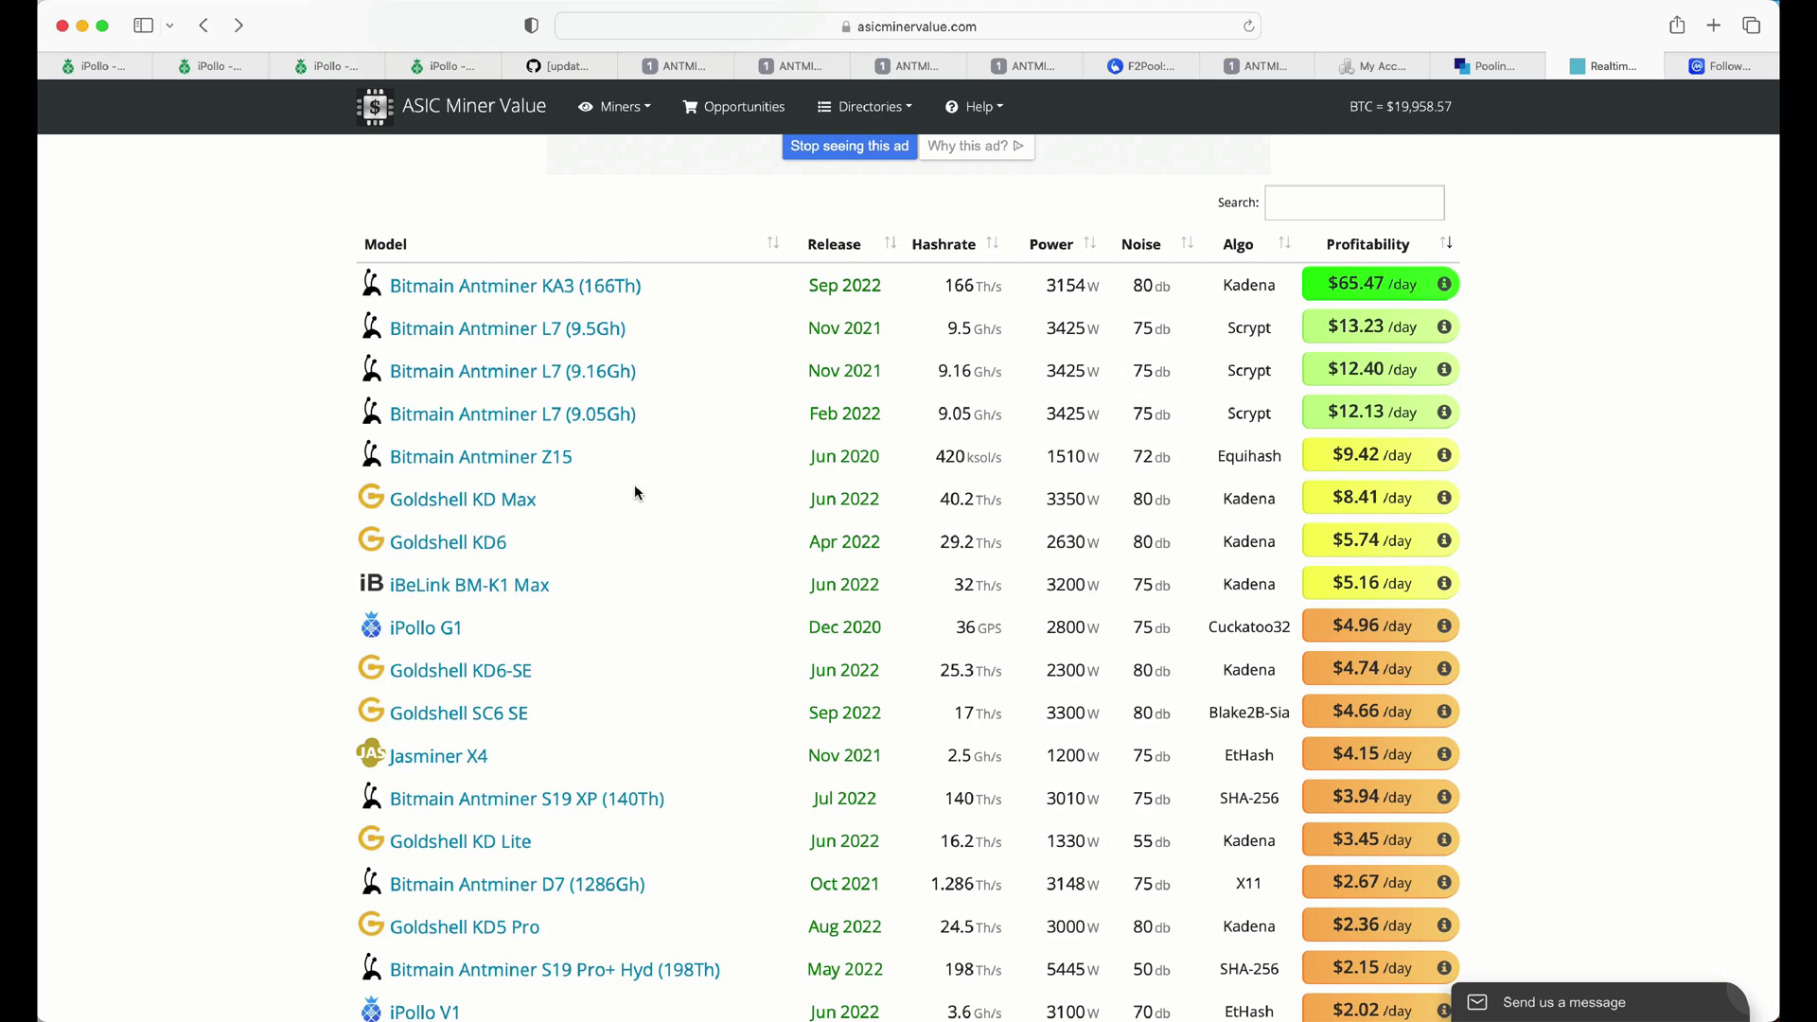
scroll(634, 485, down, 1)
- Open the Antminer L7 (9.05Gh) detail page showing $12.02/day profit on Scrypt at 3425W
scroll(553, 524, up, 2)
scroll(560, 565, down, 1)
scroll(563, 572, down, 1)
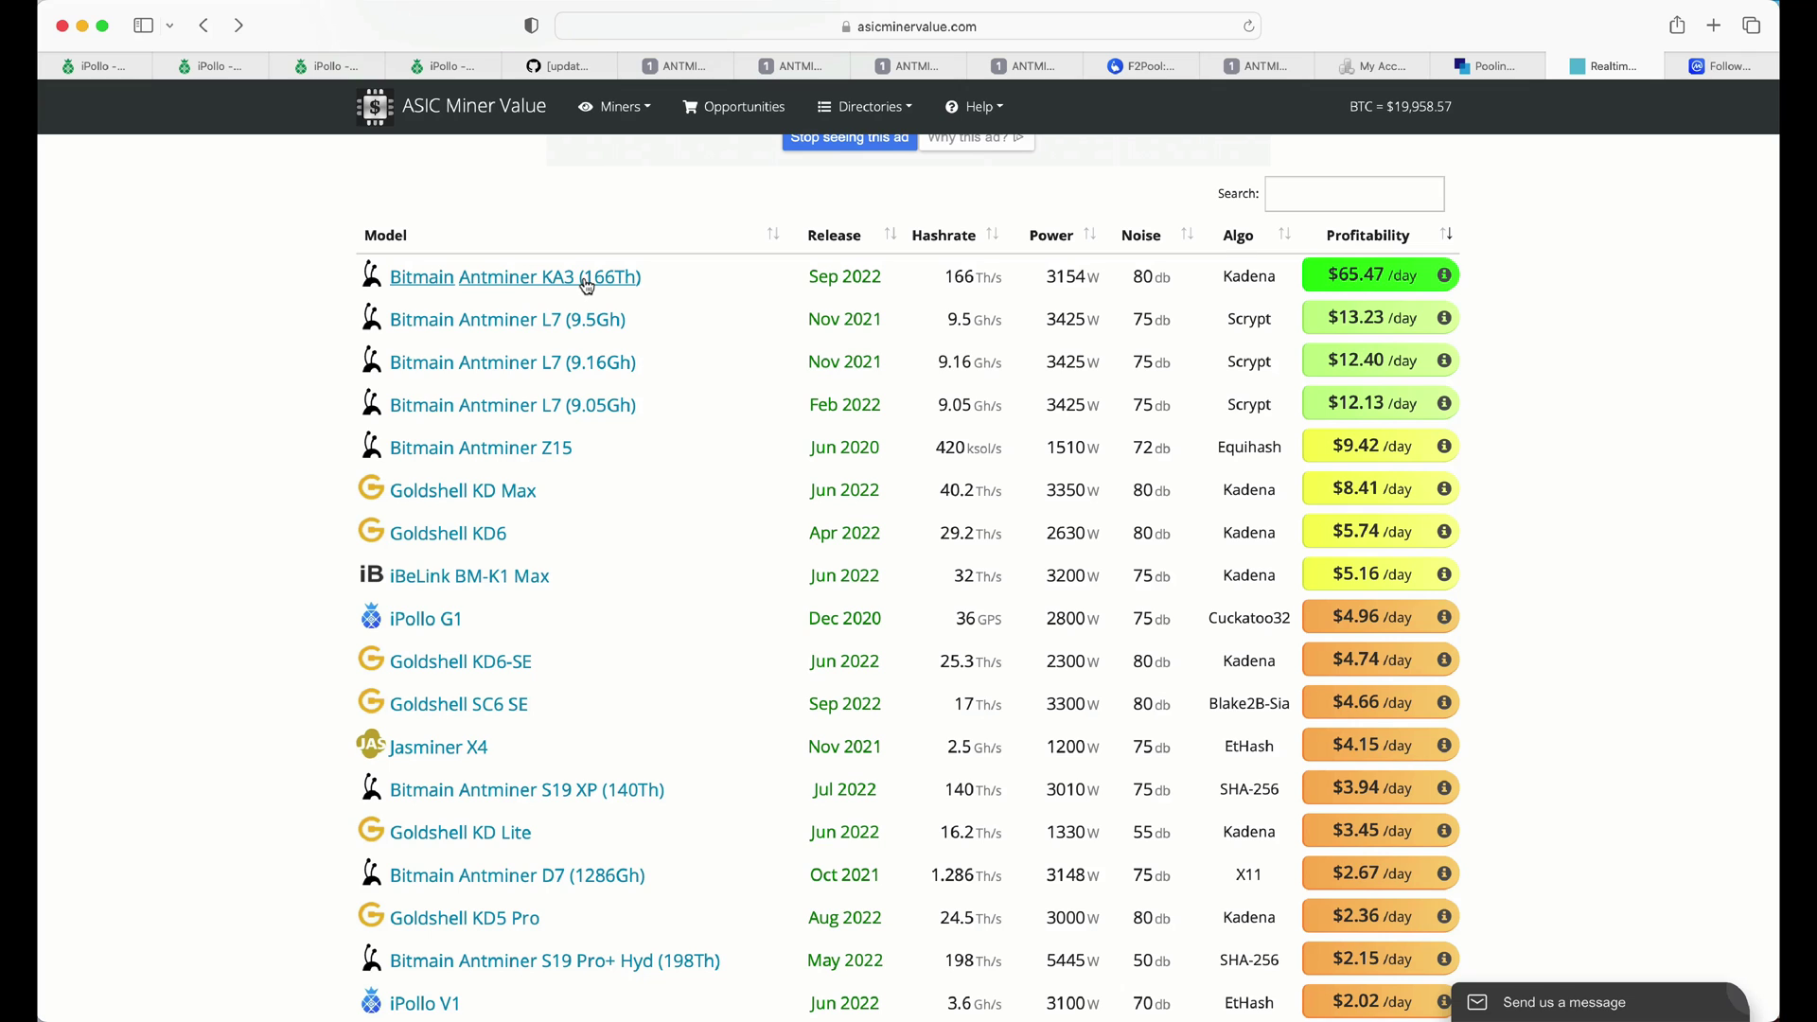
click(595, 411)
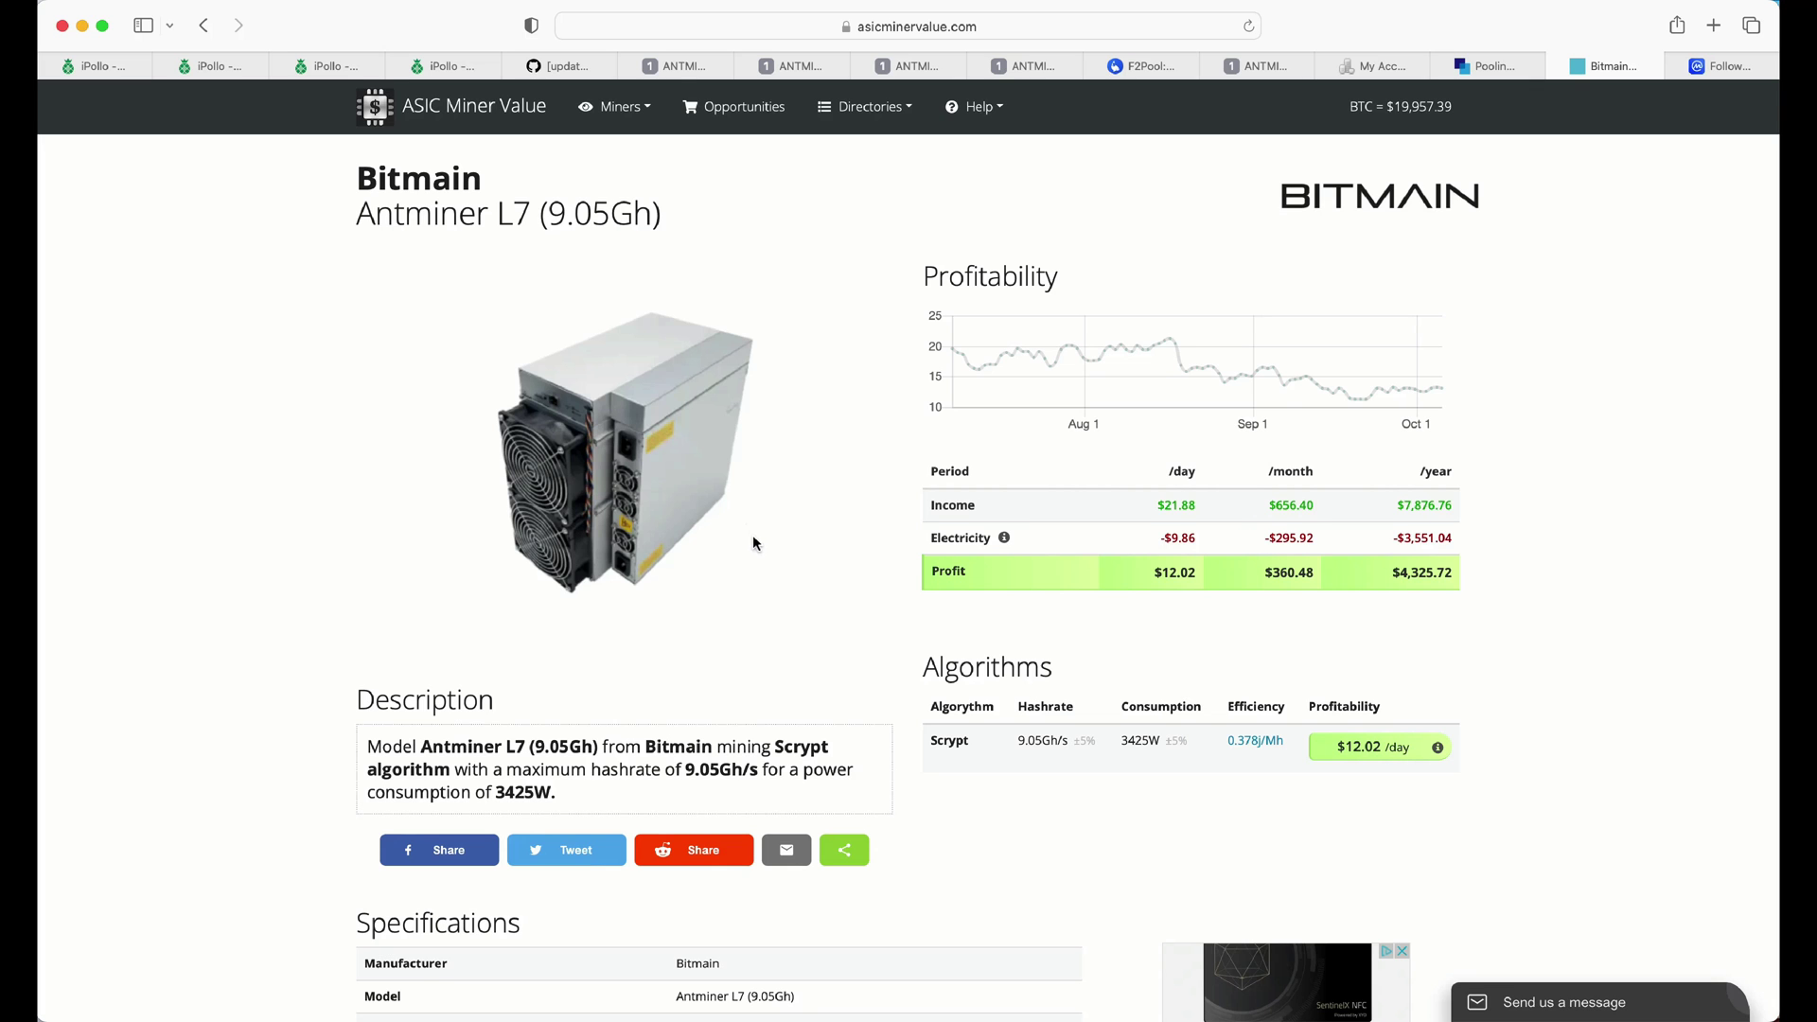
scroll(752, 536, down, 3)
scroll(752, 533, up, 3)
scroll(872, 540, down, 3)
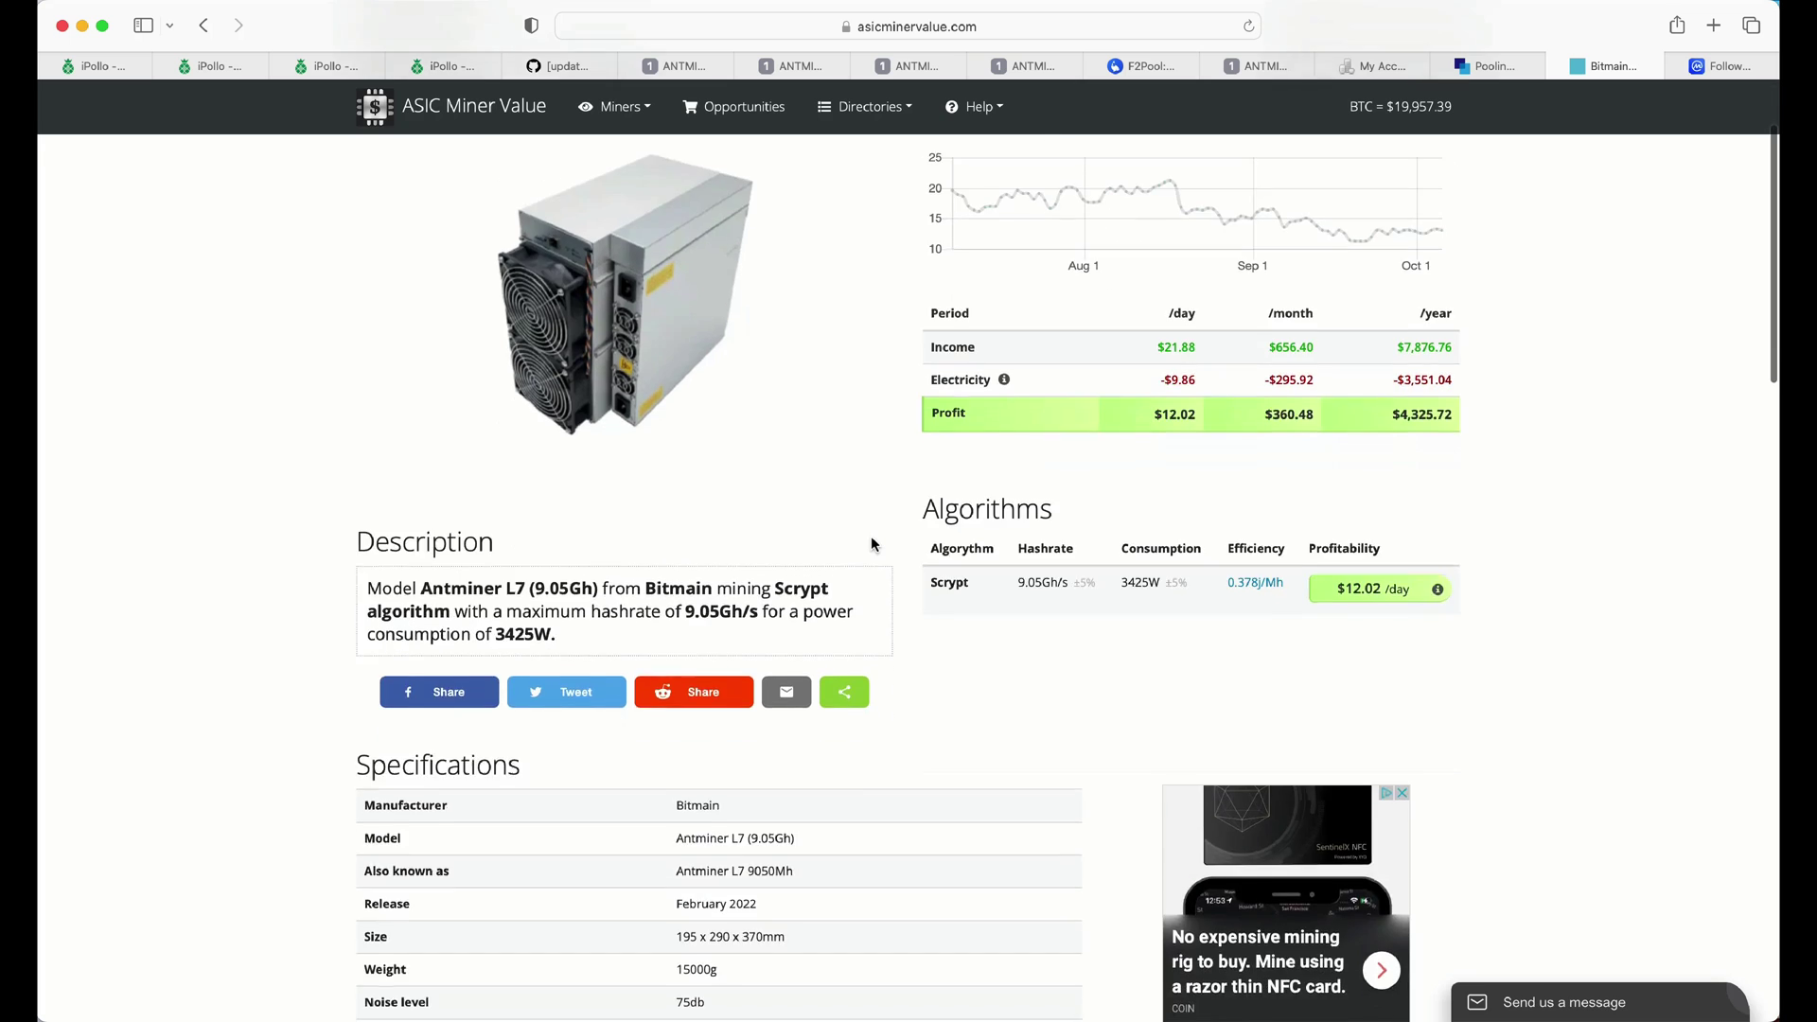
scroll(872, 540, up, 3)
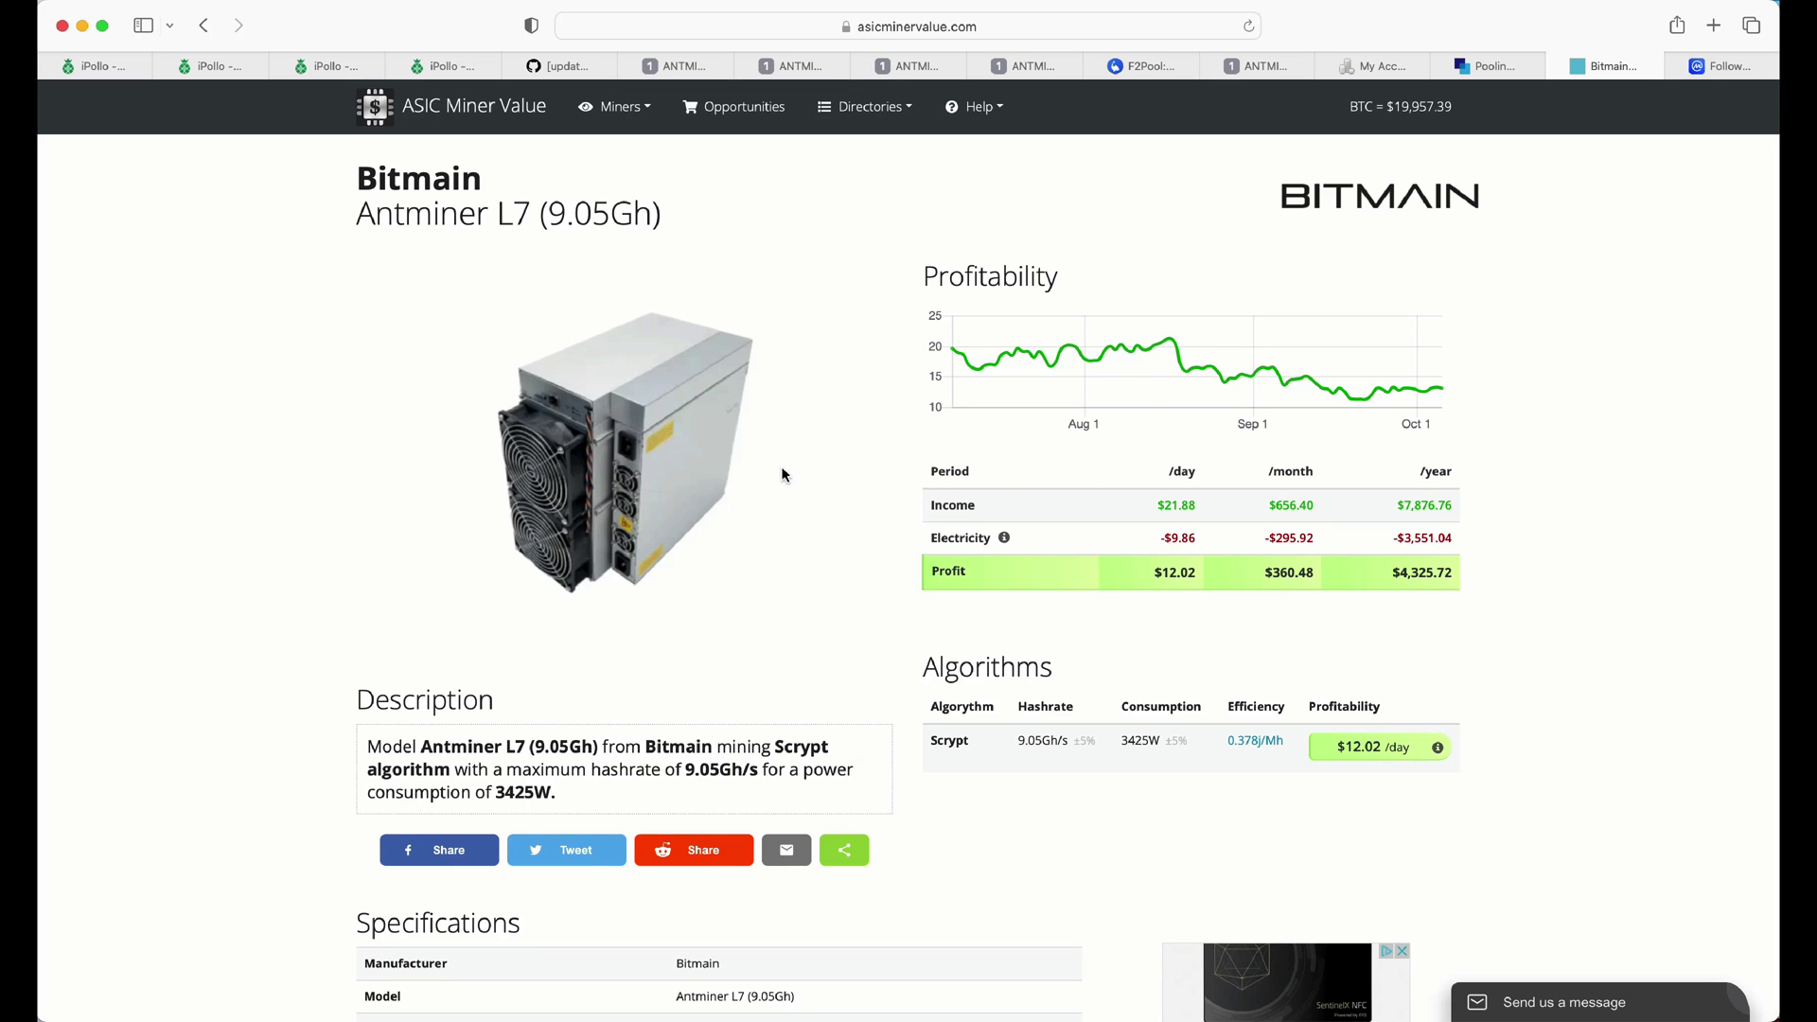
scroll(782, 466, down, 10)
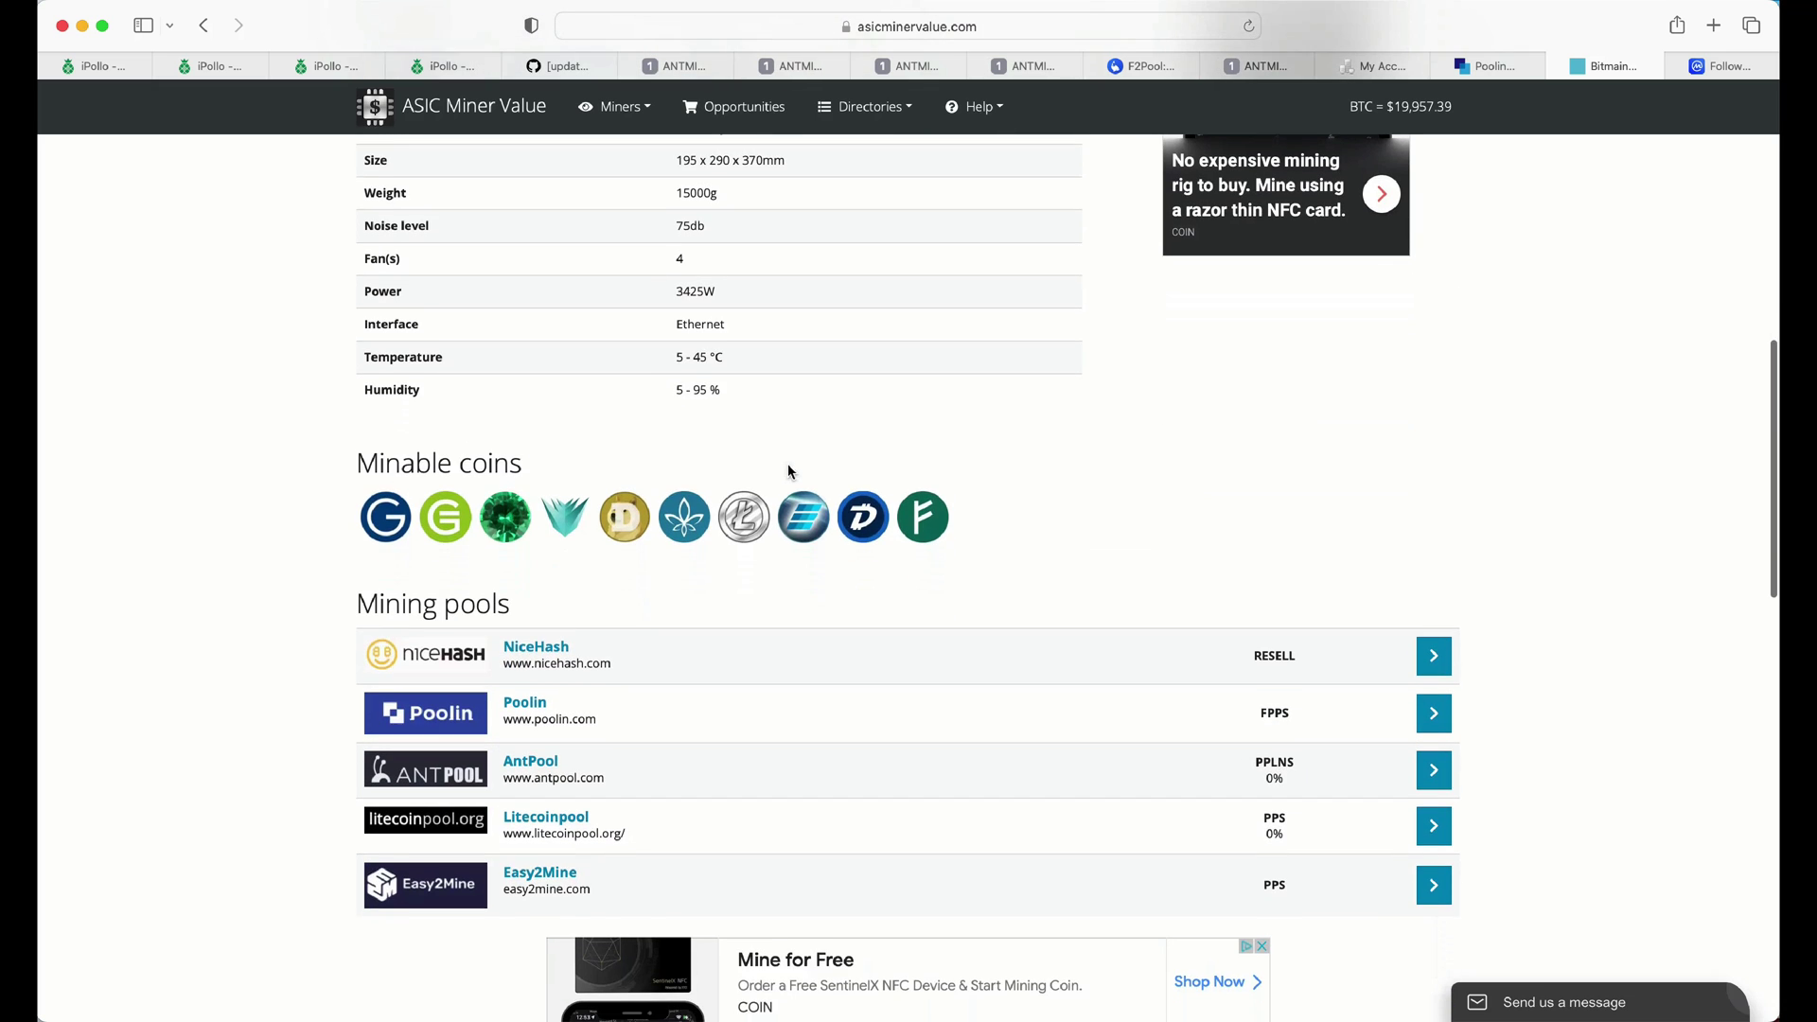
scroll(900, 455, up, 2)
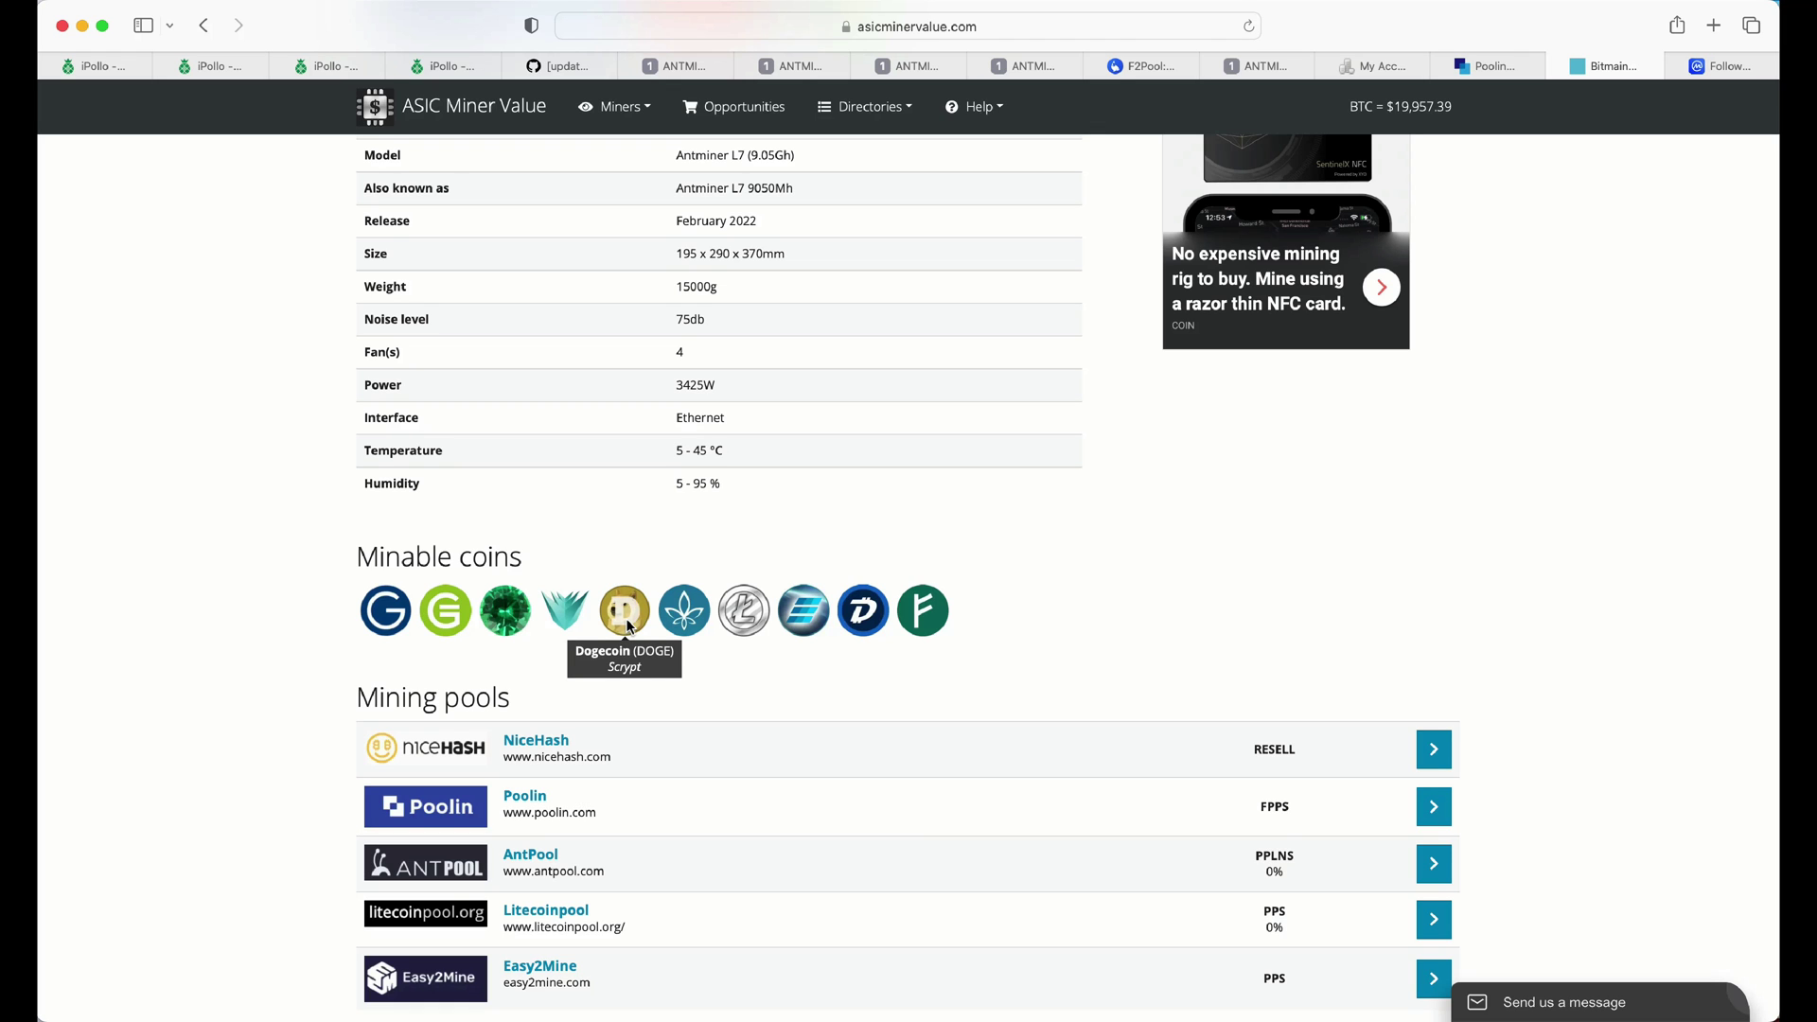
scroll(877, 532, up, 3)
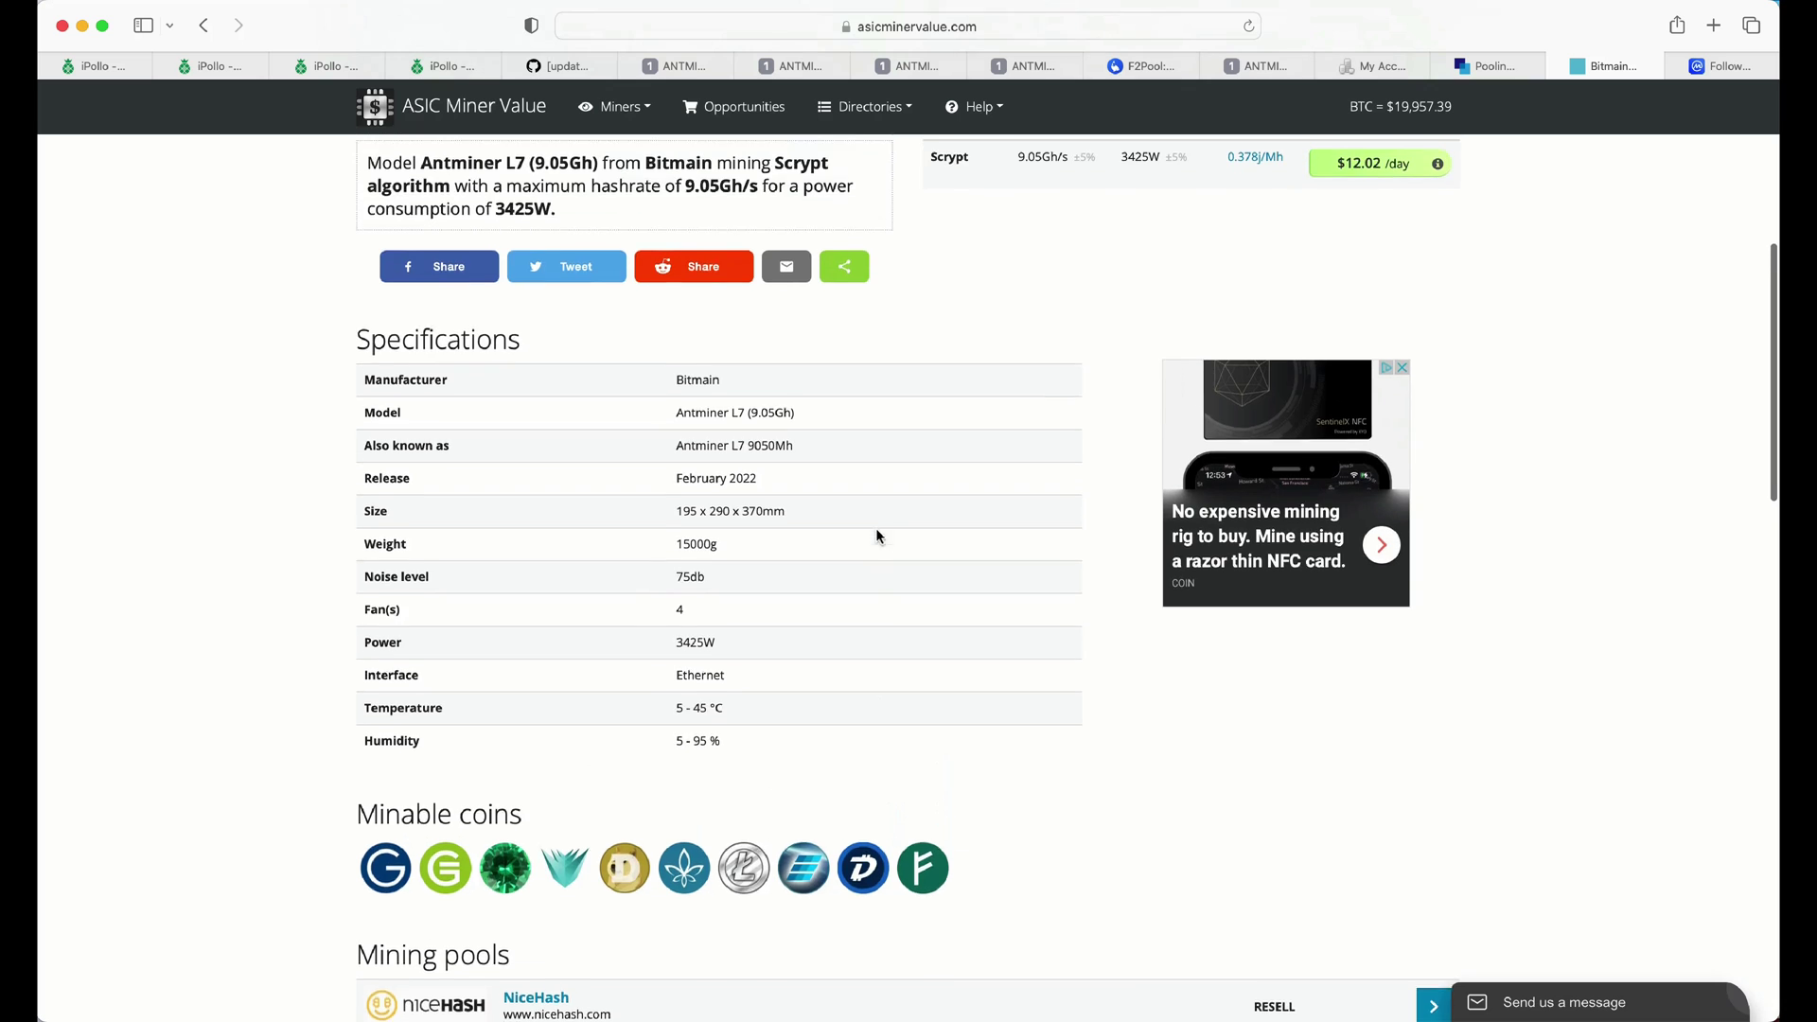
scroll(876, 535, up, 6)
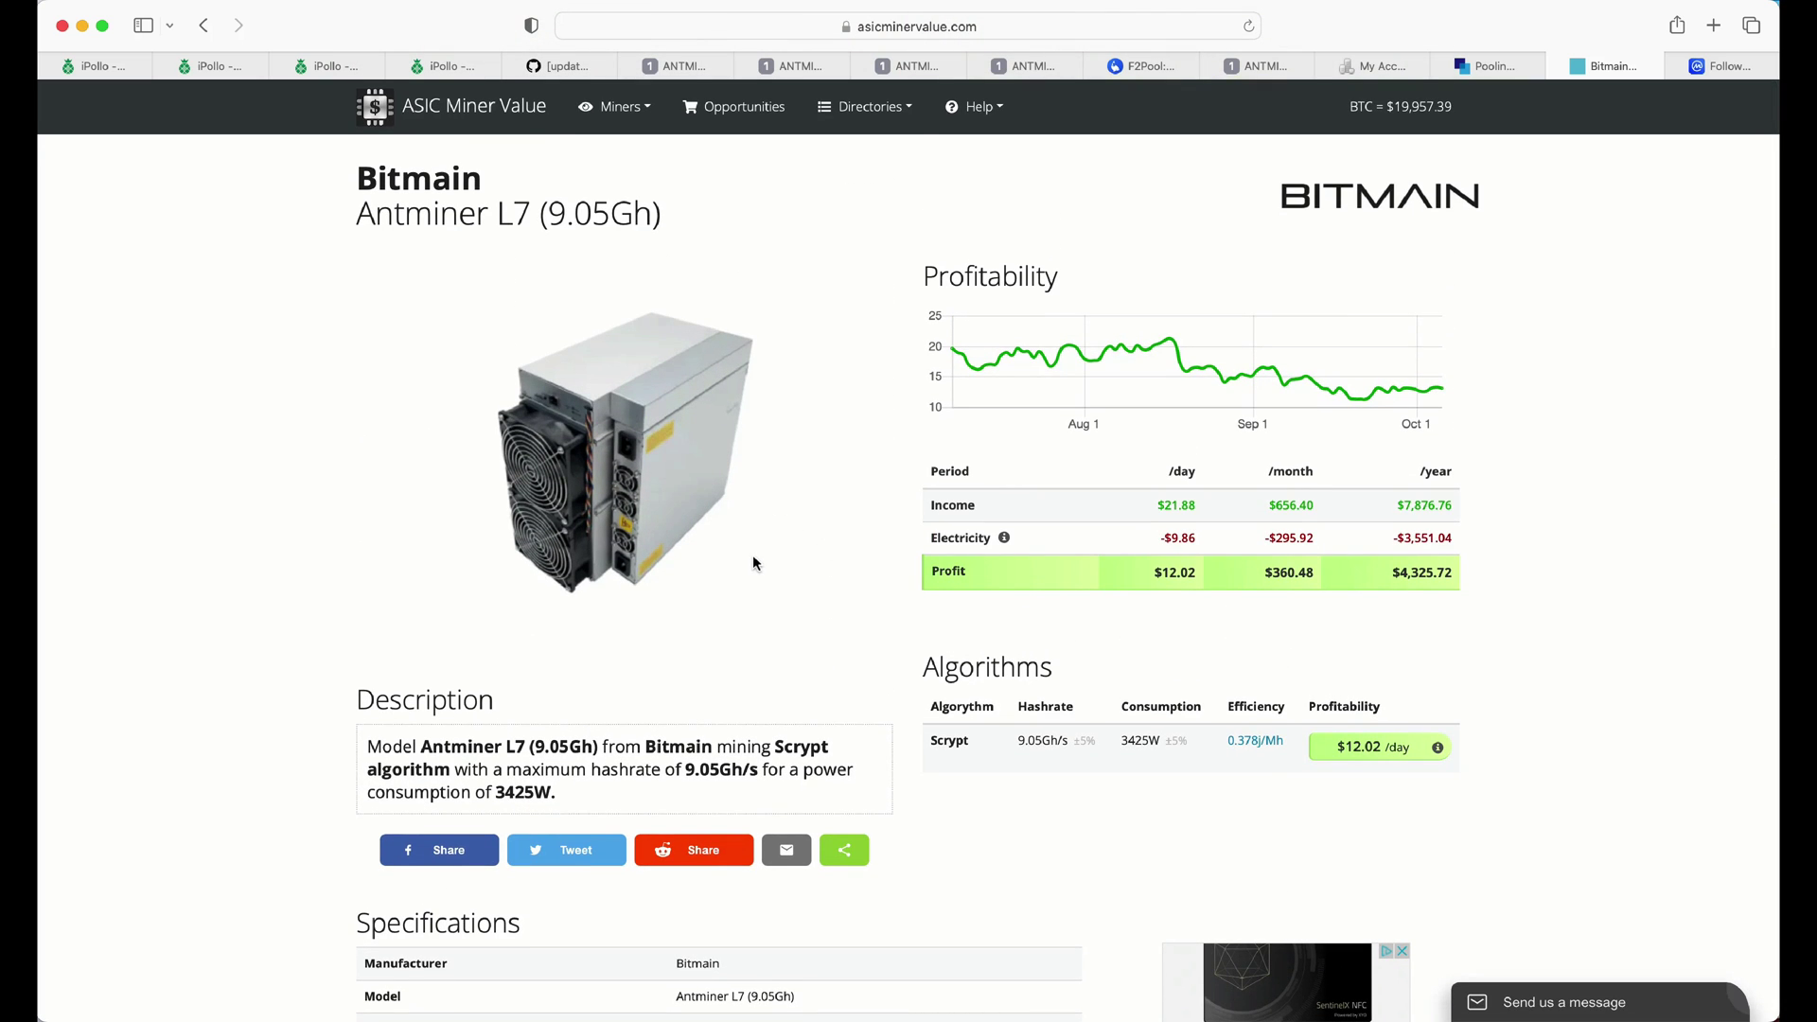
scroll(1103, 398, up, 1)
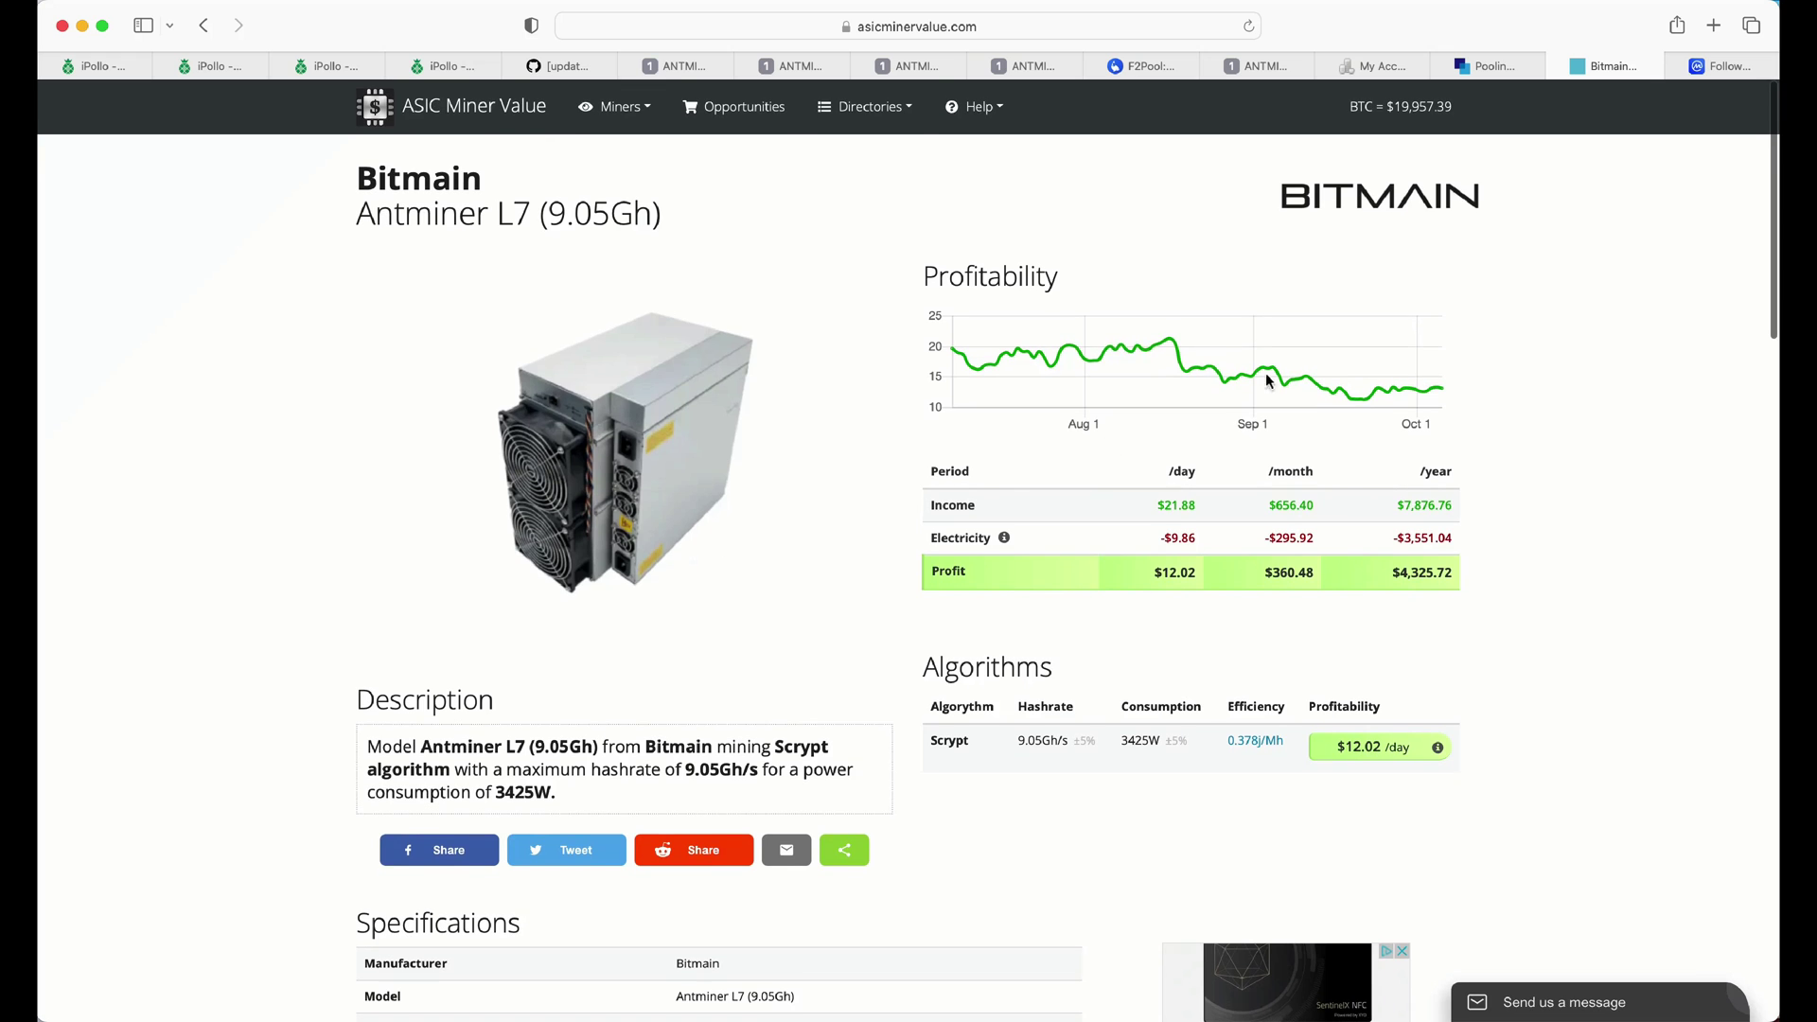
click(1486, 64)
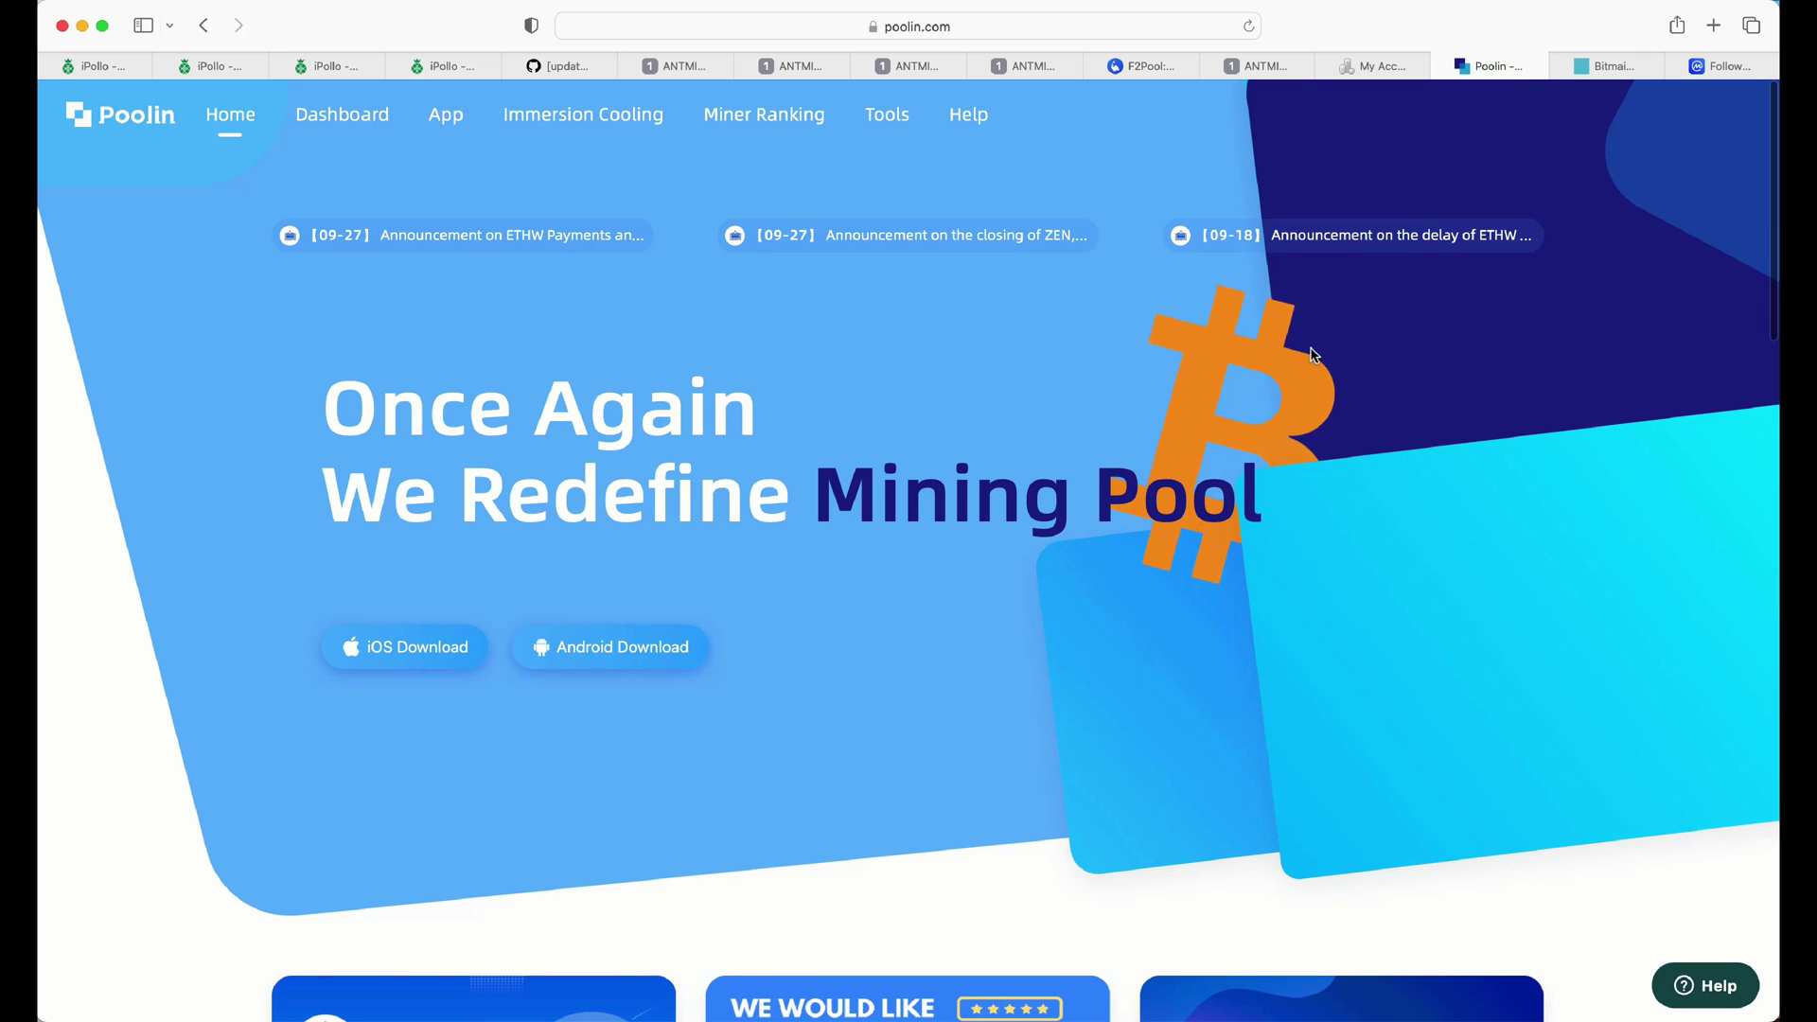
- Glance at the Poolin home page, then switch to F2Pool, signed in with LTC selected
scroll(1310, 346, down, 3)
scroll(1315, 354, up, 3)
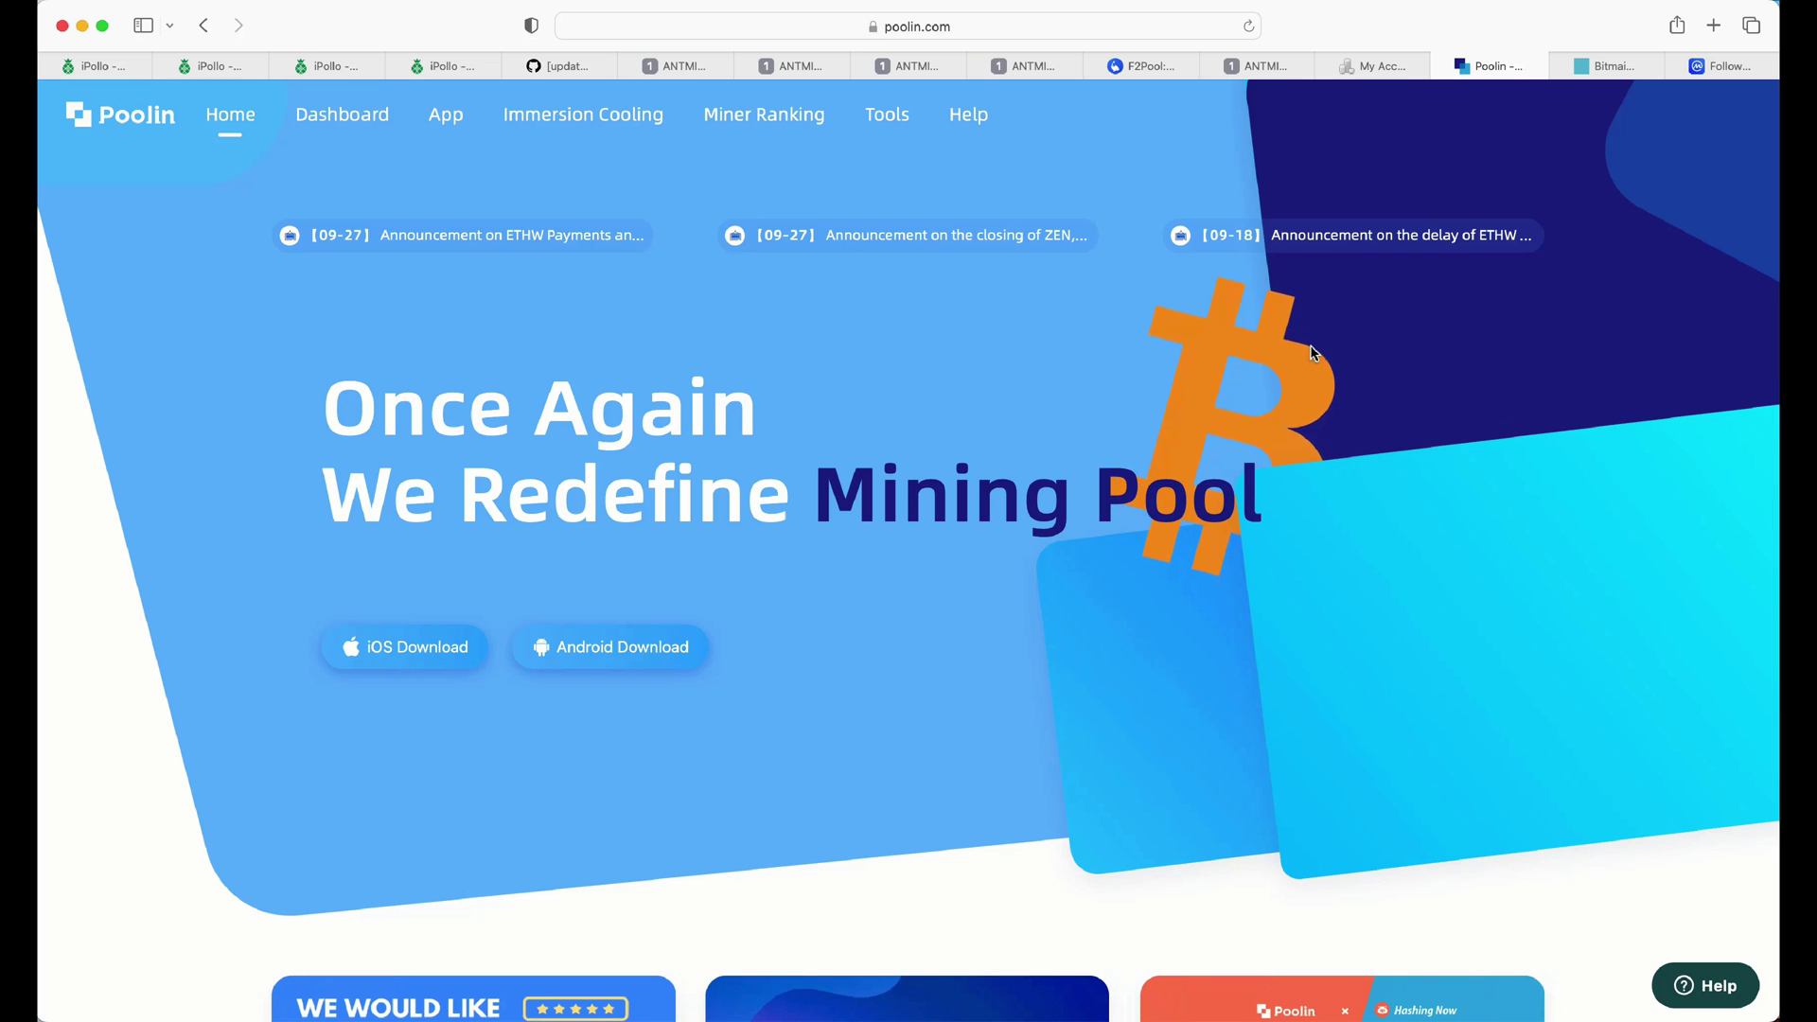
click(1146, 65)
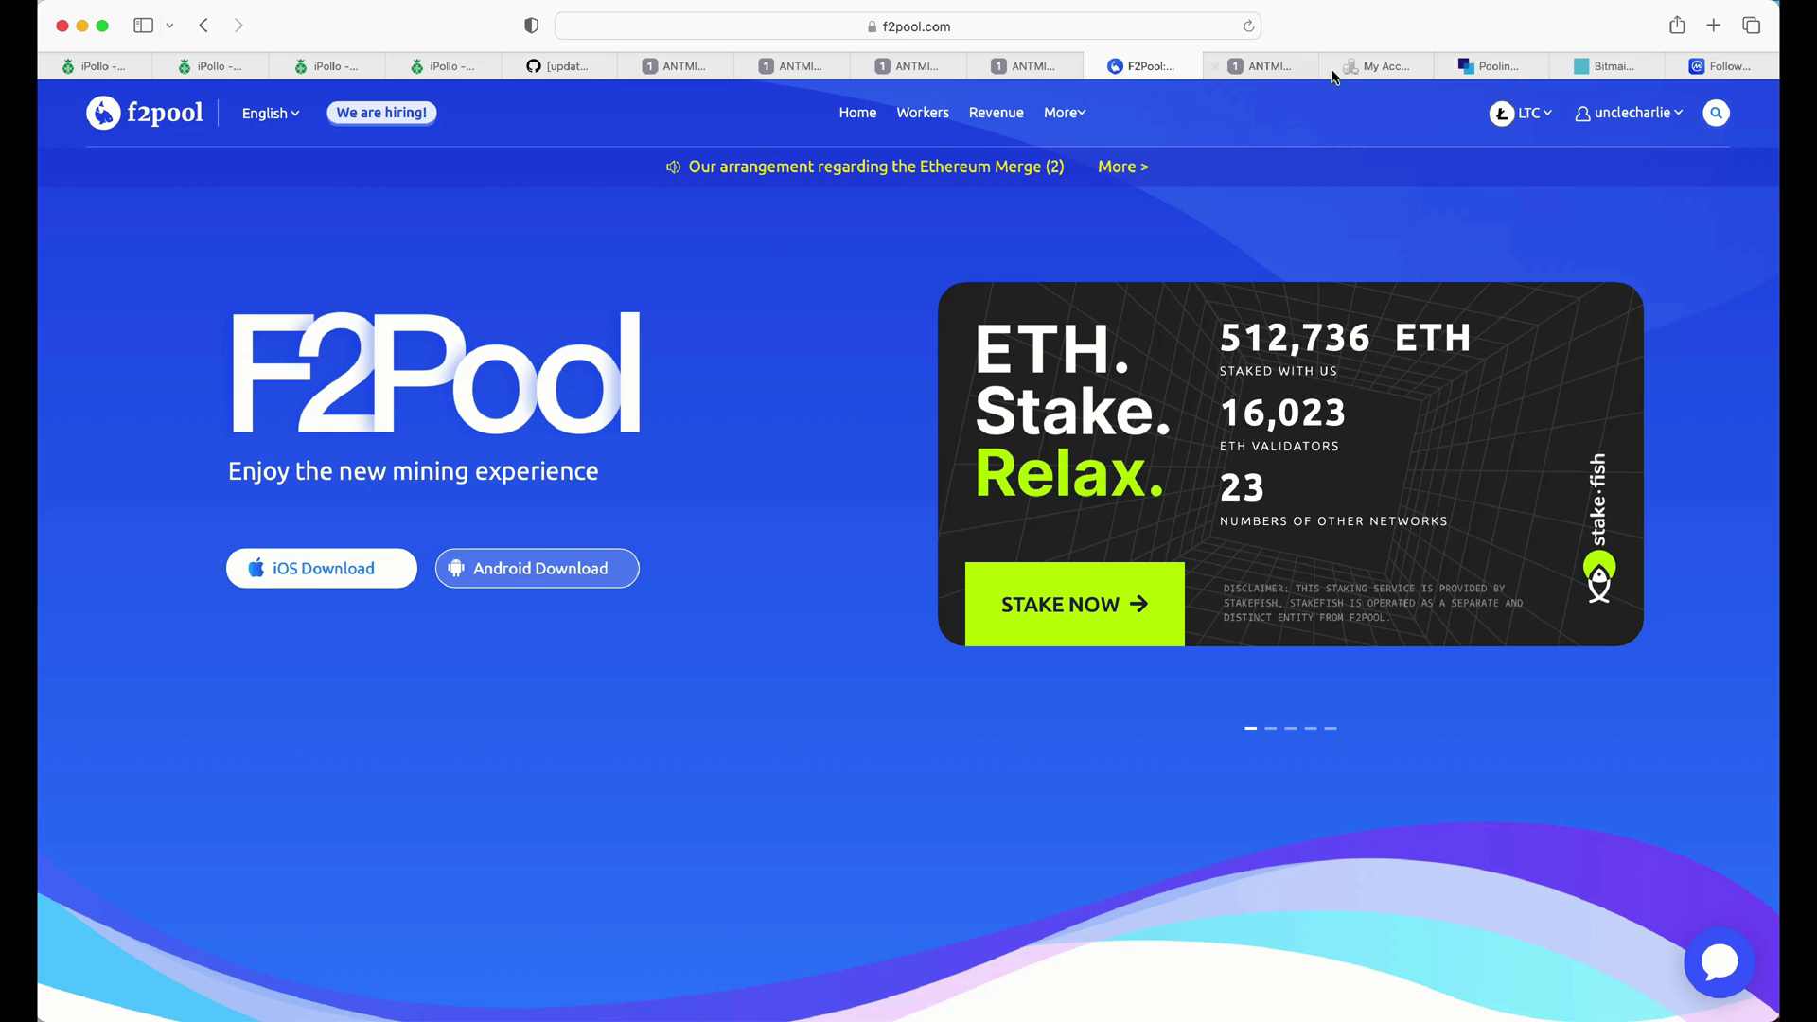
- View the litecoinpool.org workers list: 45,775 MH/s current speed, 0.4497 LTC unpaid rewards
click(1383, 66)
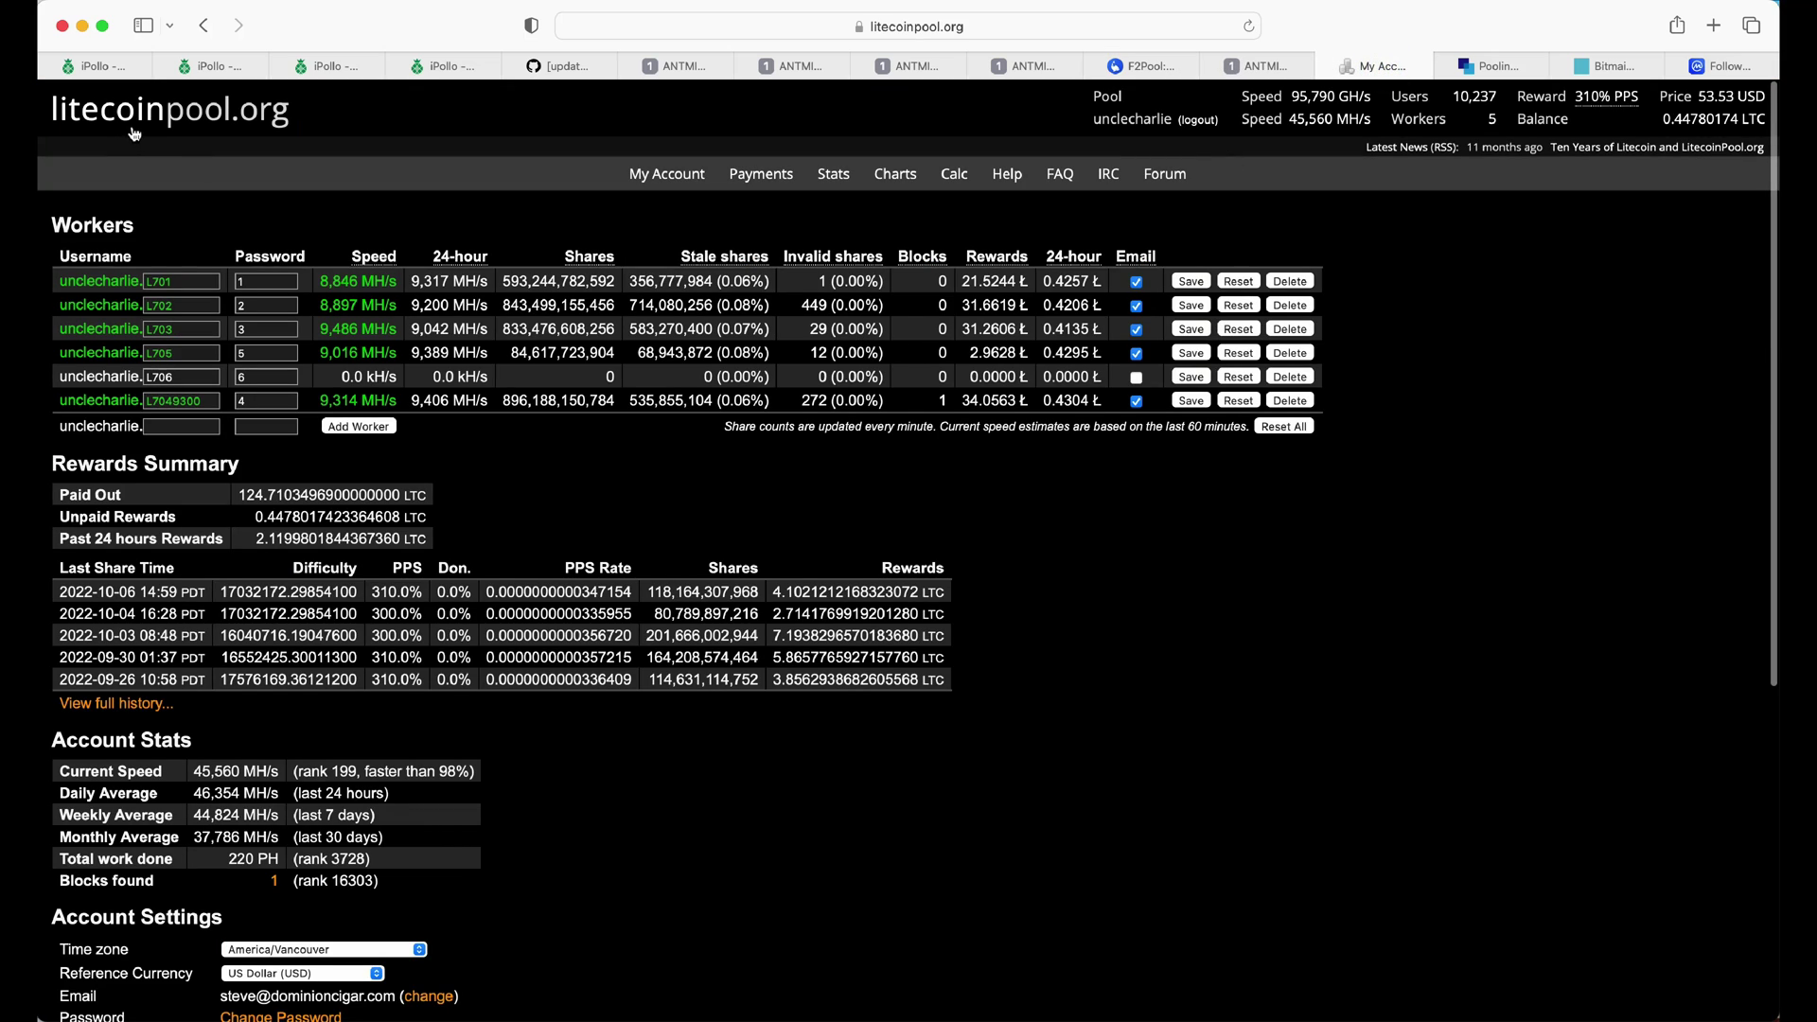
scroll(875, 355, down, 3)
scroll(852, 284, up, 3)
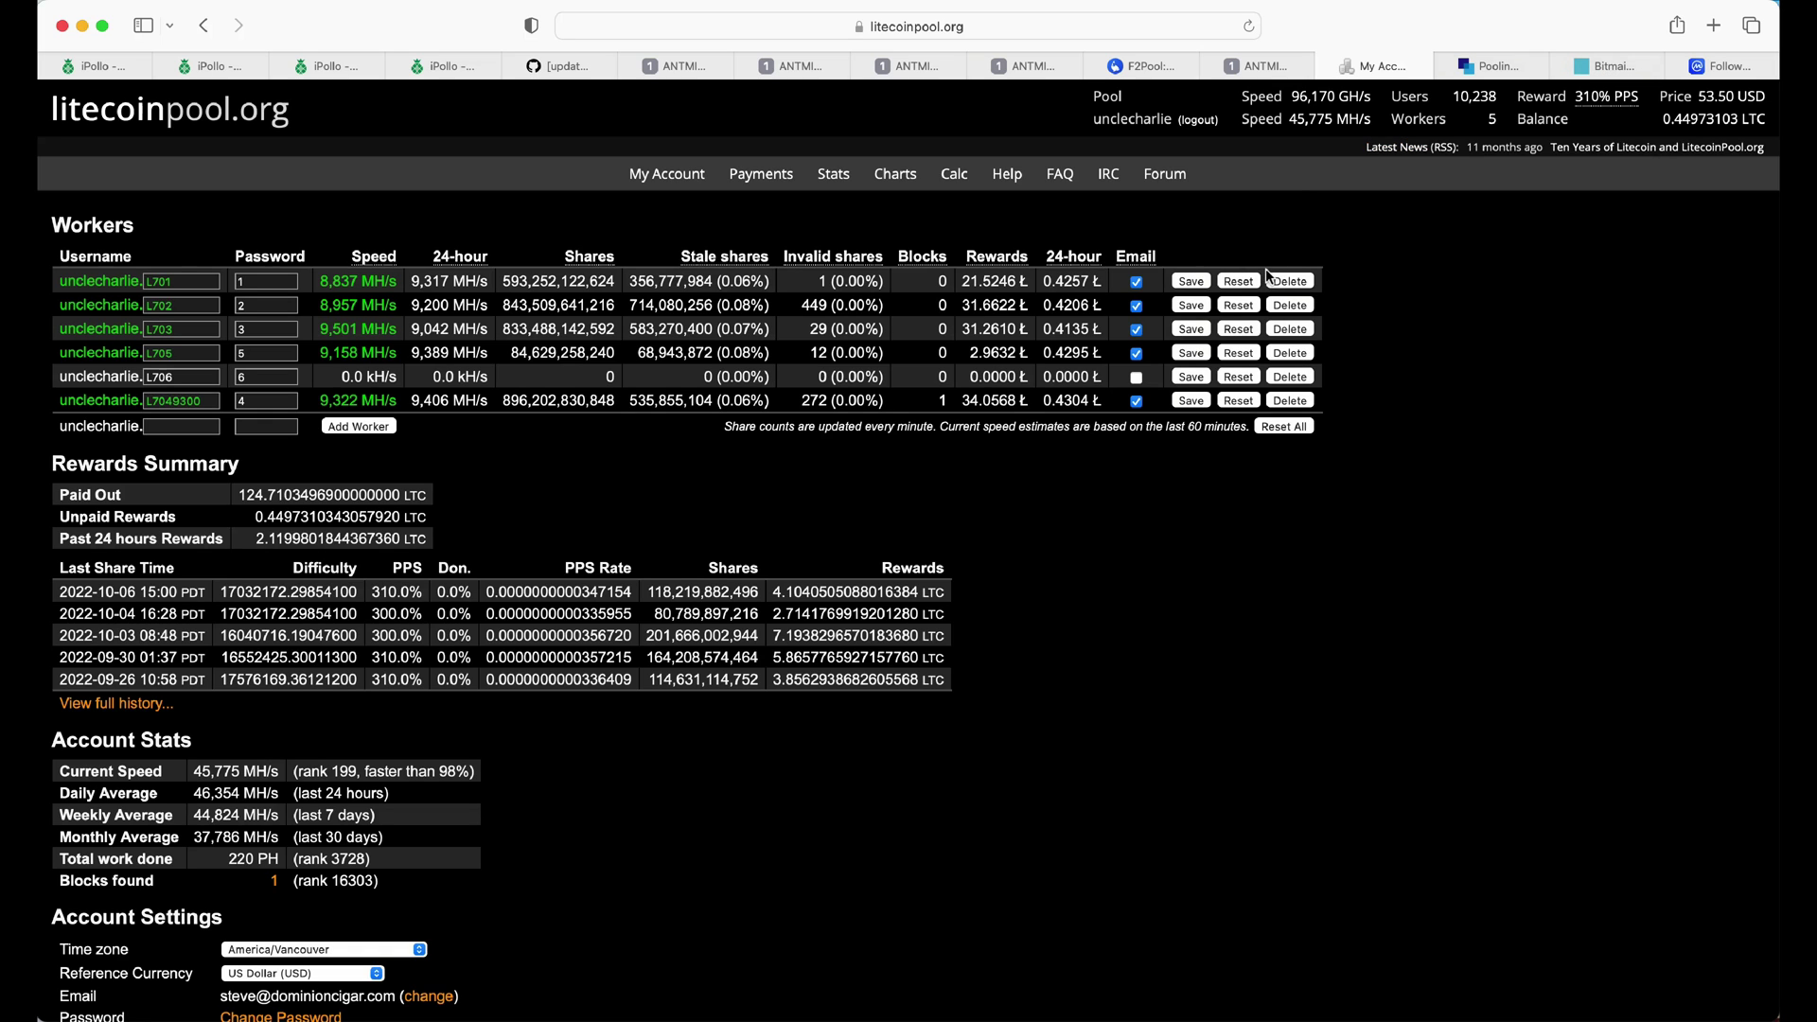
- Check the CoinMarketCap watchlist with Litecoin at $53.59 and Dogecoin at $0.06332, then return to F2Pool
click(1711, 68)
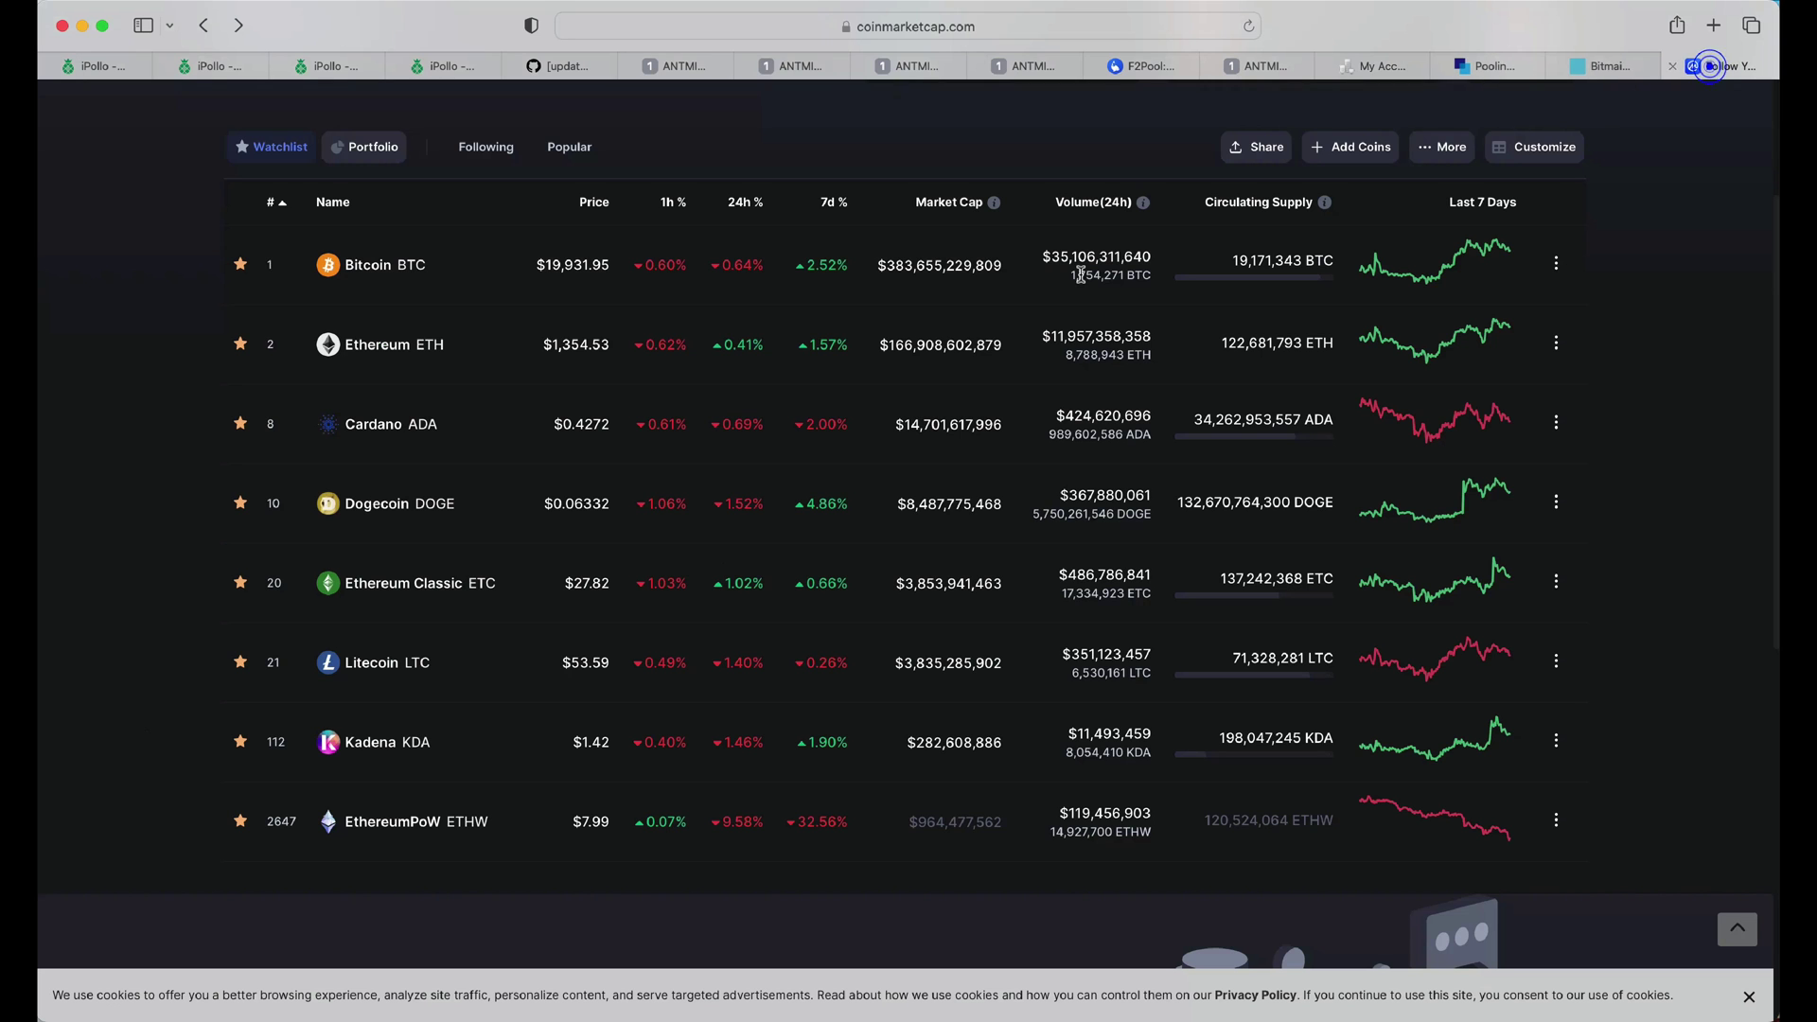
scroll(792, 348, up, 3)
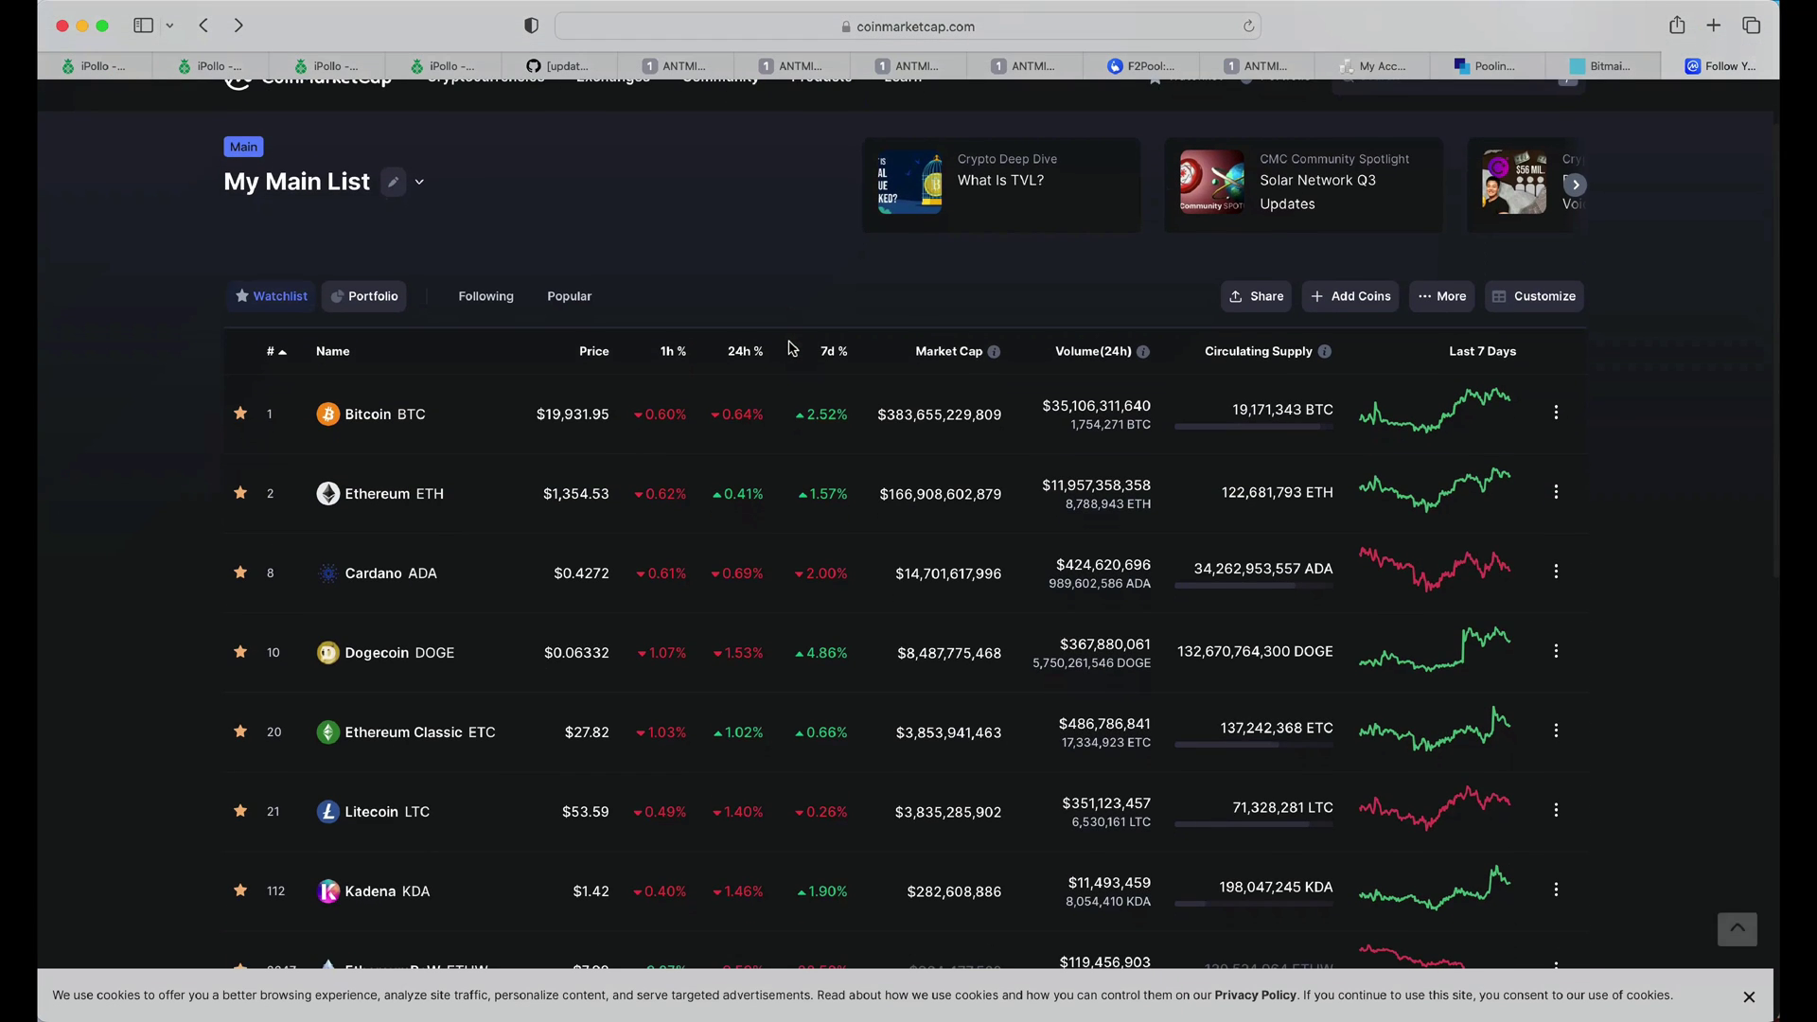
scroll(791, 349, up, 2)
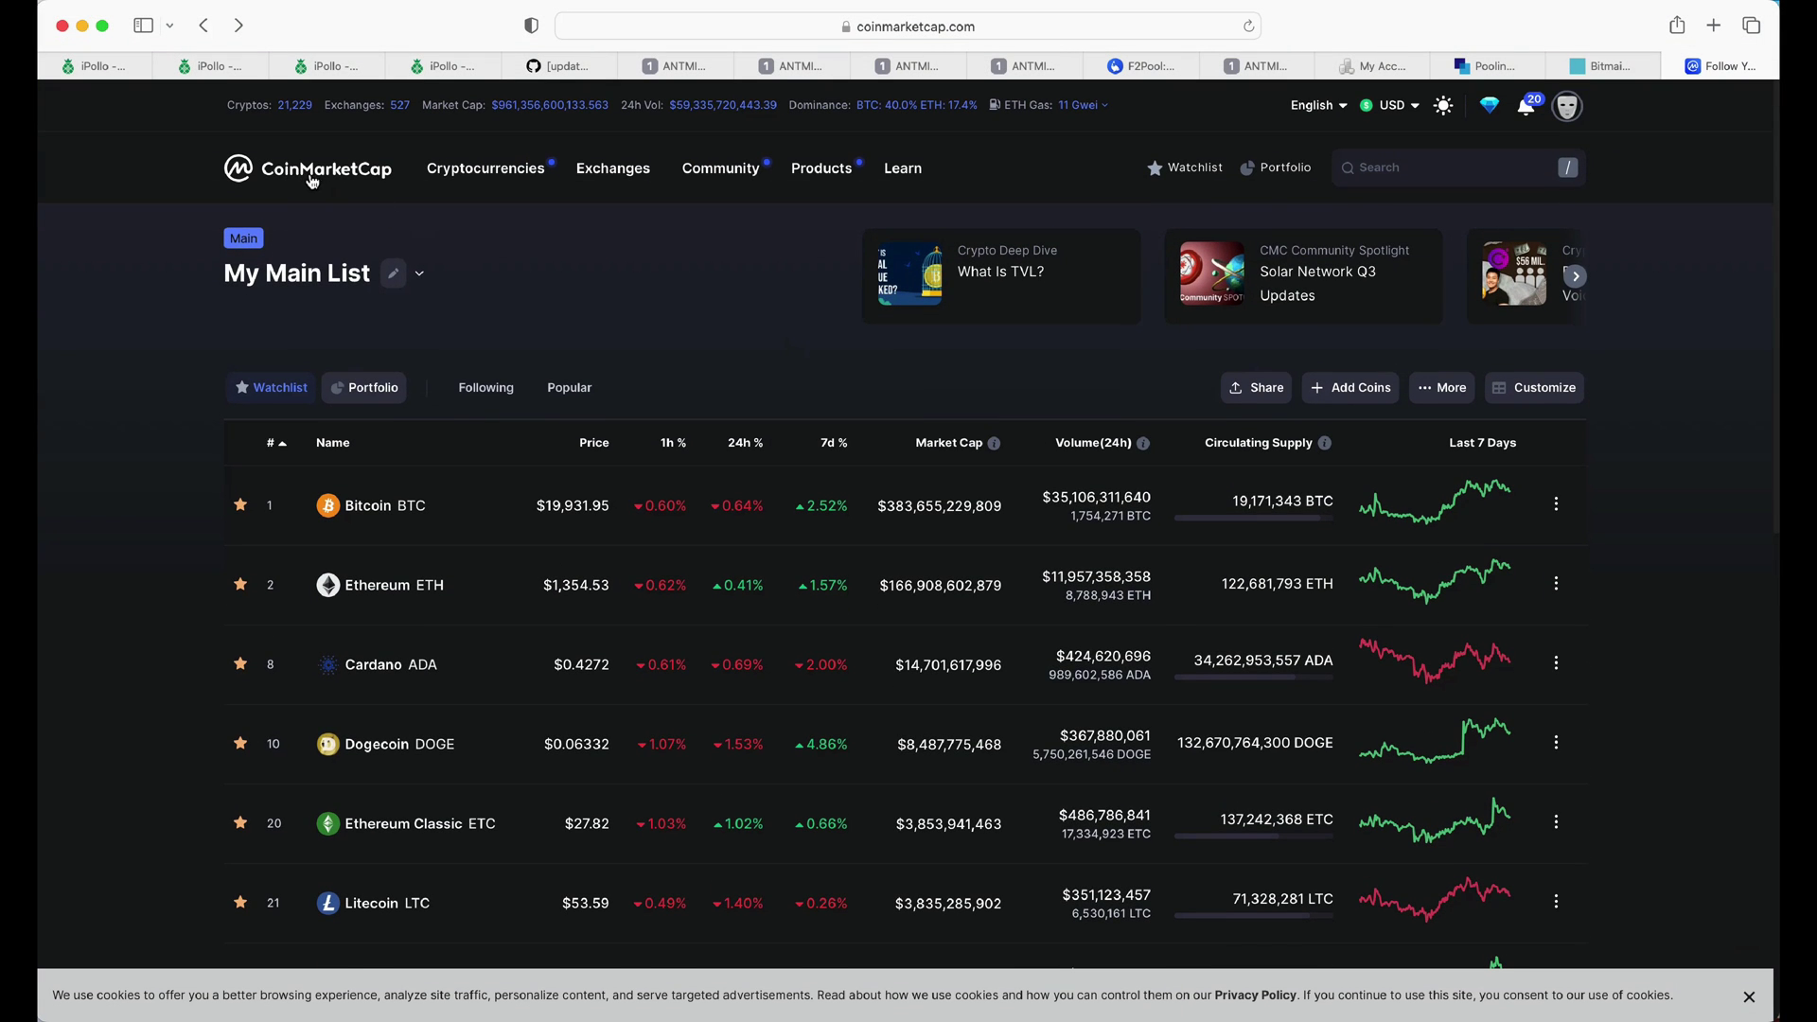
scroll(757, 407, down, 3)
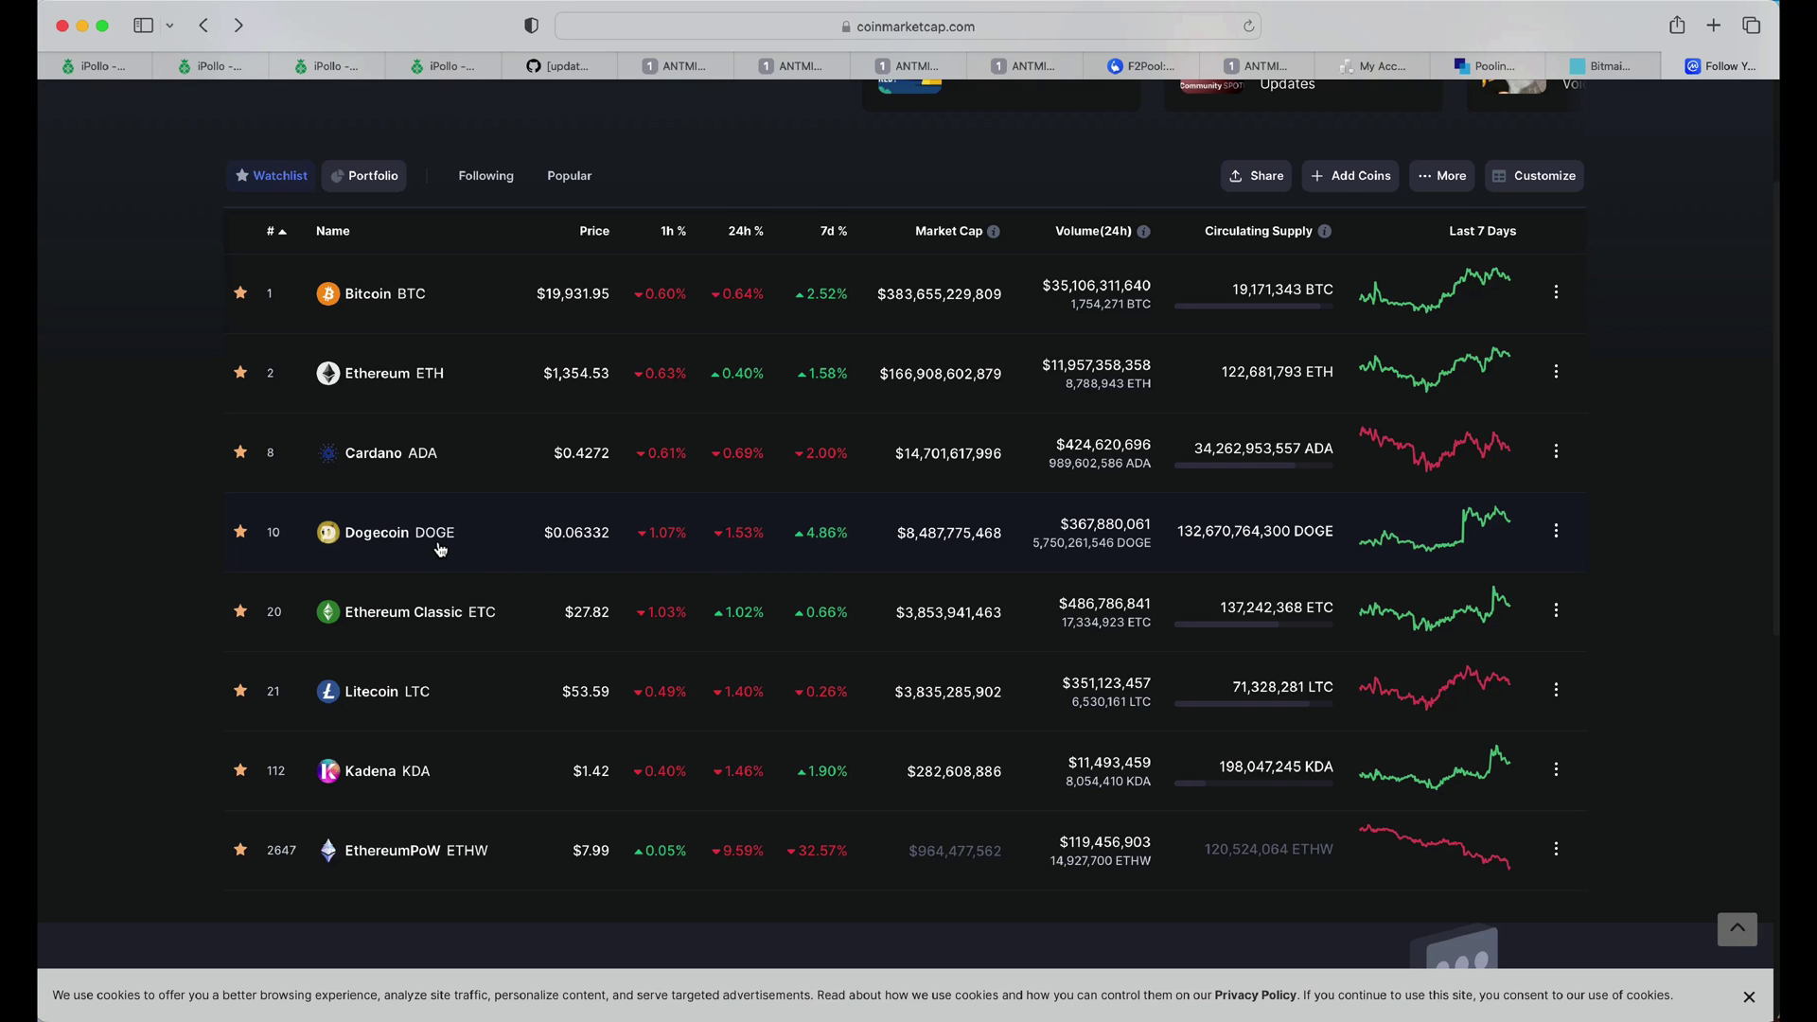
click(1149, 65)
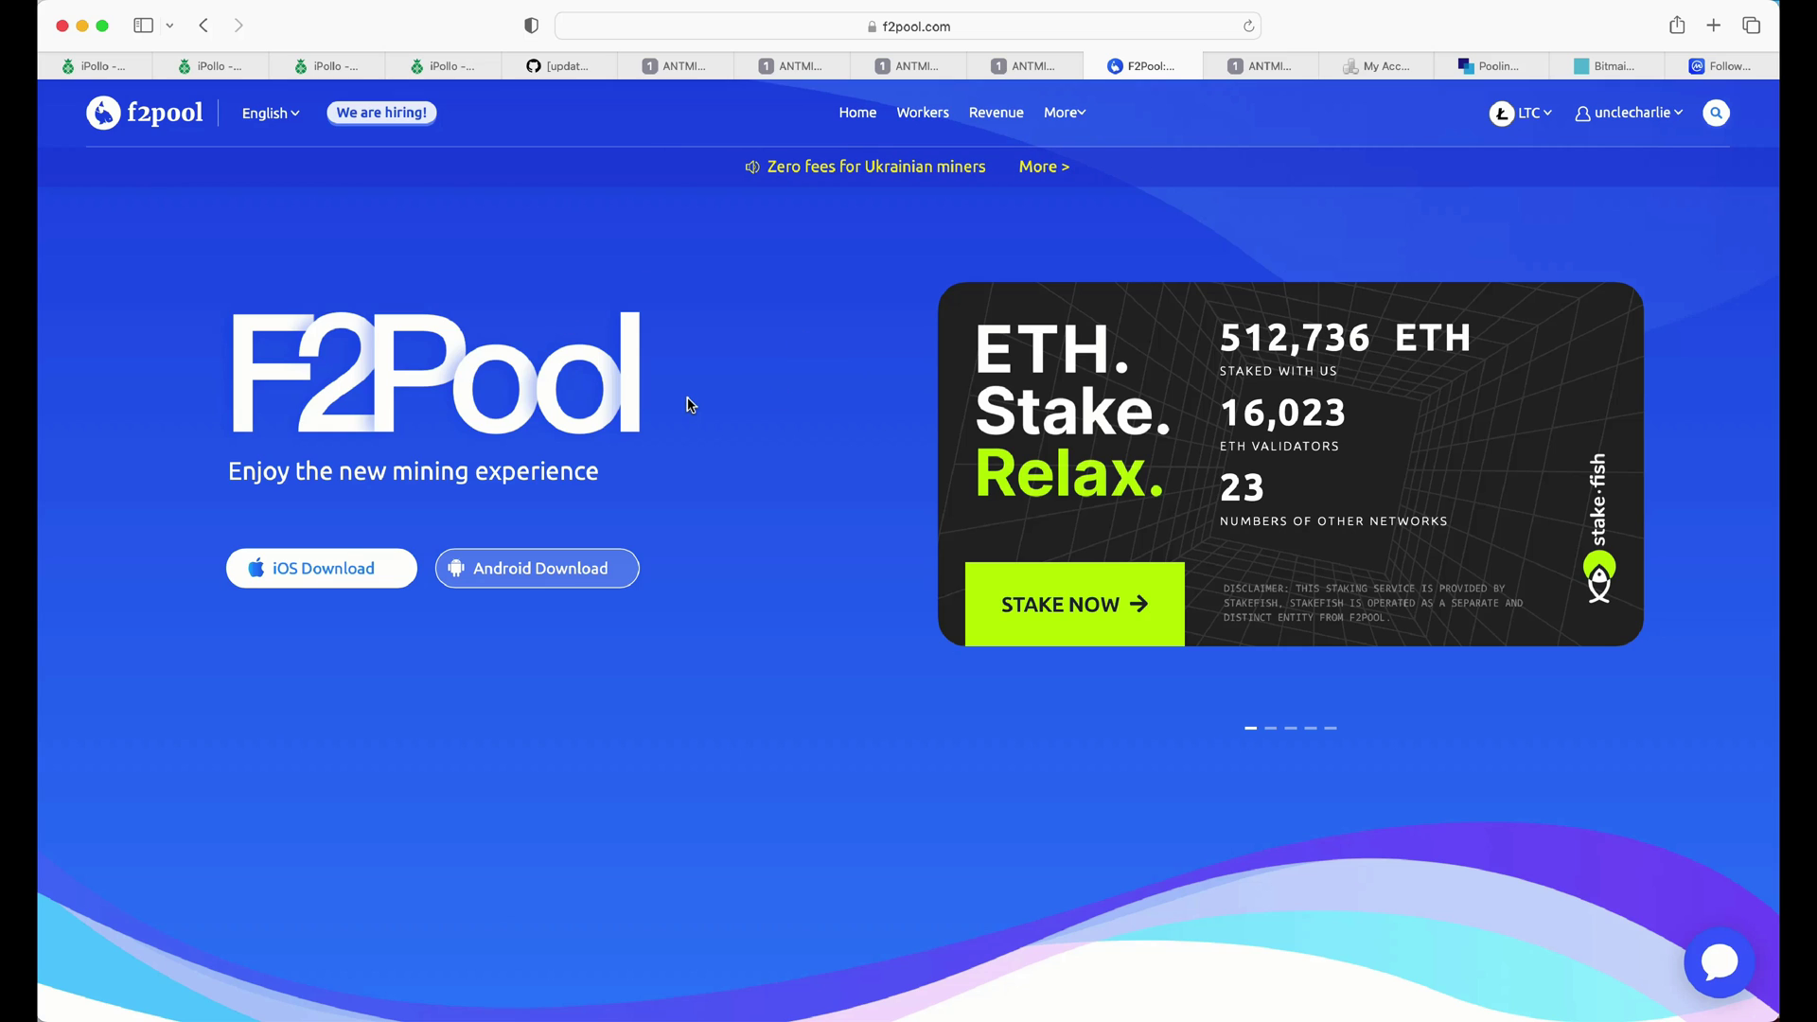
- Compare the litecoinpool.org workers list with F2Pool, then open litecoinpool's Getting Started help
click(1378, 65)
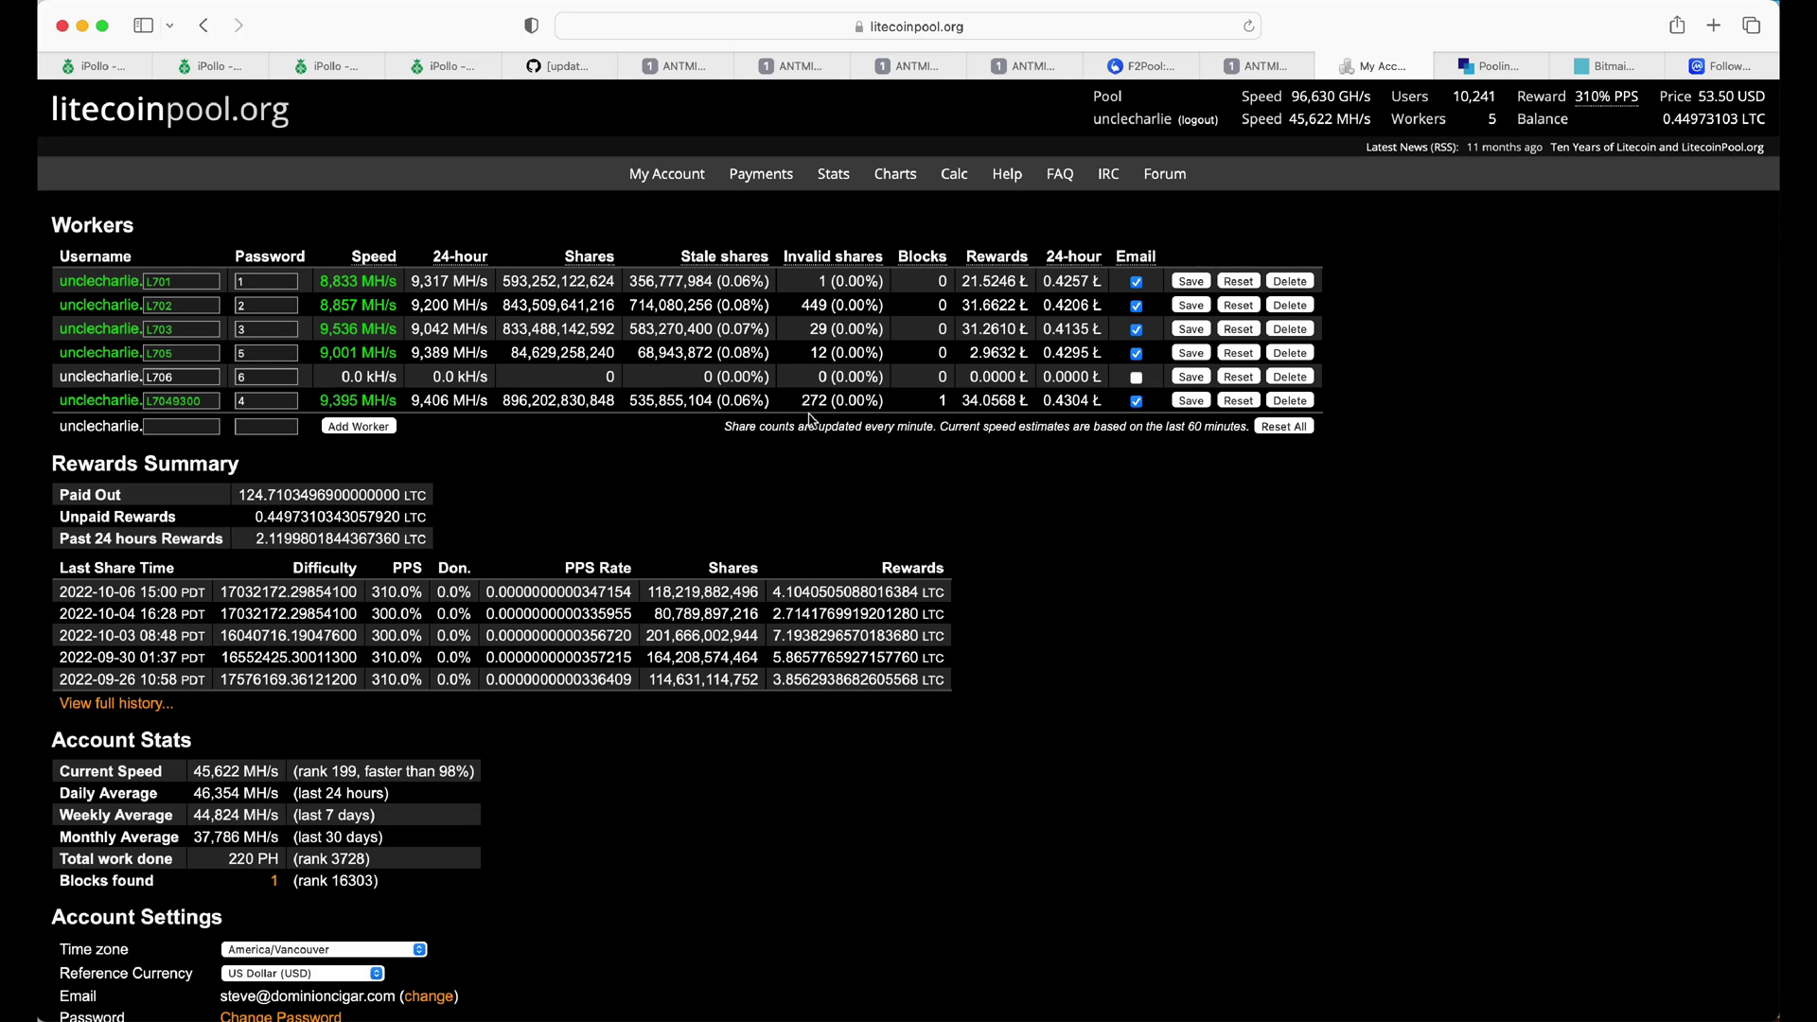
click(1143, 60)
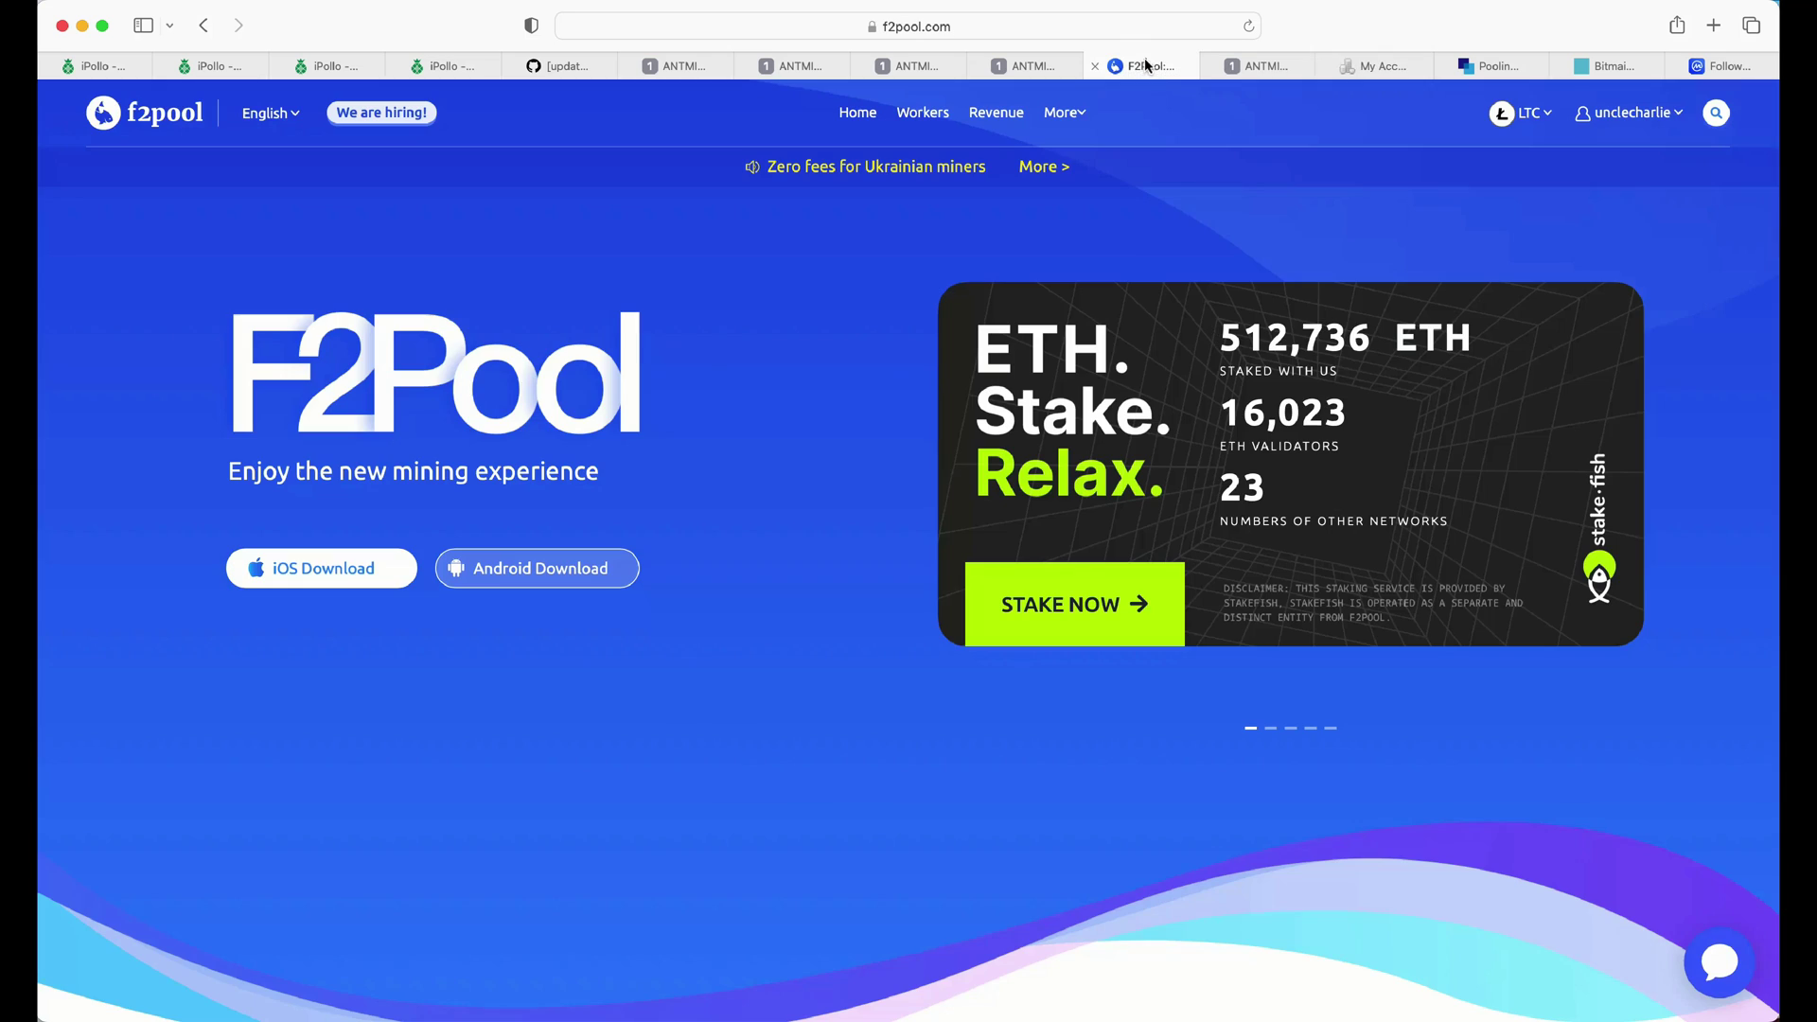
click(1381, 62)
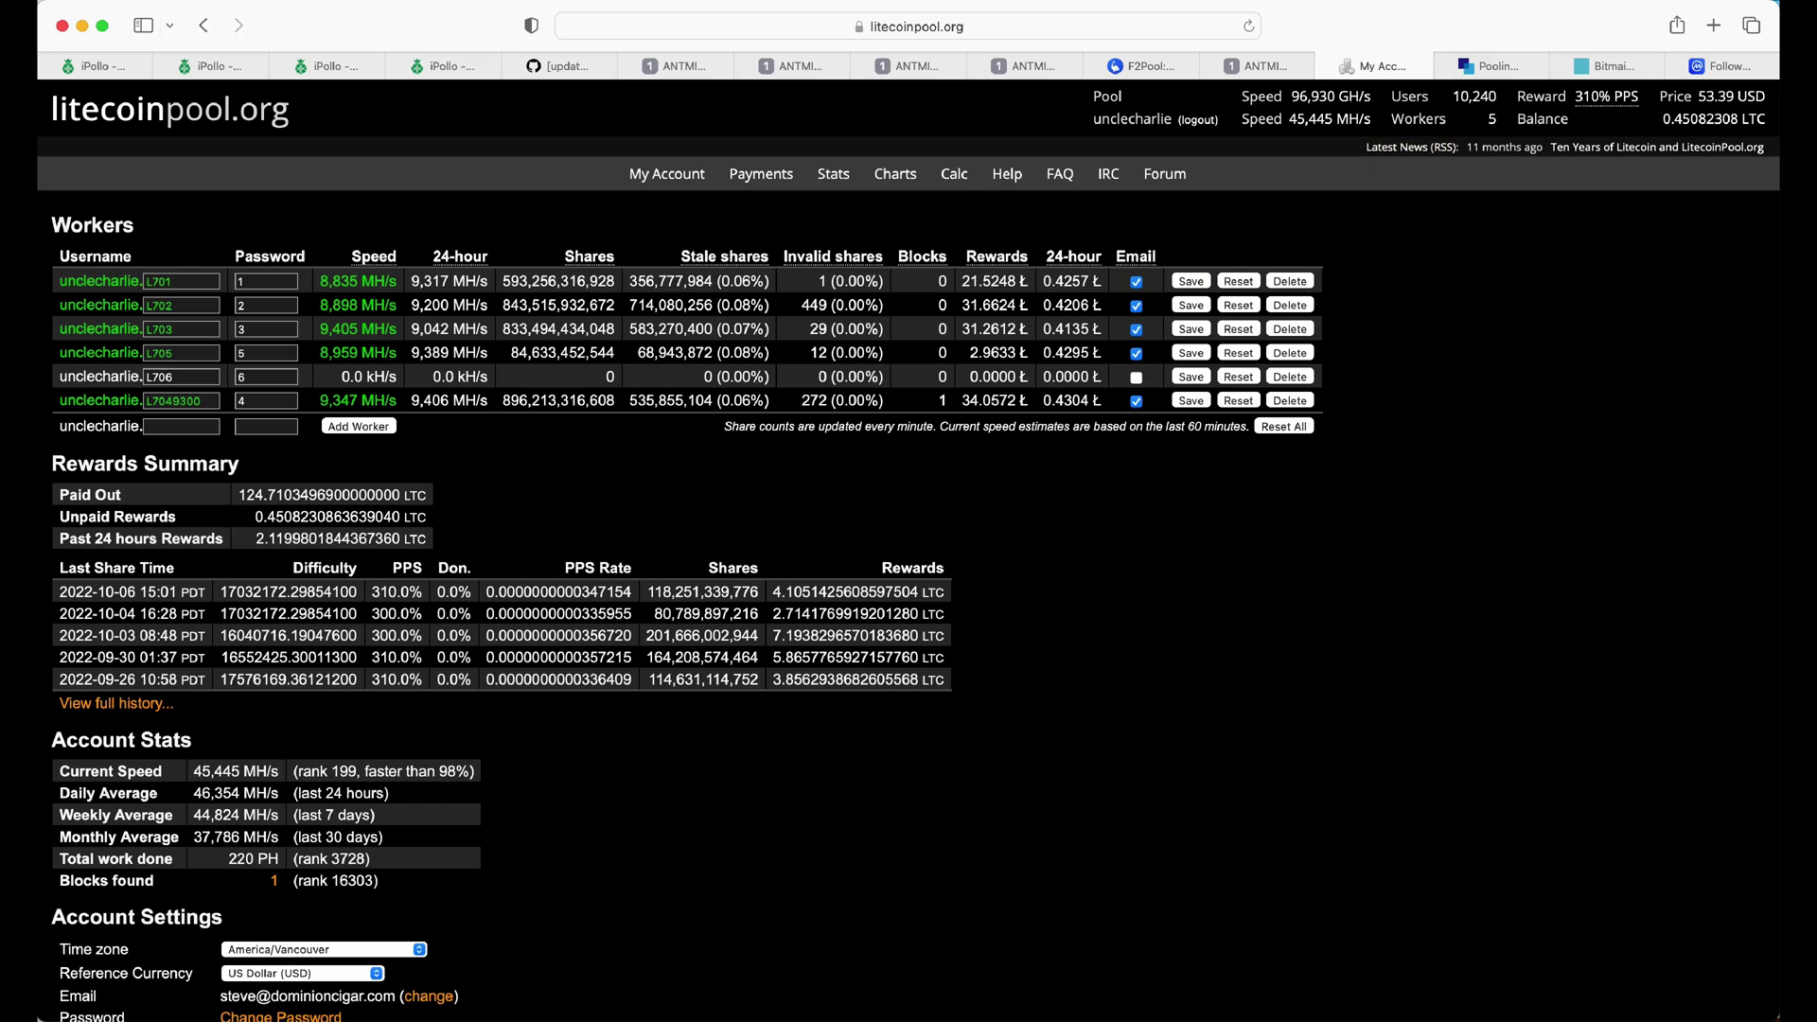
click(1006, 176)
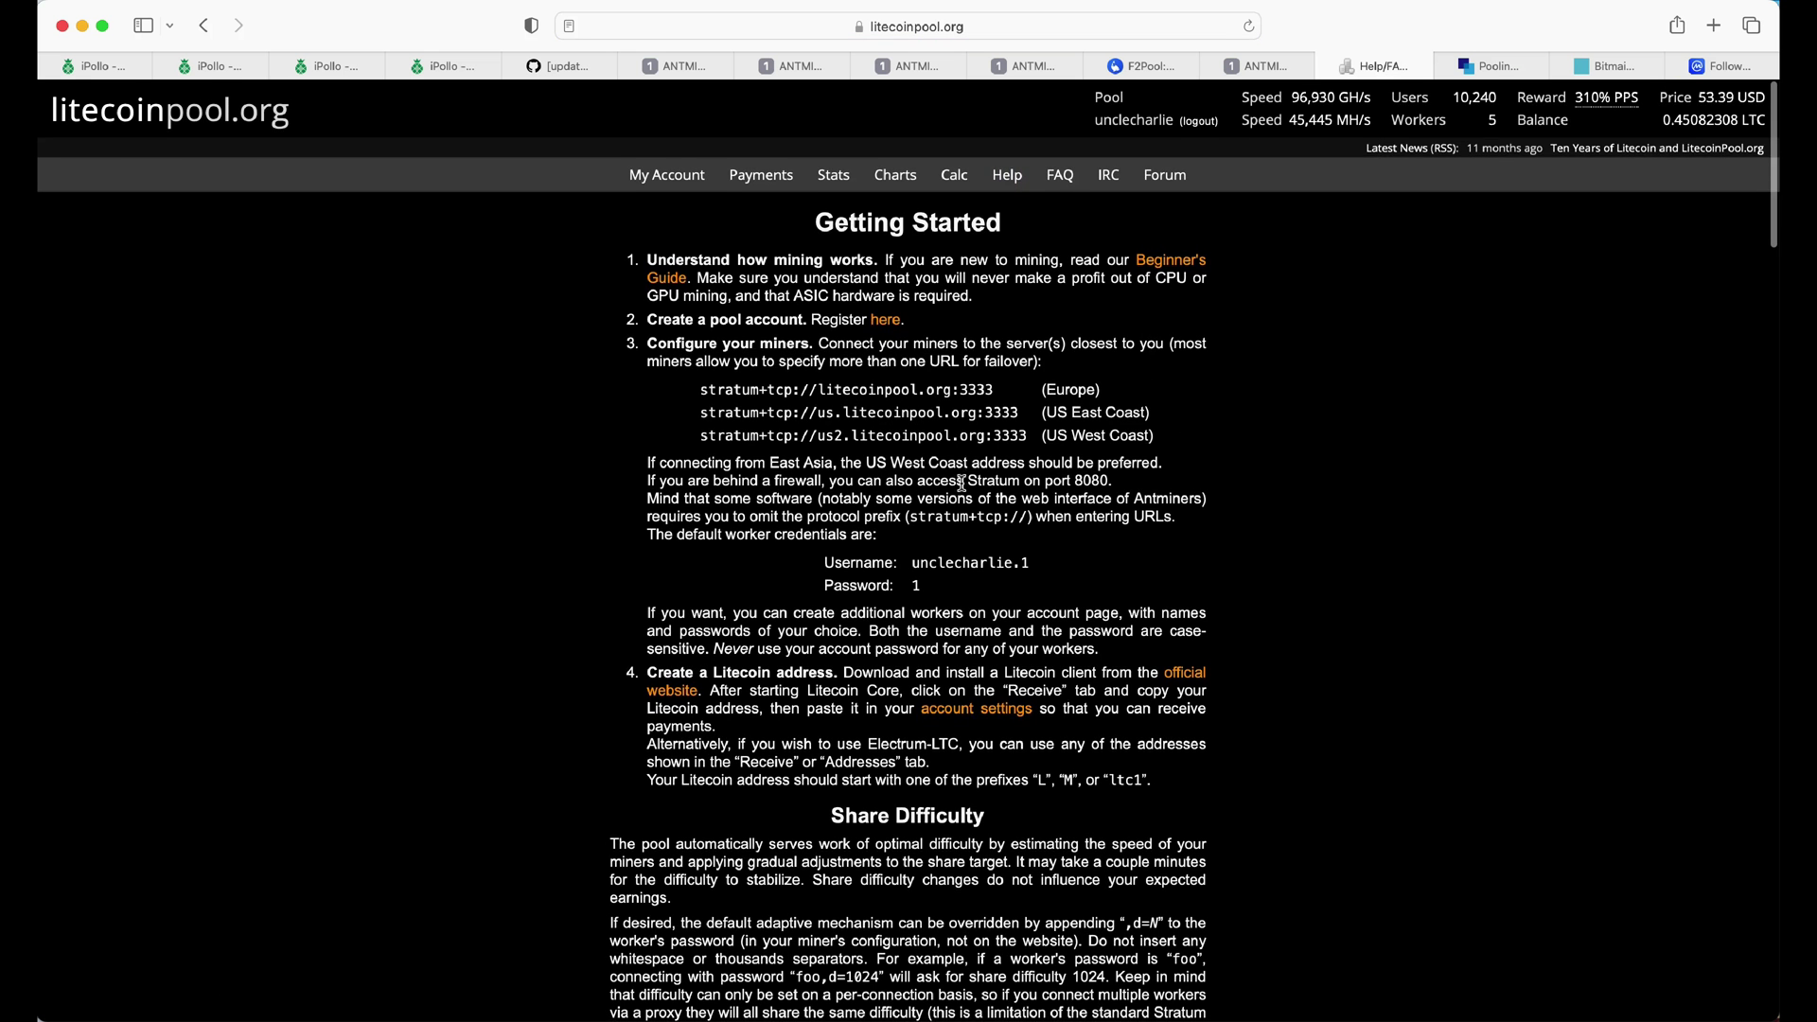
- Highlight the default worker credentials line in the Getting Started help
scroll(967, 571, down, 2)
scroll(967, 571, up, 1)
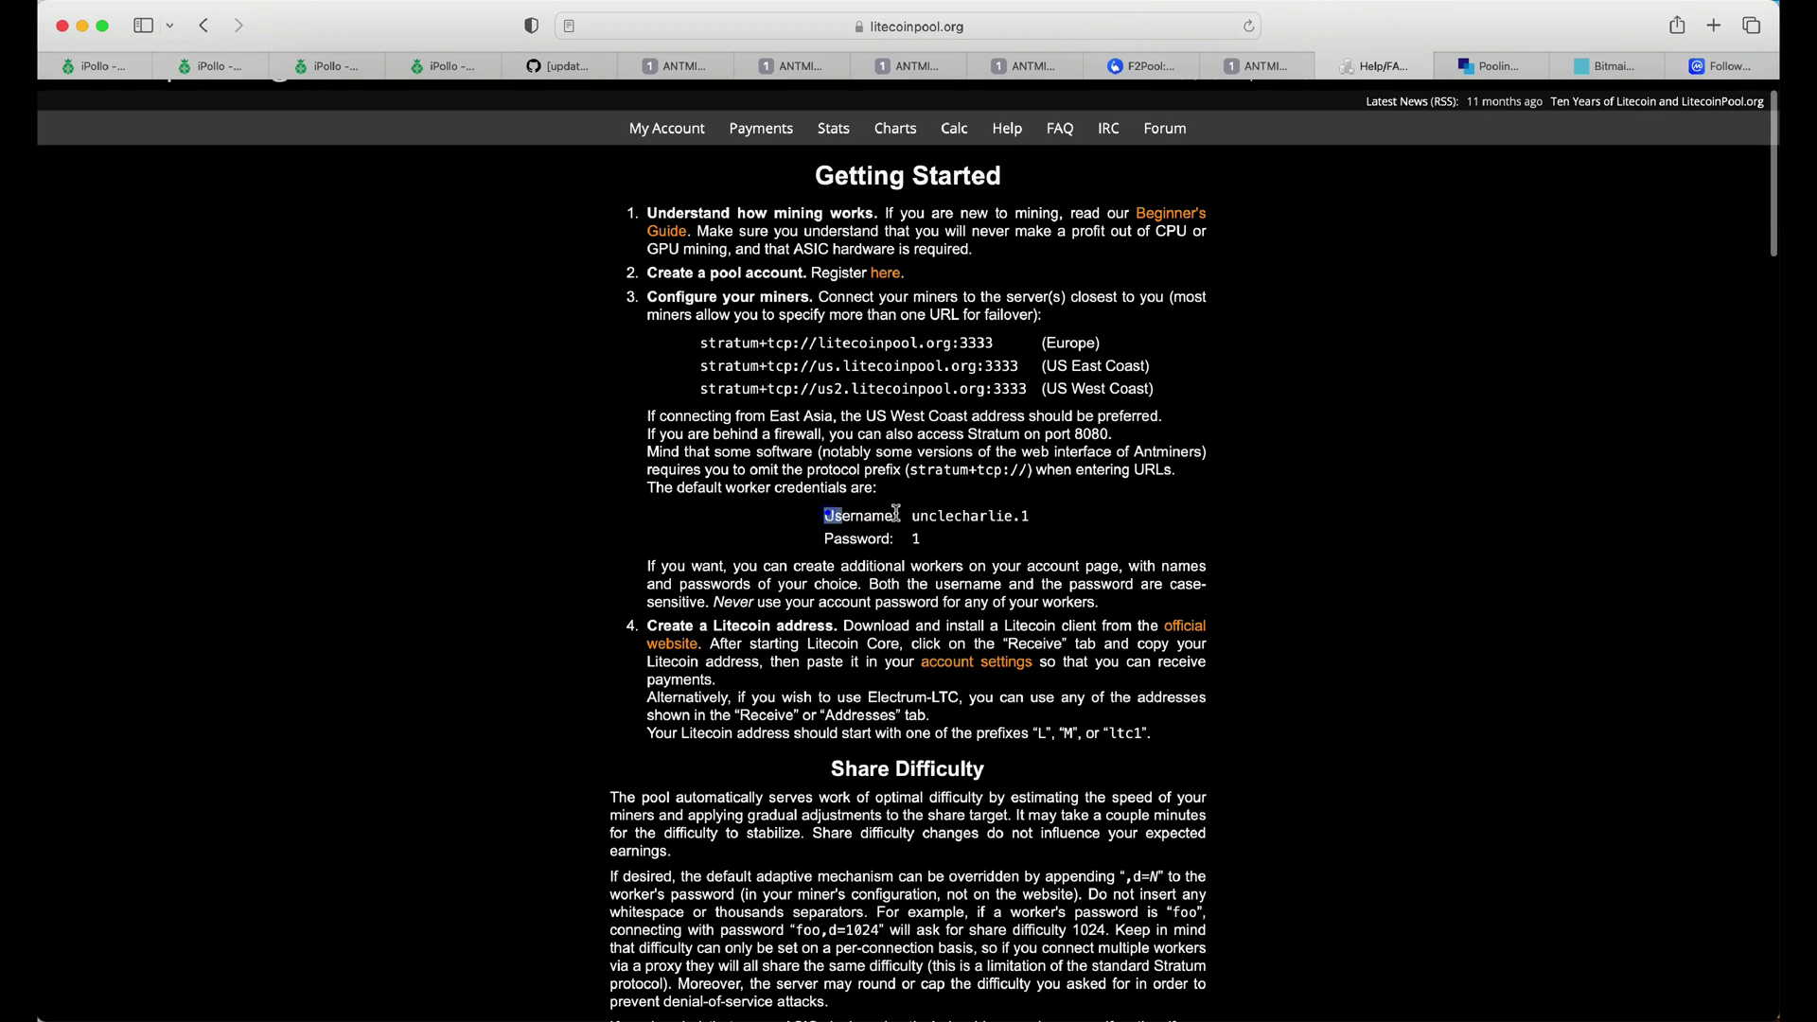
double_click(823, 519)
drag(914, 516, 1040, 515)
click(1040, 515)
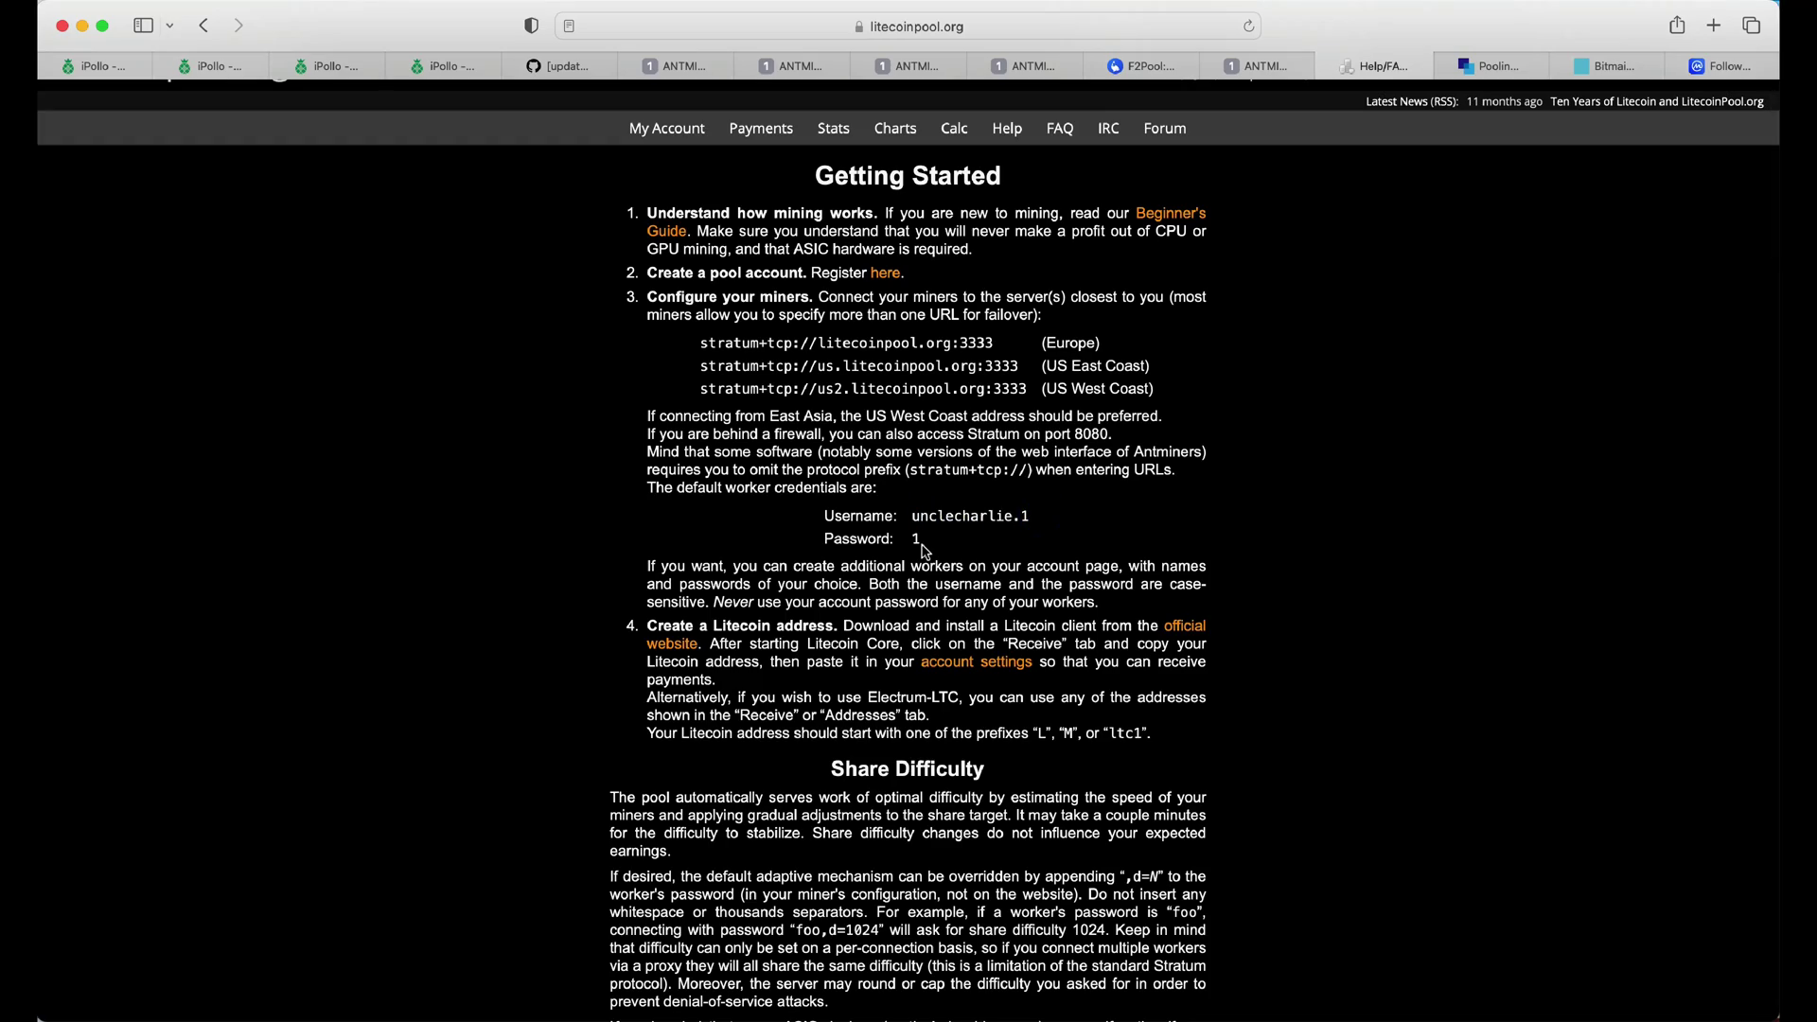
- Copy the US West Coast stratum address stratum+tcp://us2.litecoinpool.org:3333 from the help page
scroll(926, 550, down, 12)
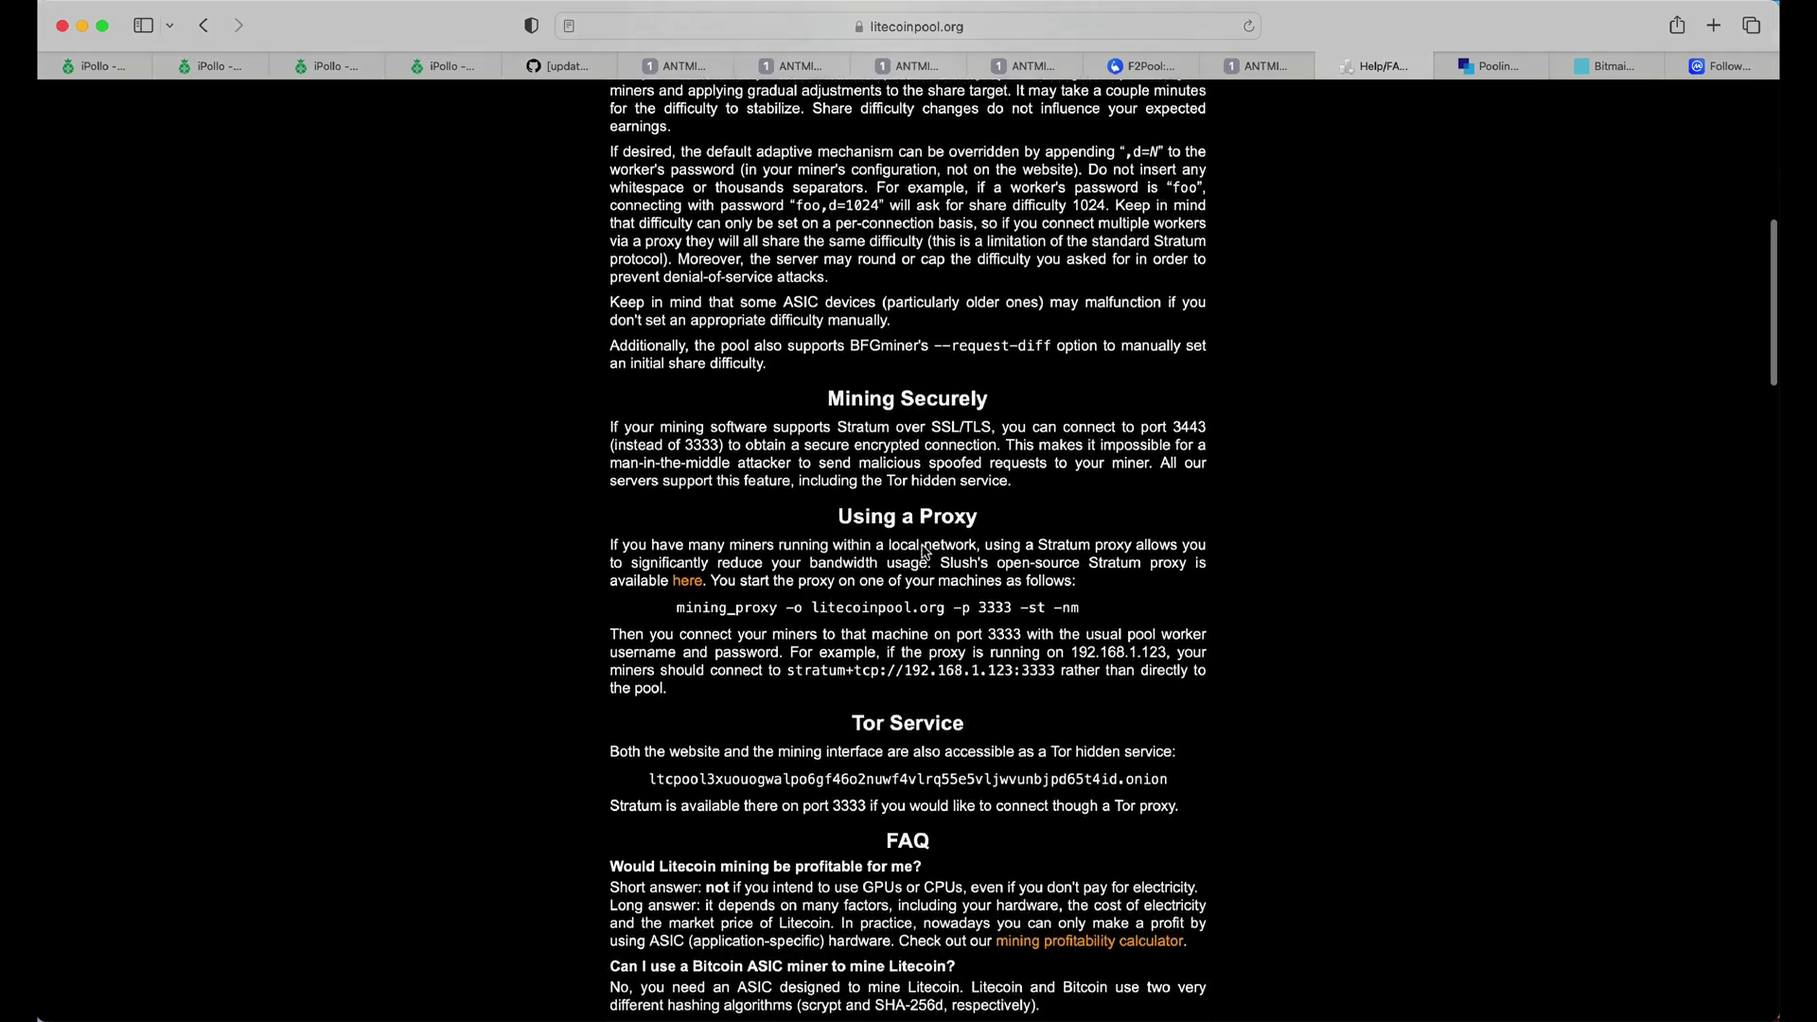
scroll(926, 551, down, 5)
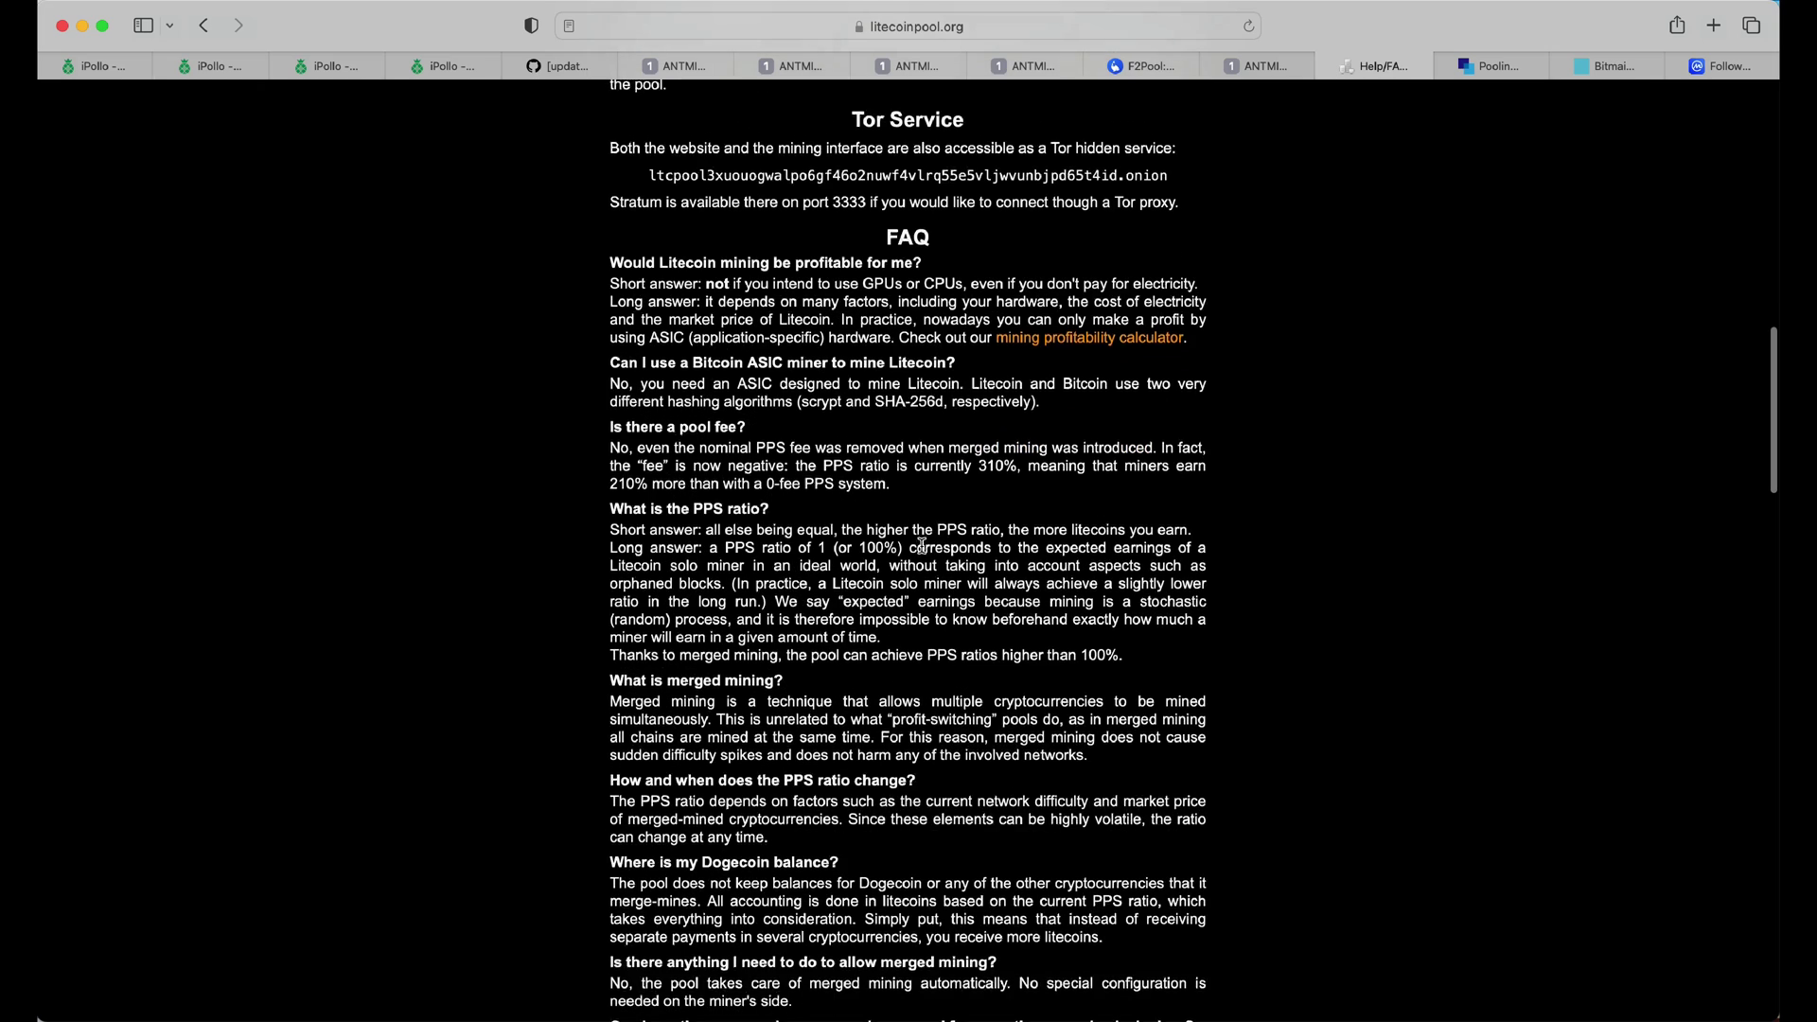
scroll(922, 546, down, 1)
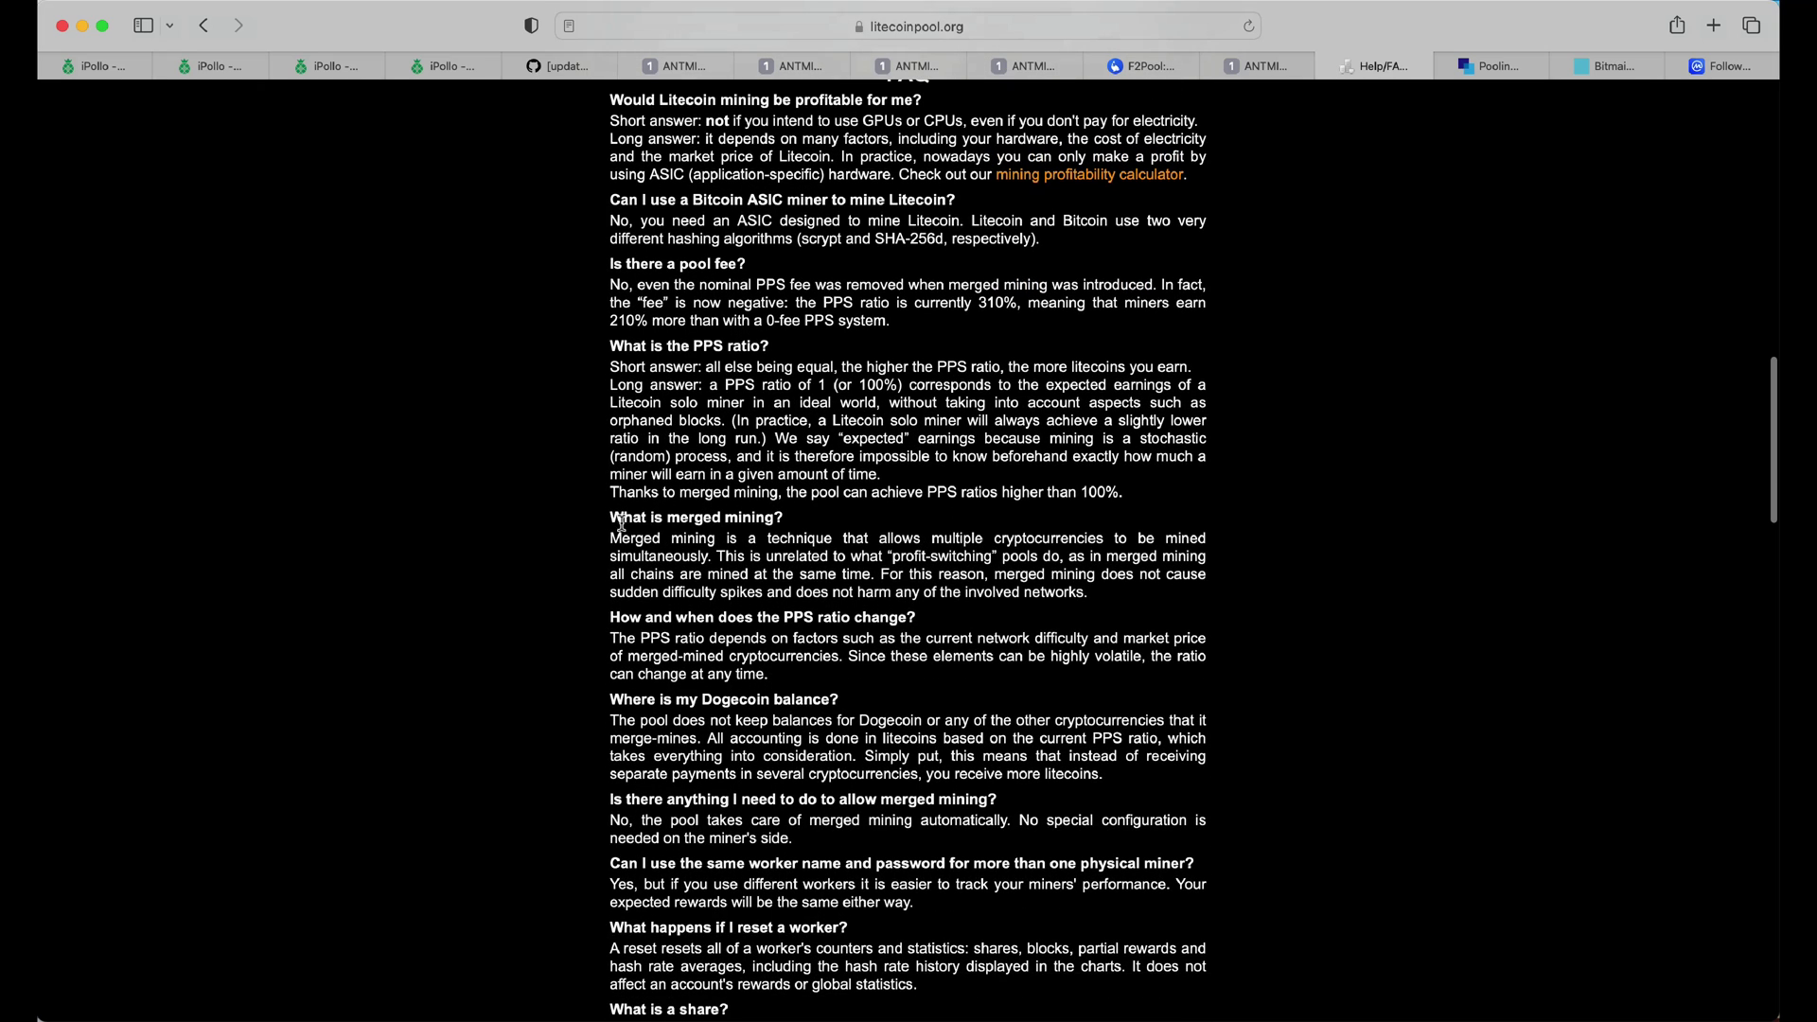
drag(614, 514, 790, 517)
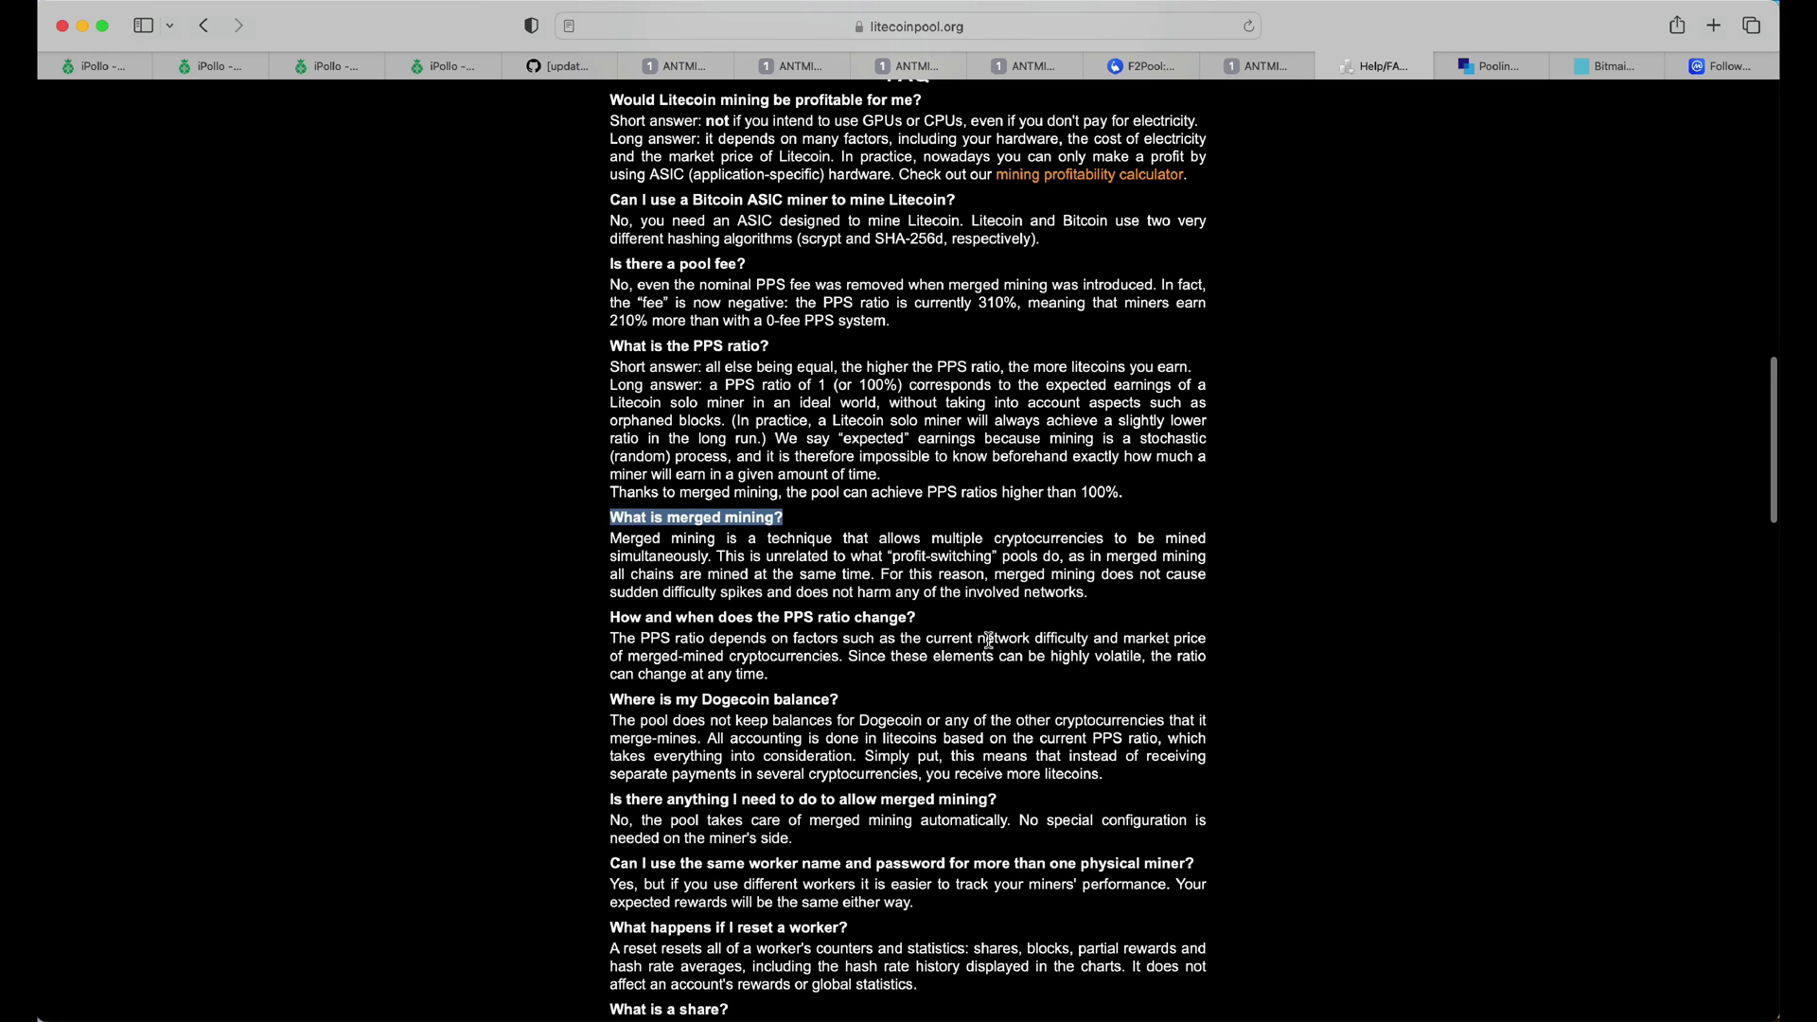
scroll(989, 642, down, 3)
scroll(908, 620, up, 20)
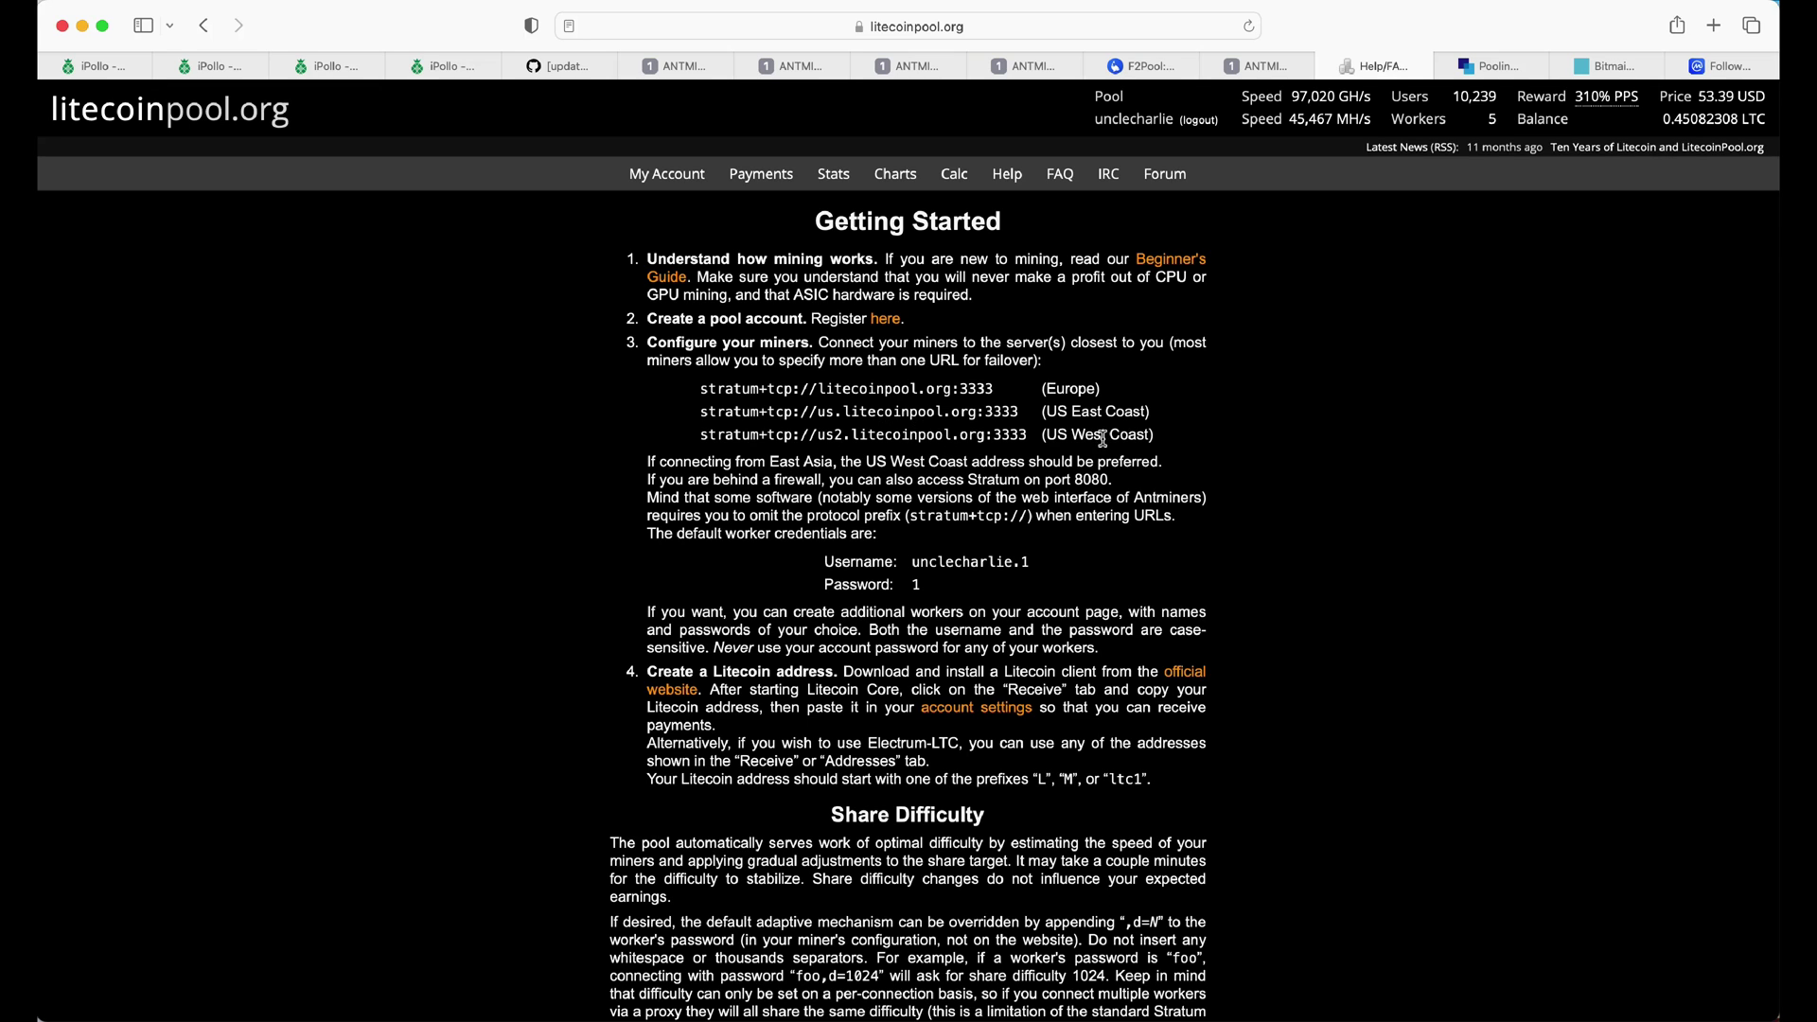
drag(701, 436, 1019, 436)
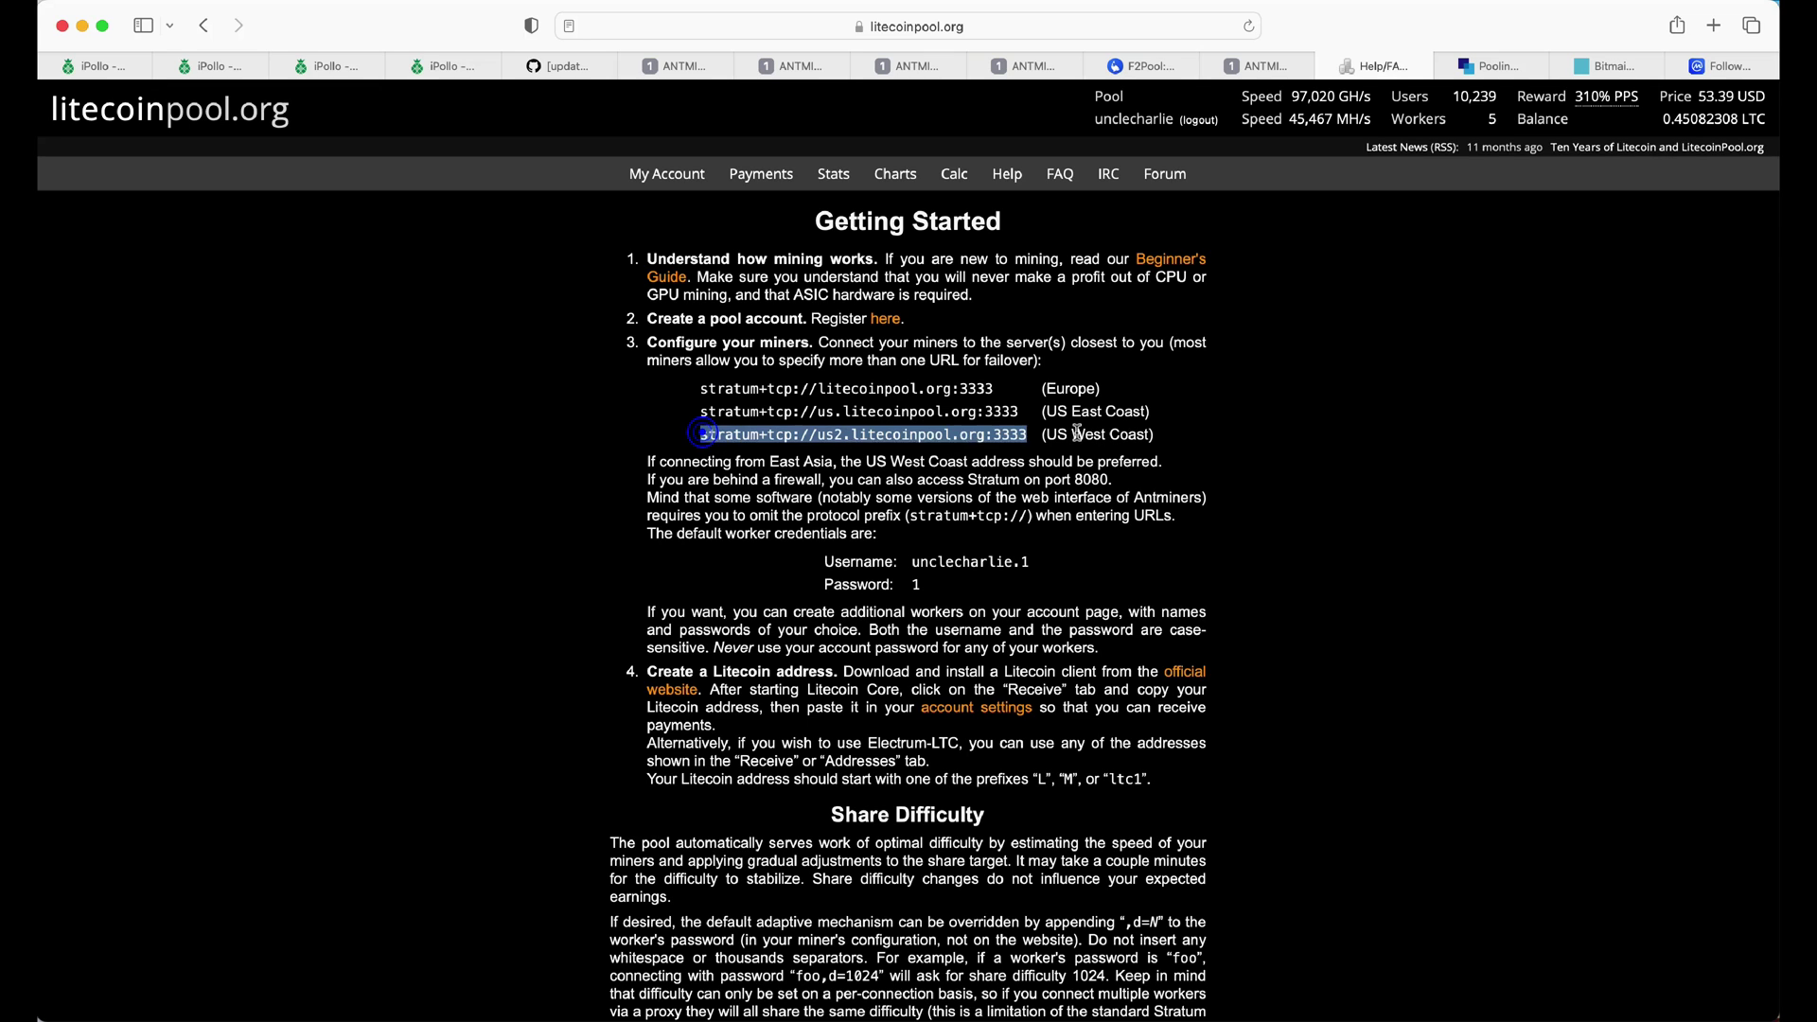
right_click(997, 434)
click(1042, 526)
- Log in to the Antminer L7 web interface as root with the miner password
click(1278, 70)
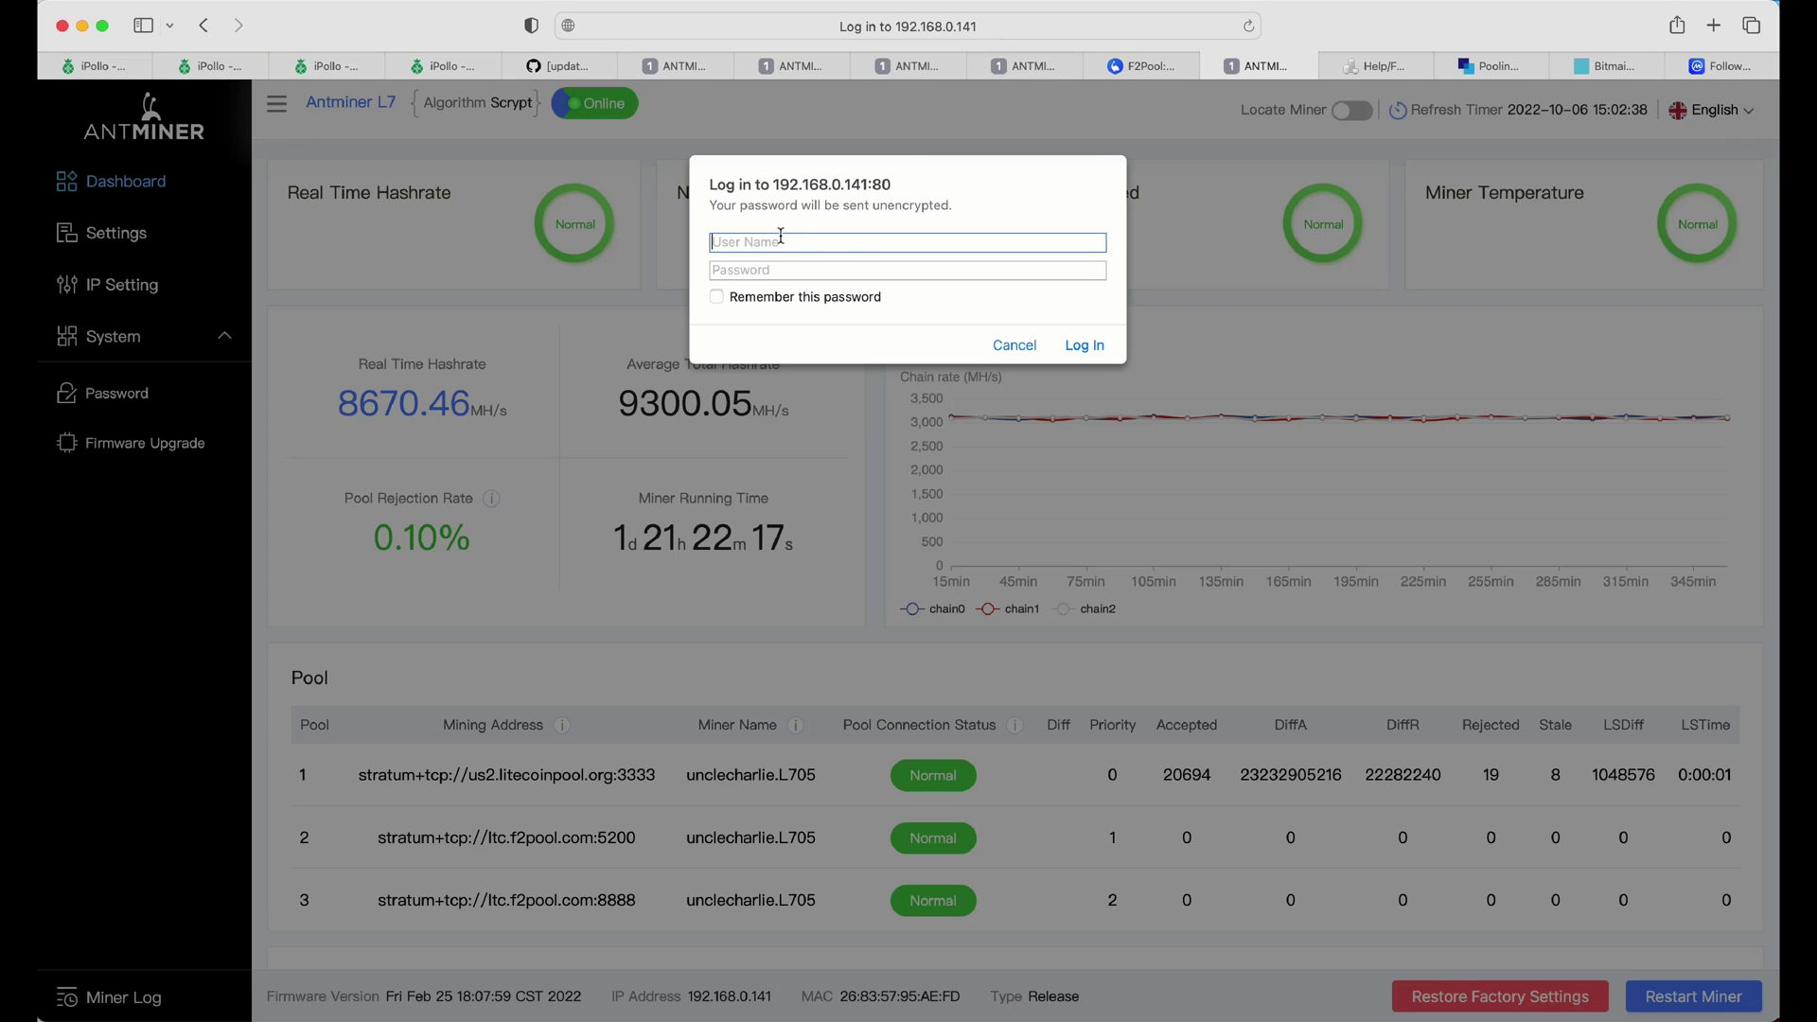
text(root)
click(775, 271)
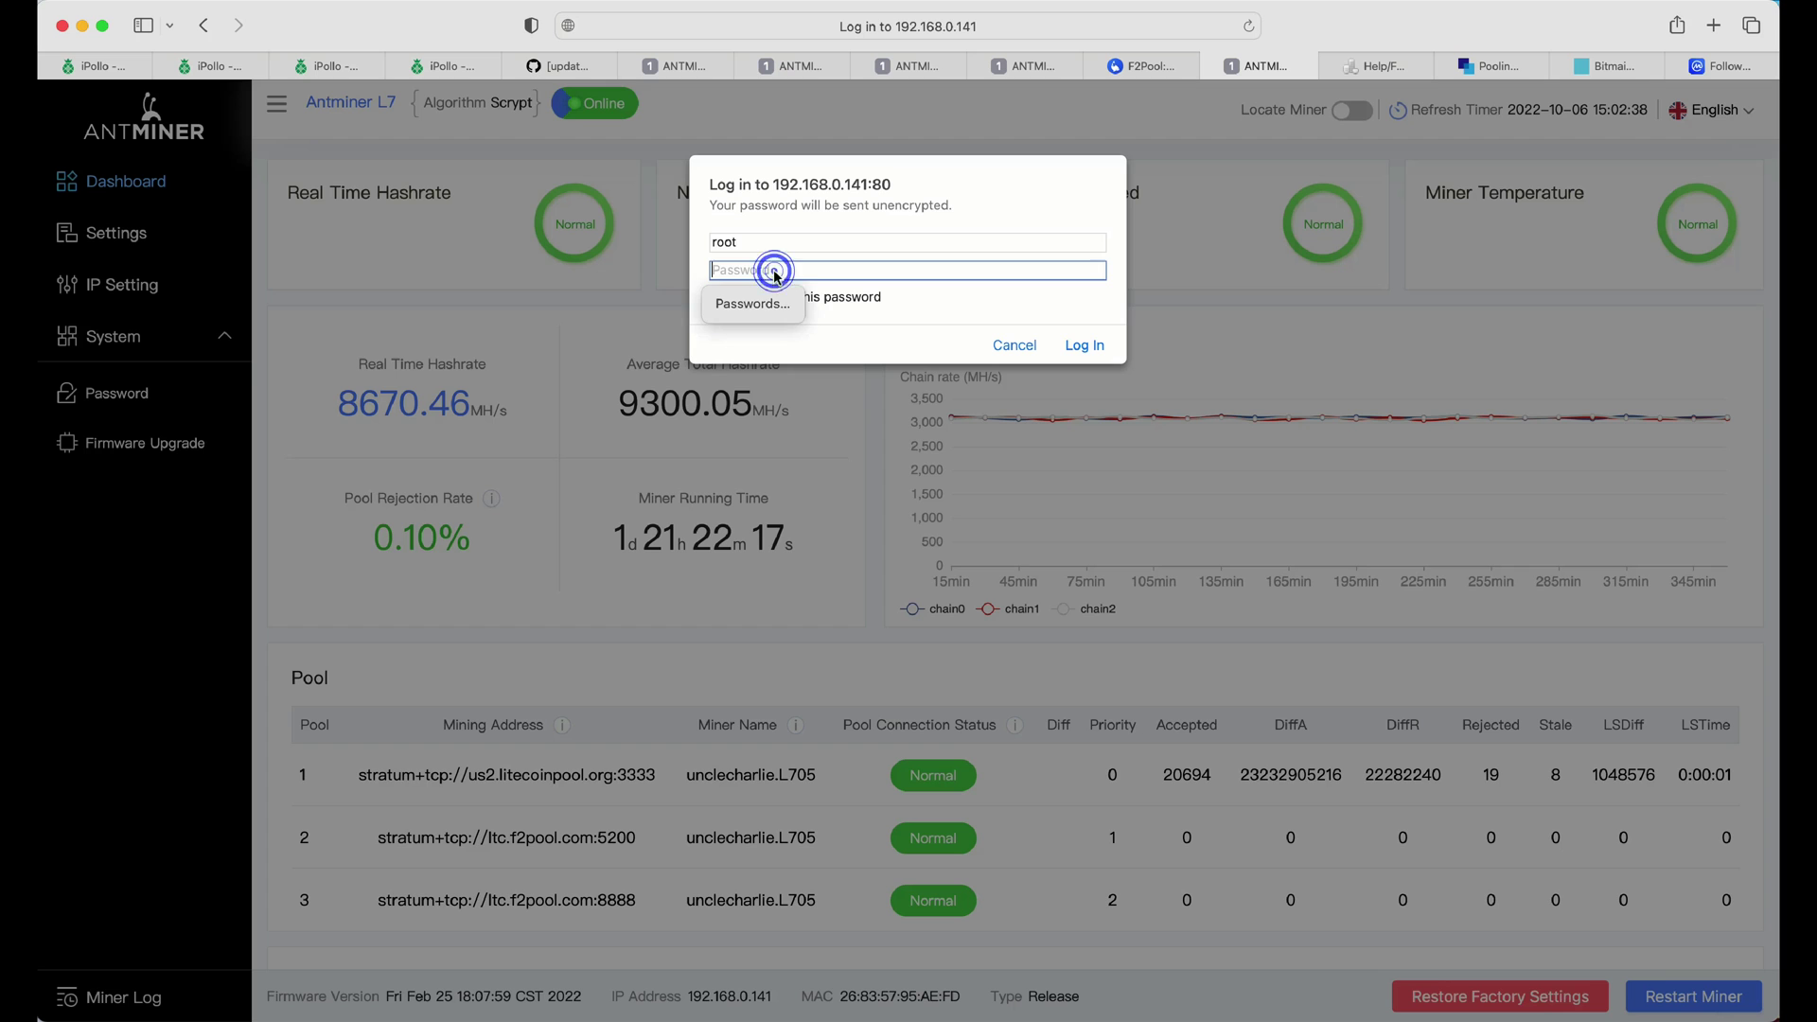
text(r)
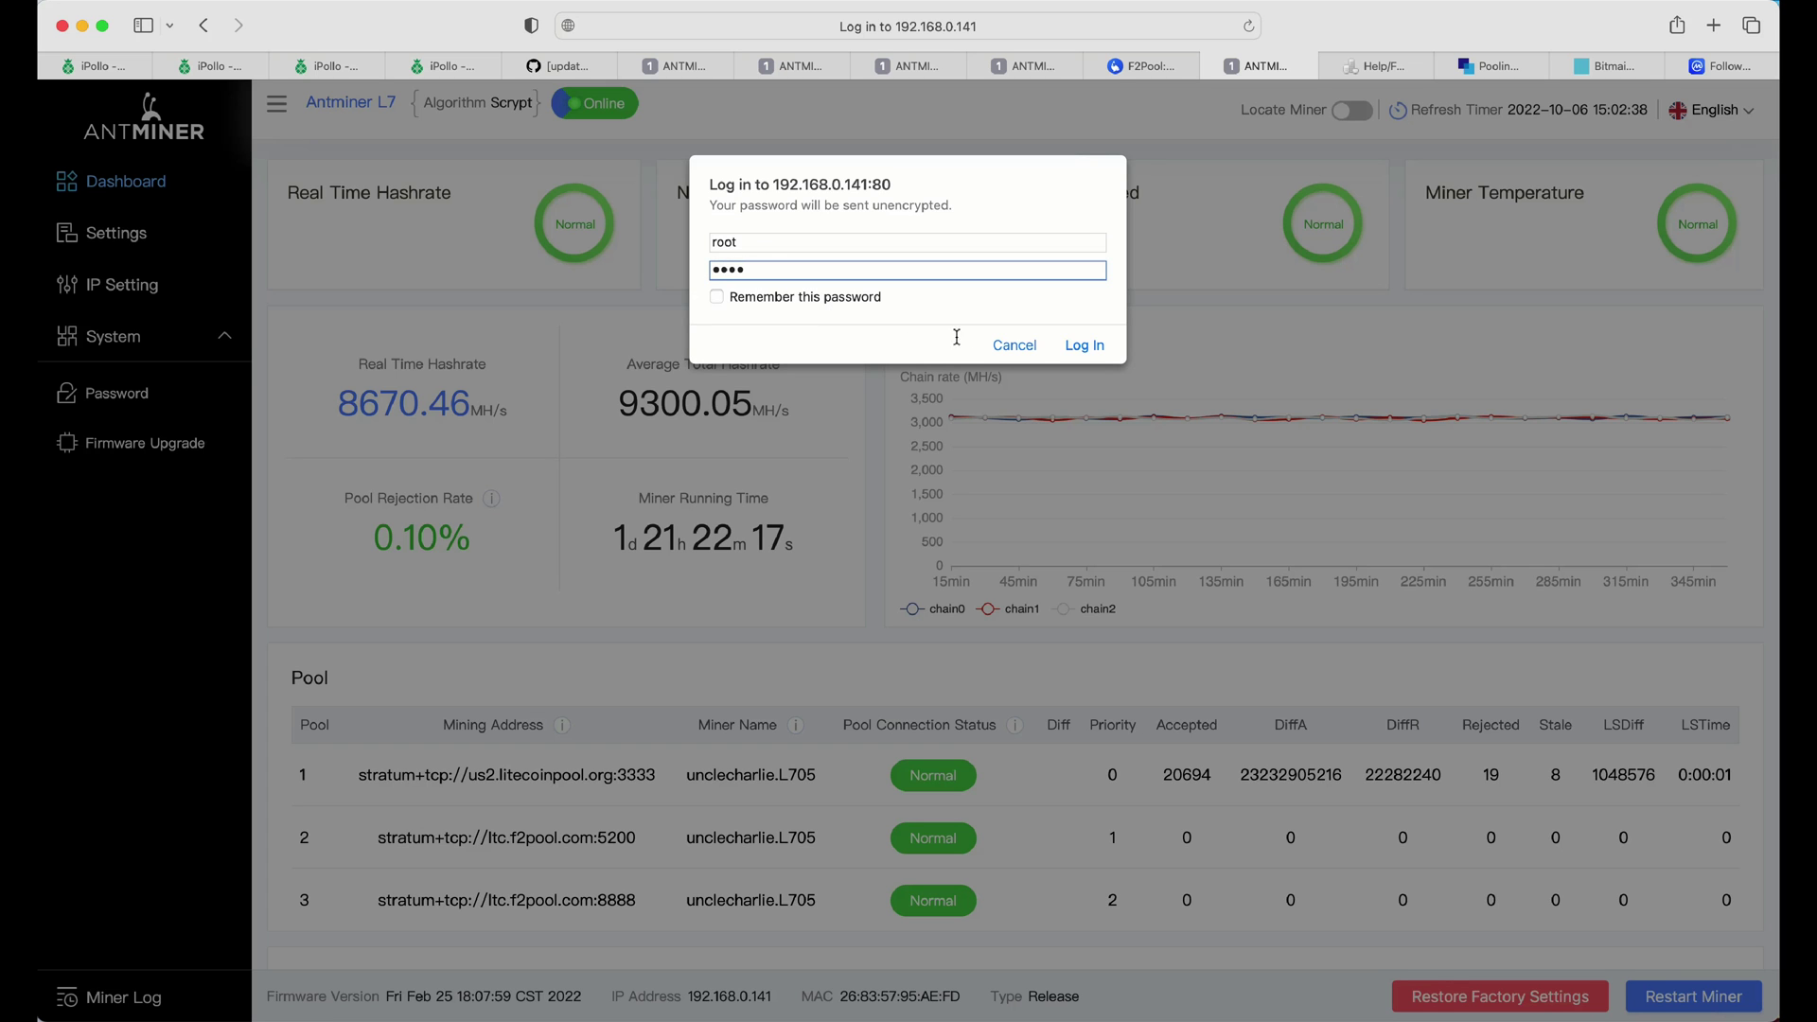
click(1078, 344)
key(super+l)
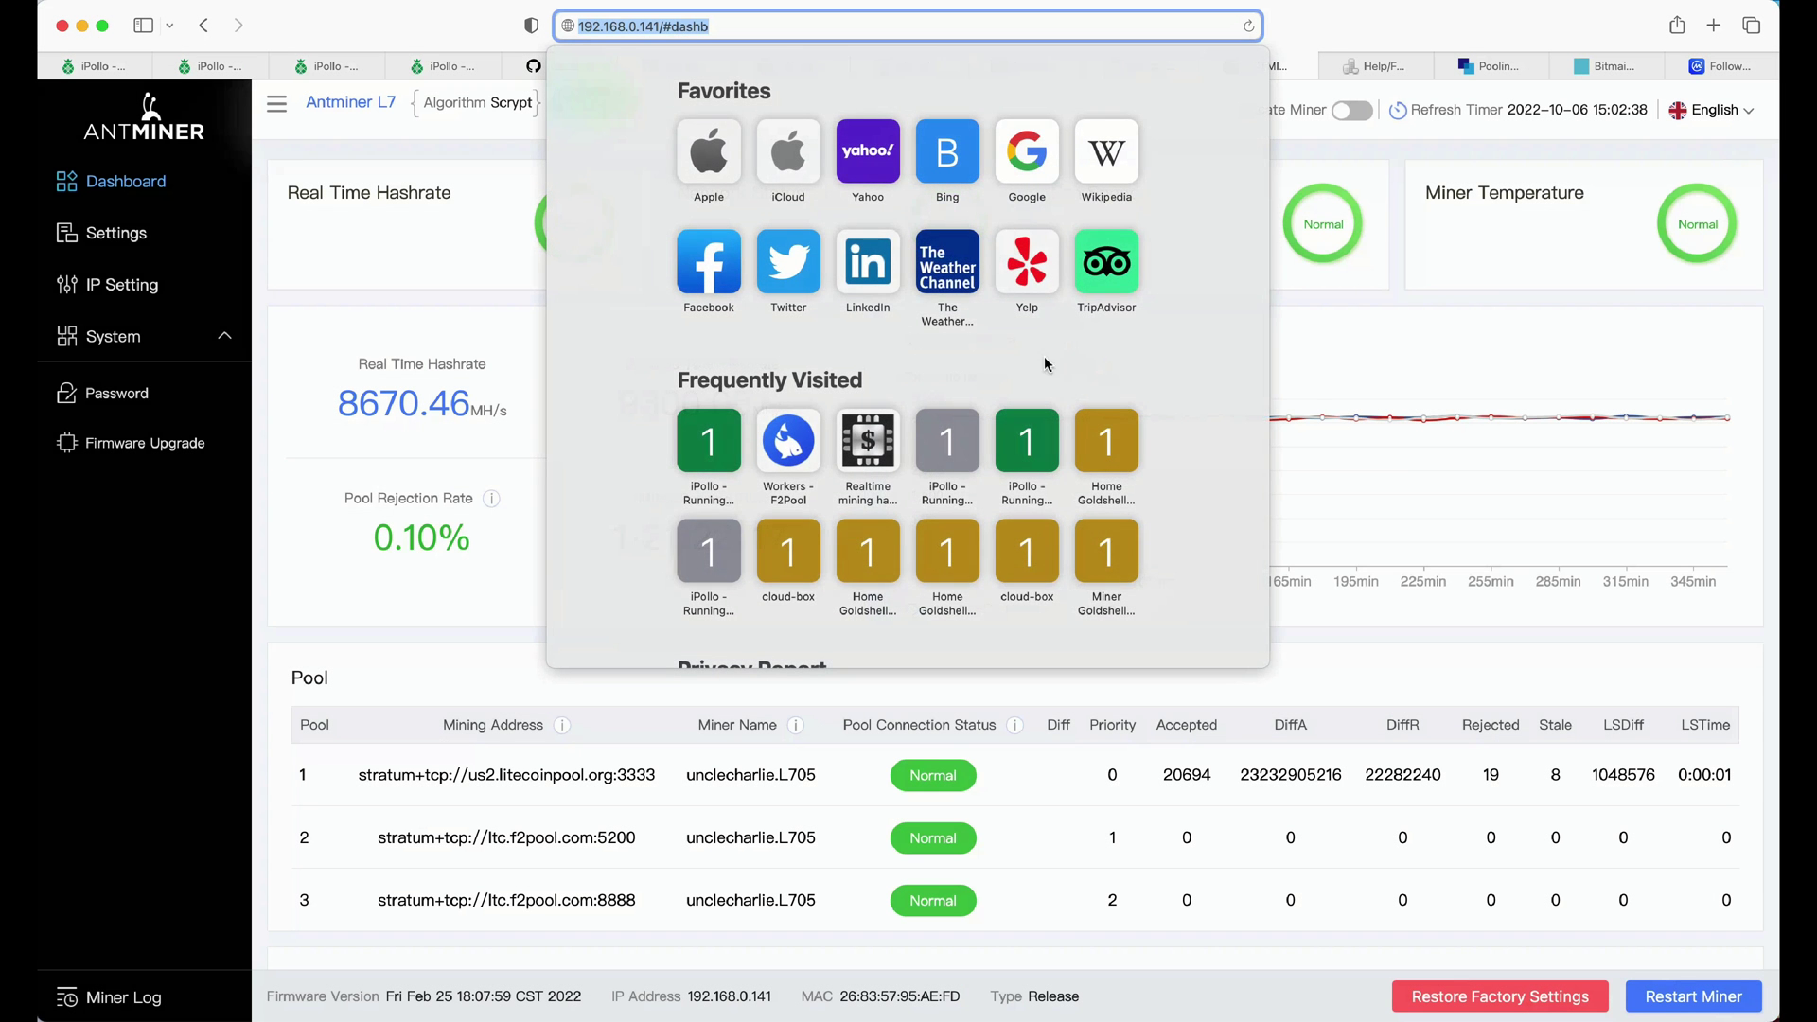
click(1313, 382)
- Review the dashboard: 9717.36 MH/s hashrate, three pools Normal, 20696 accepted shares on pool 1
scroll(1022, 468, down, 5)
scroll(1023, 468, up, 3)
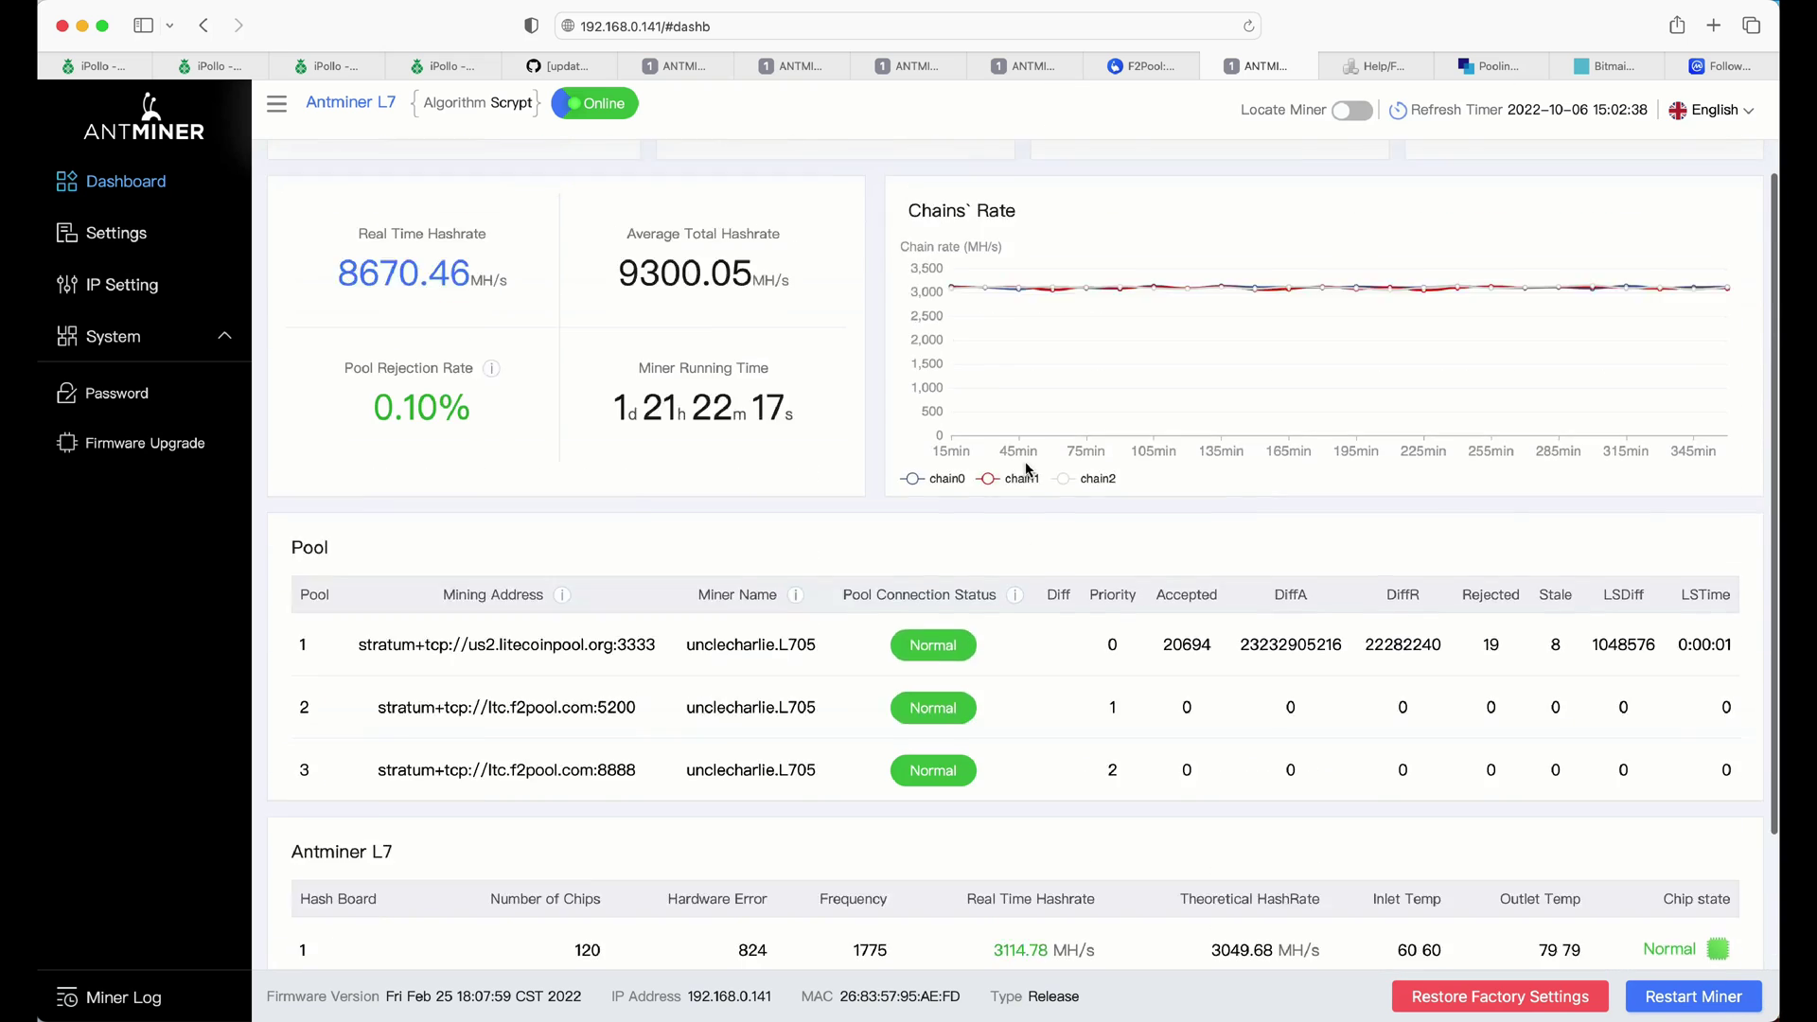
scroll(1025, 464, up, 2)
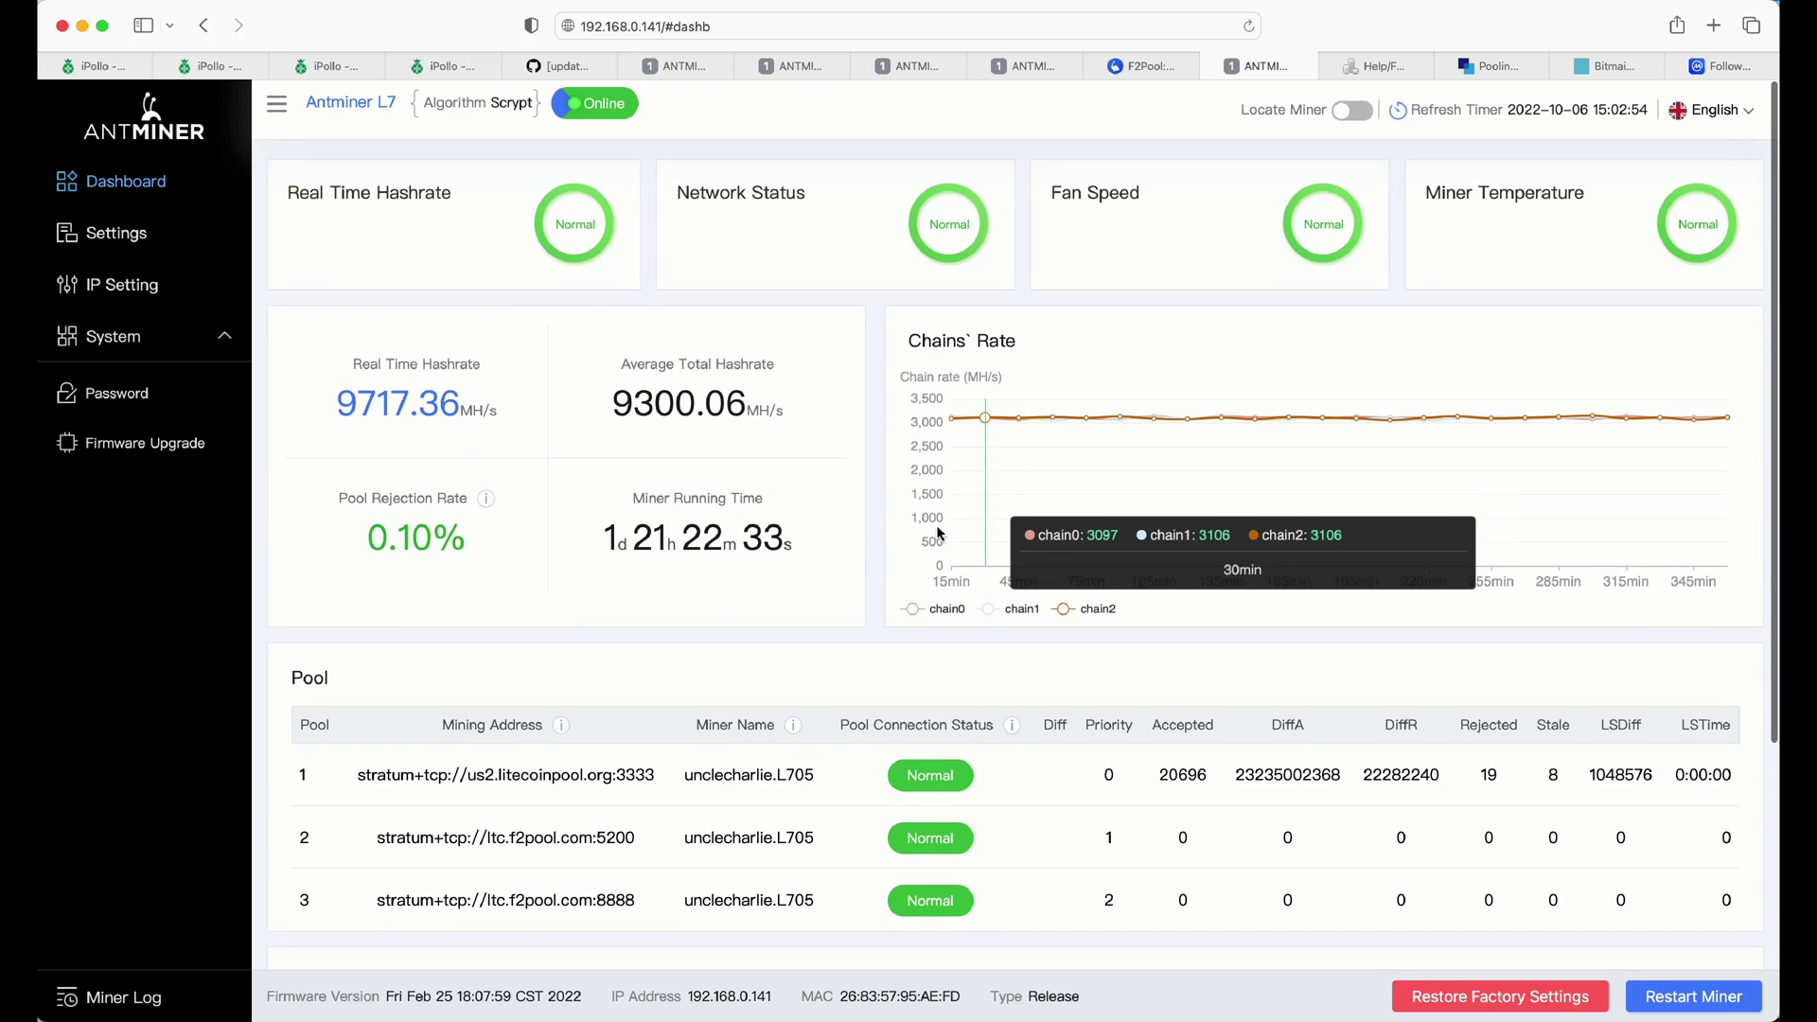
scroll(795, 748, down, 1)
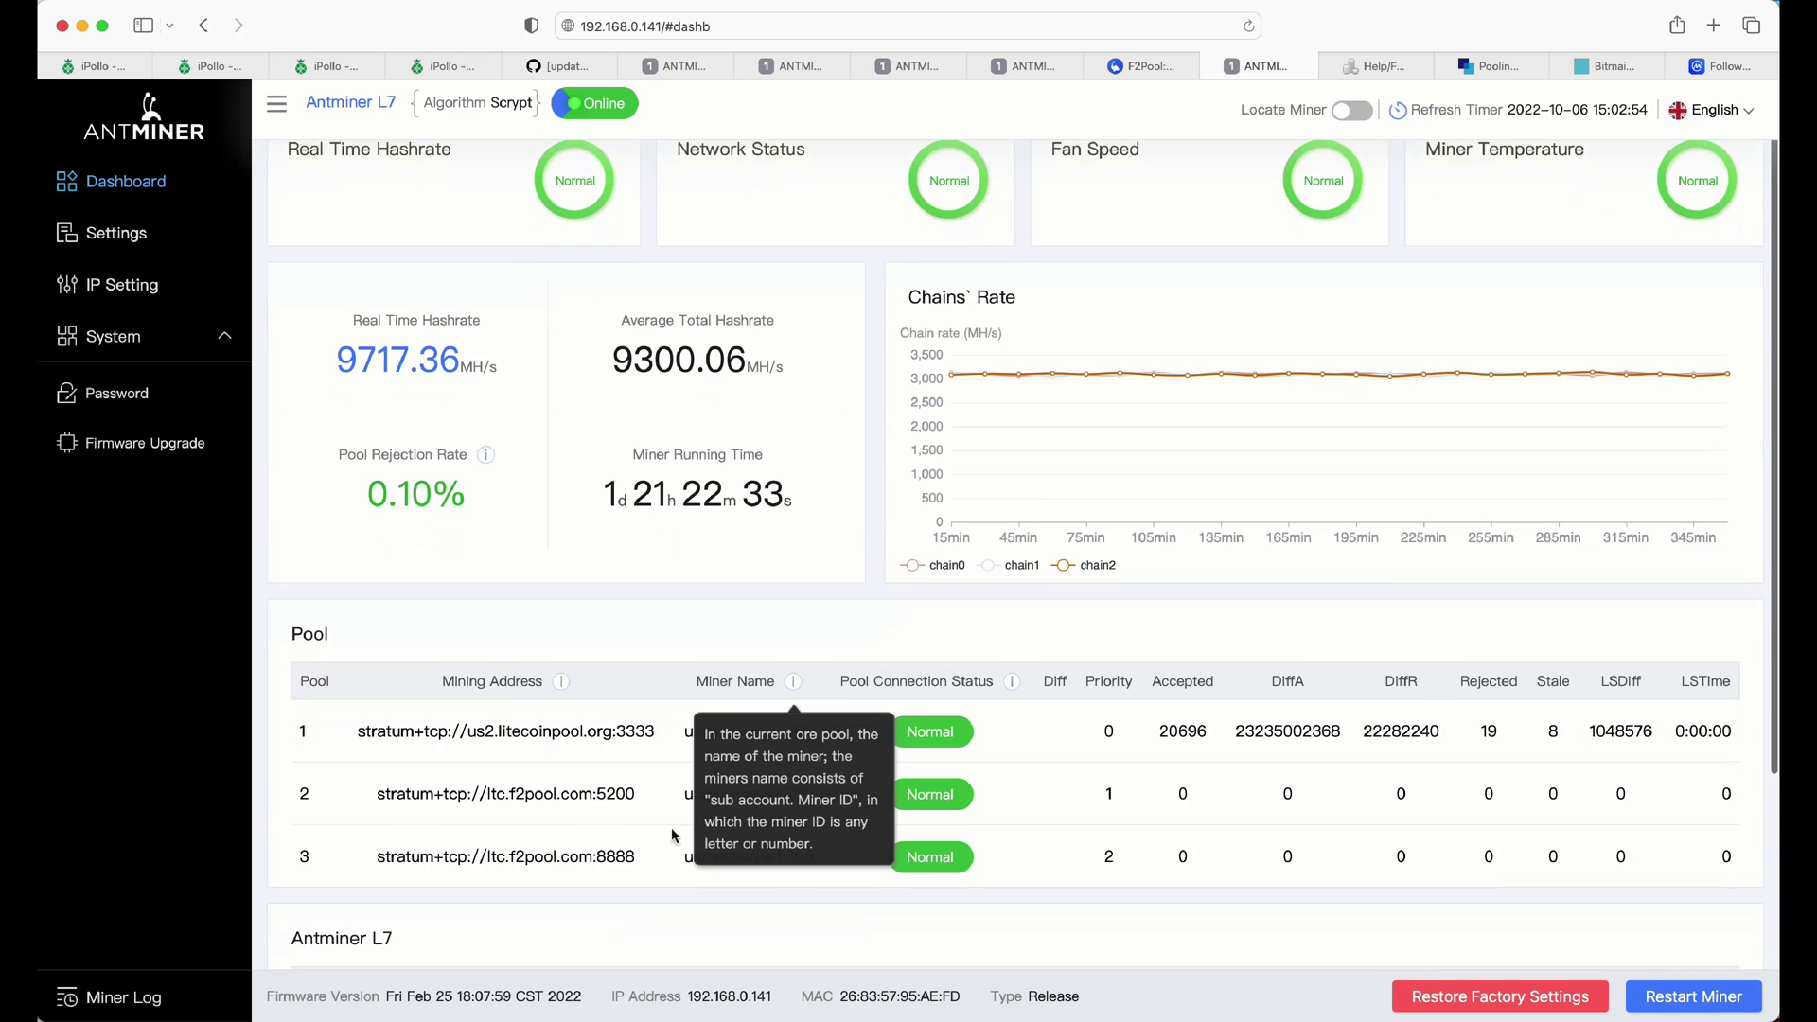
click(126, 237)
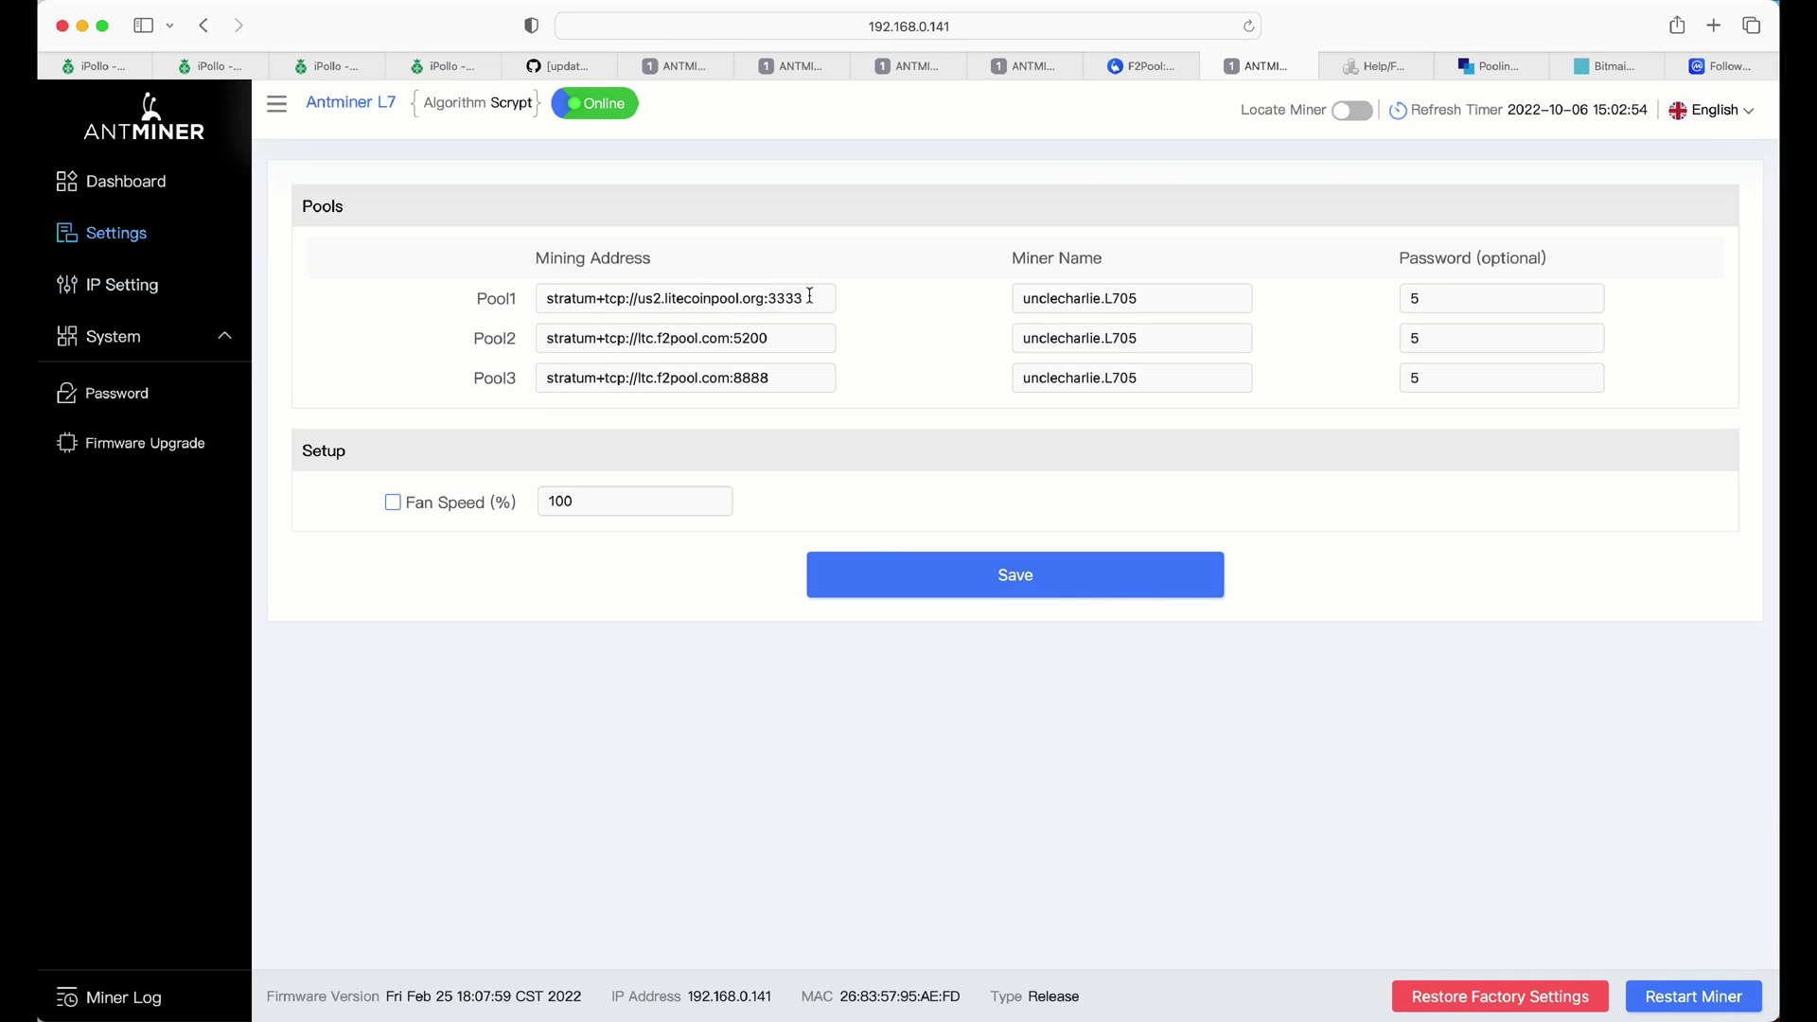
drag(811, 296, 568, 301)
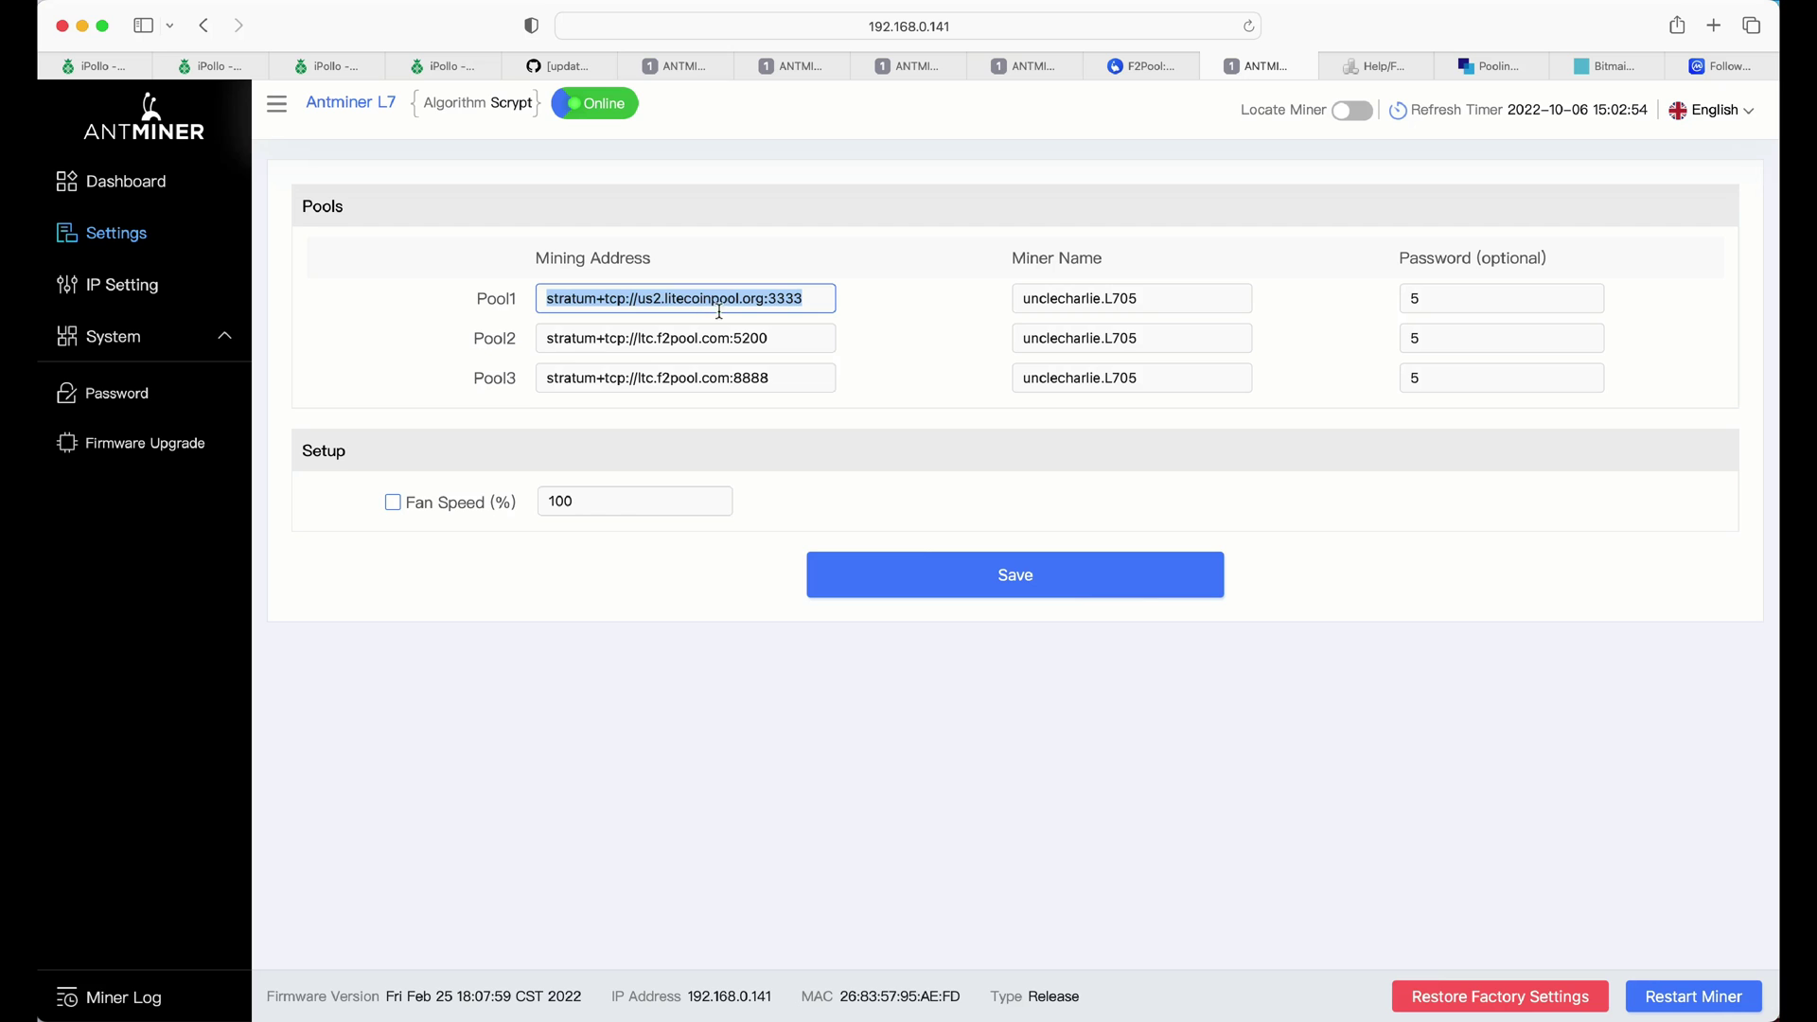
click(1383, 65)
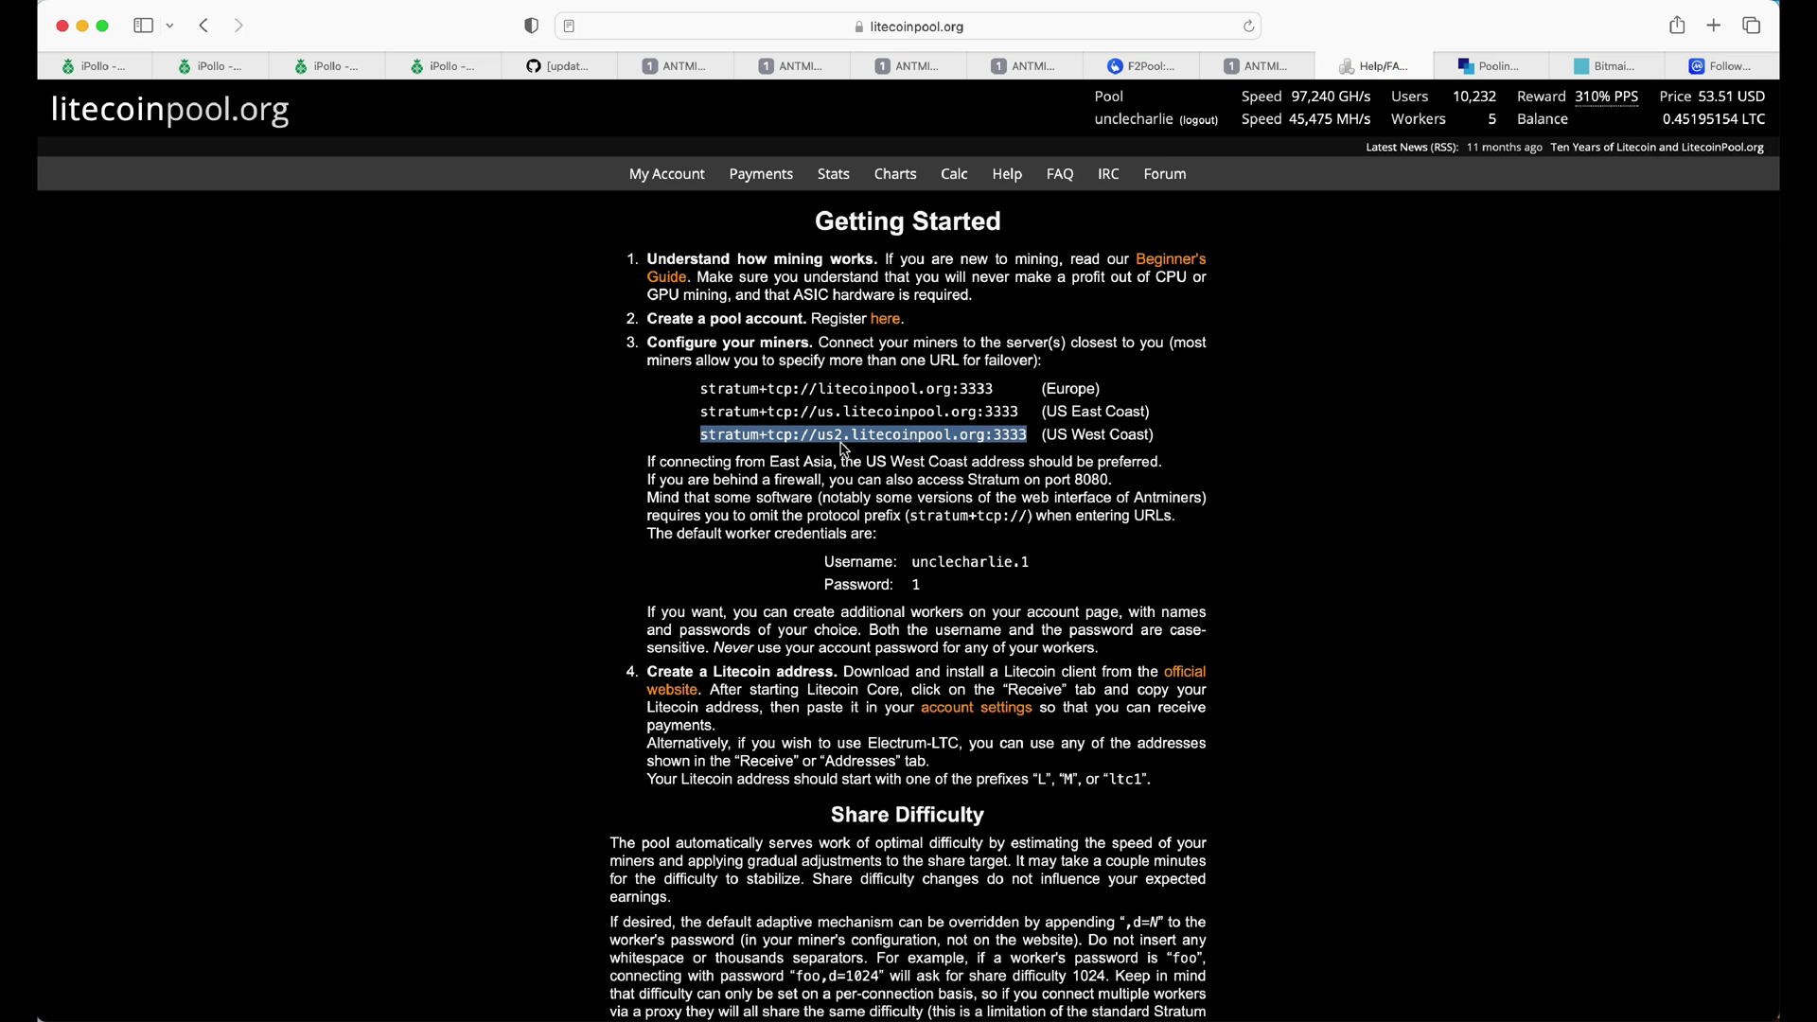
click(1257, 71)
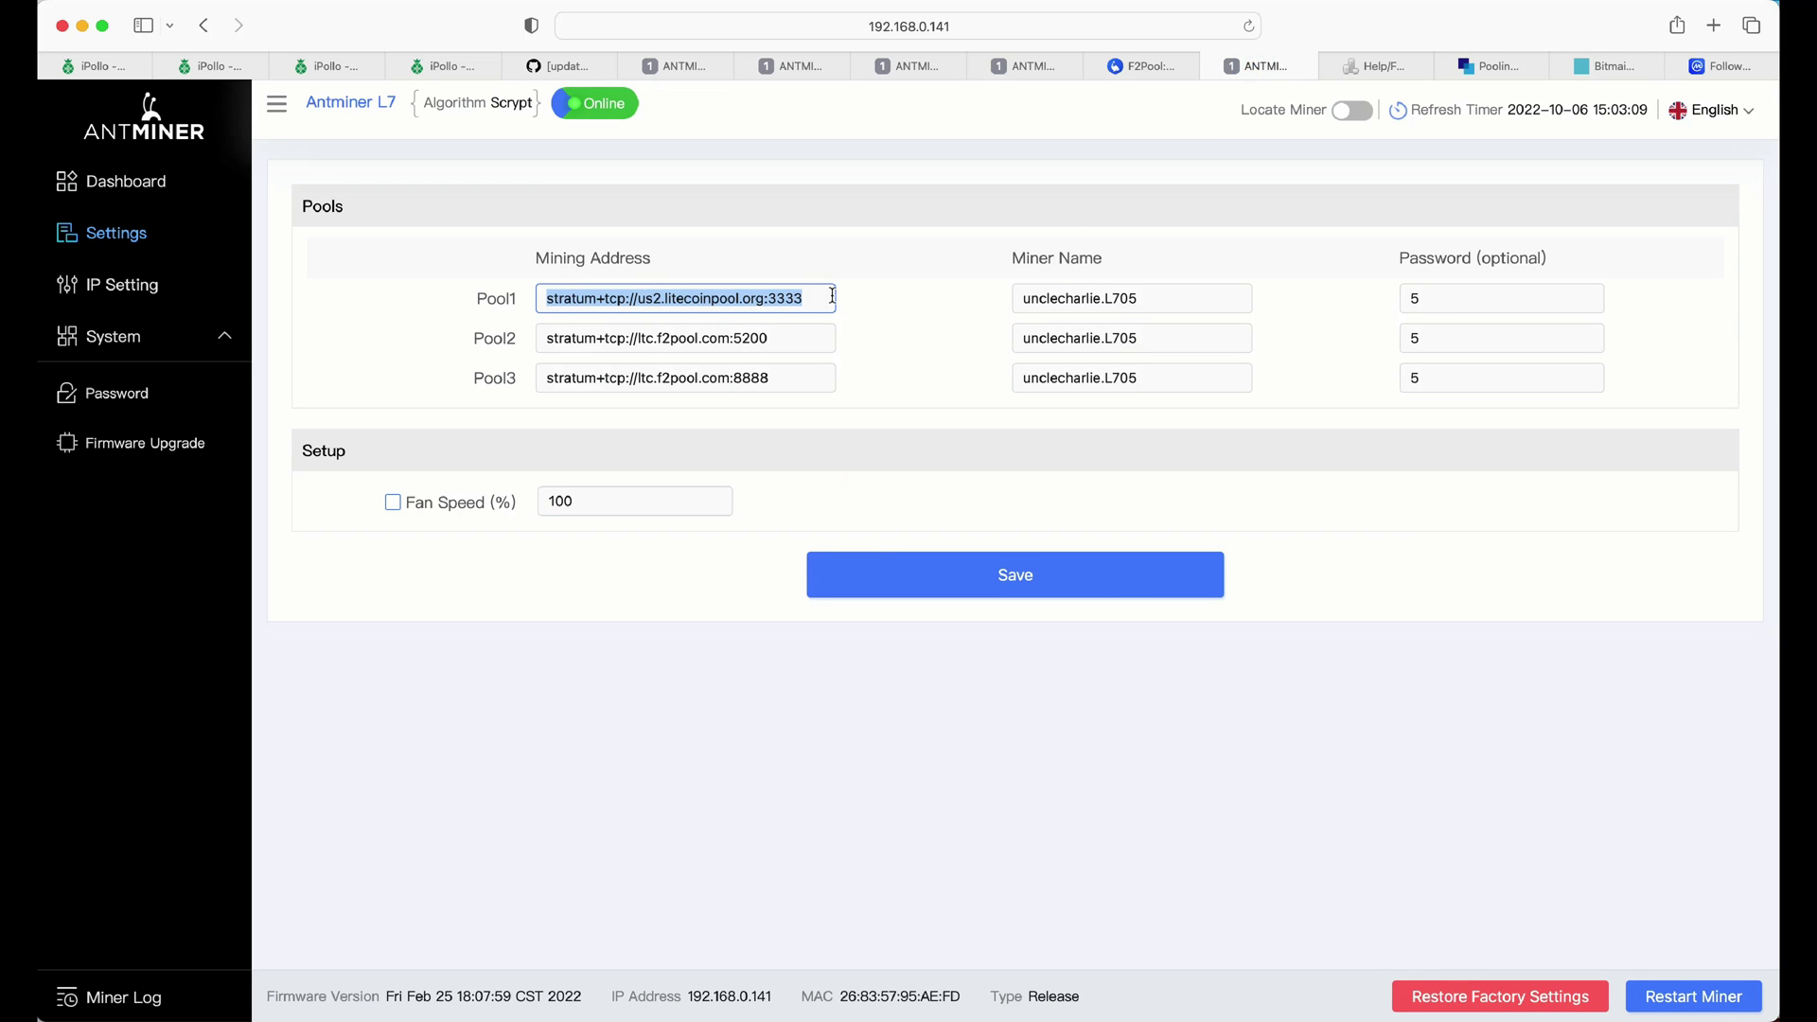
drag(1027, 300, 1102, 290)
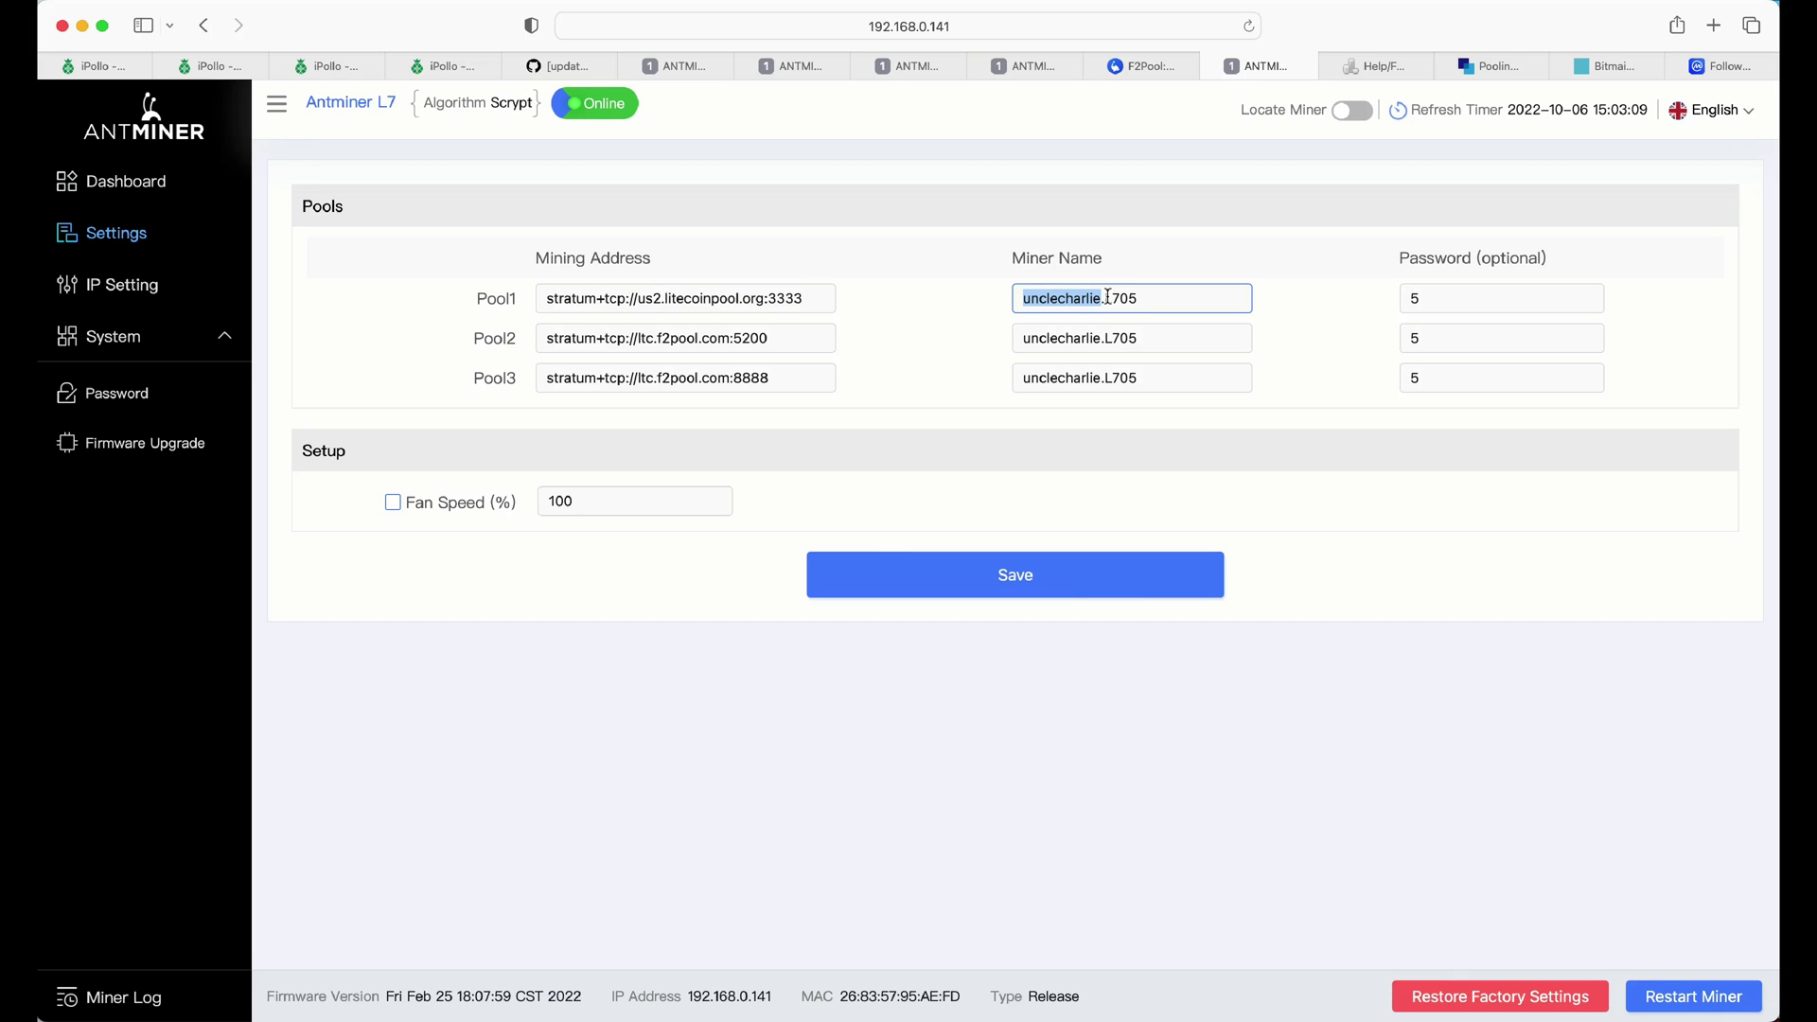
drag(1103, 297, 1149, 295)
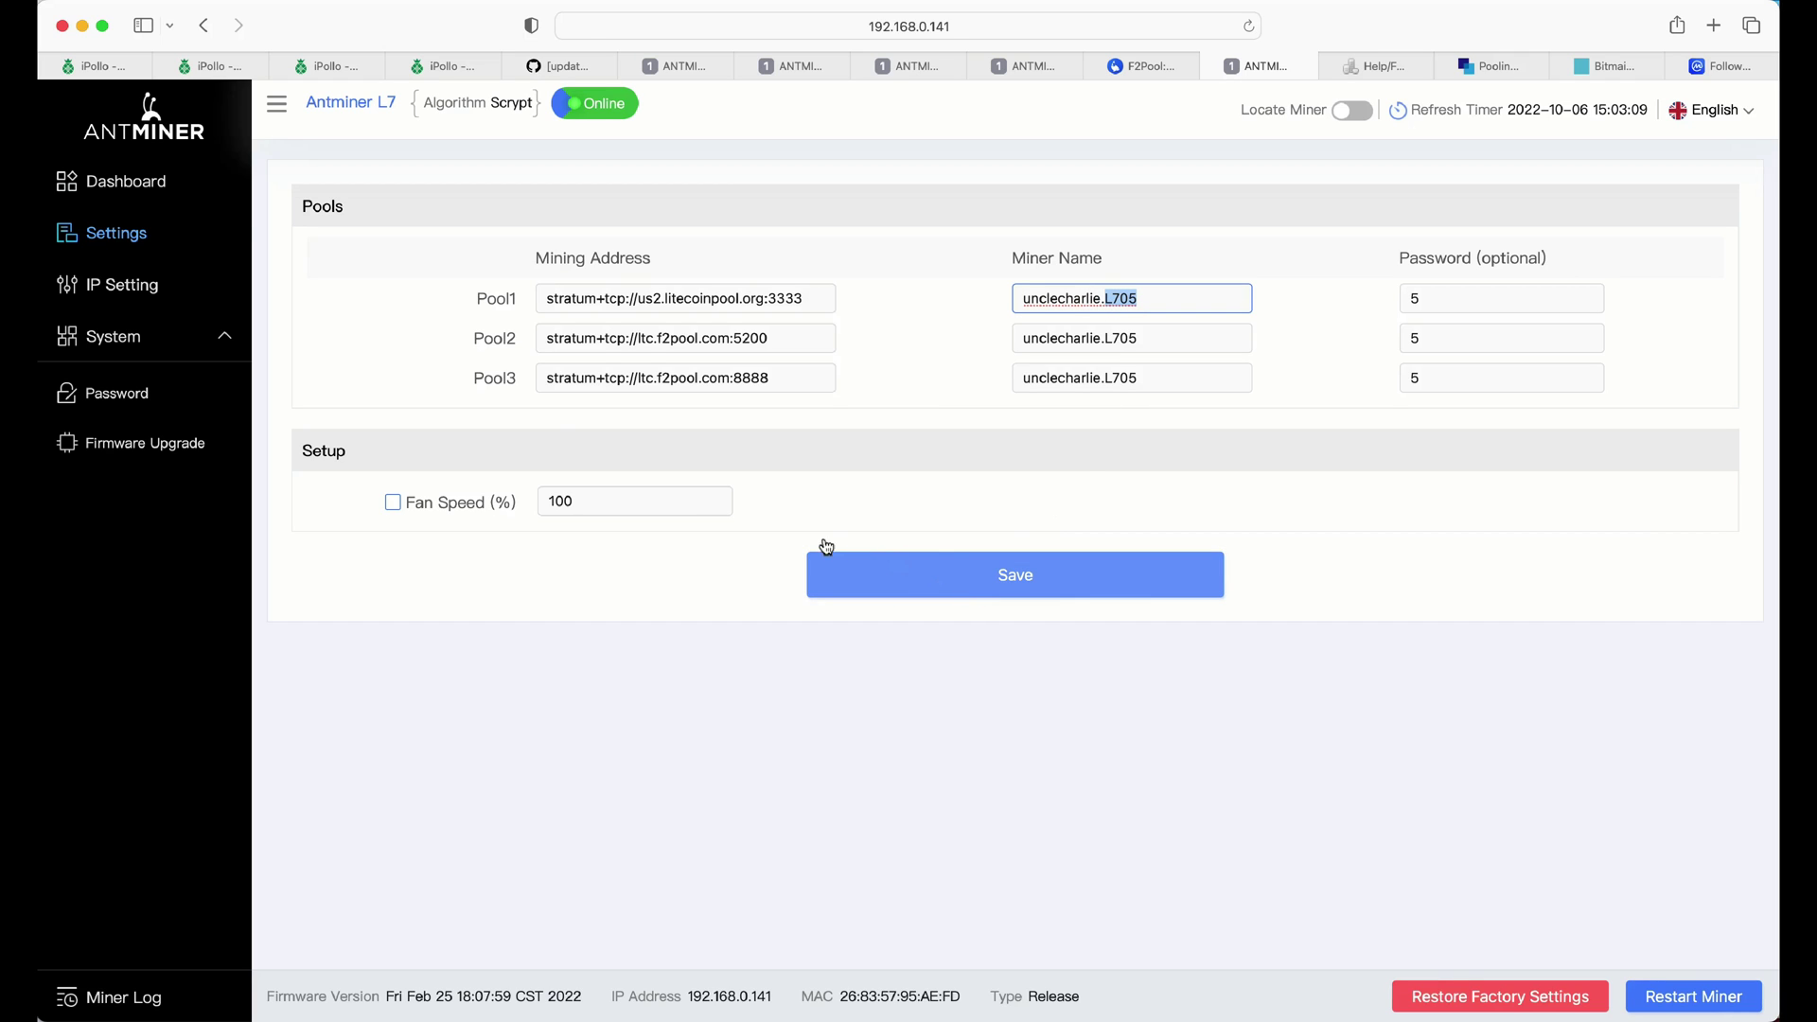
click(150, 181)
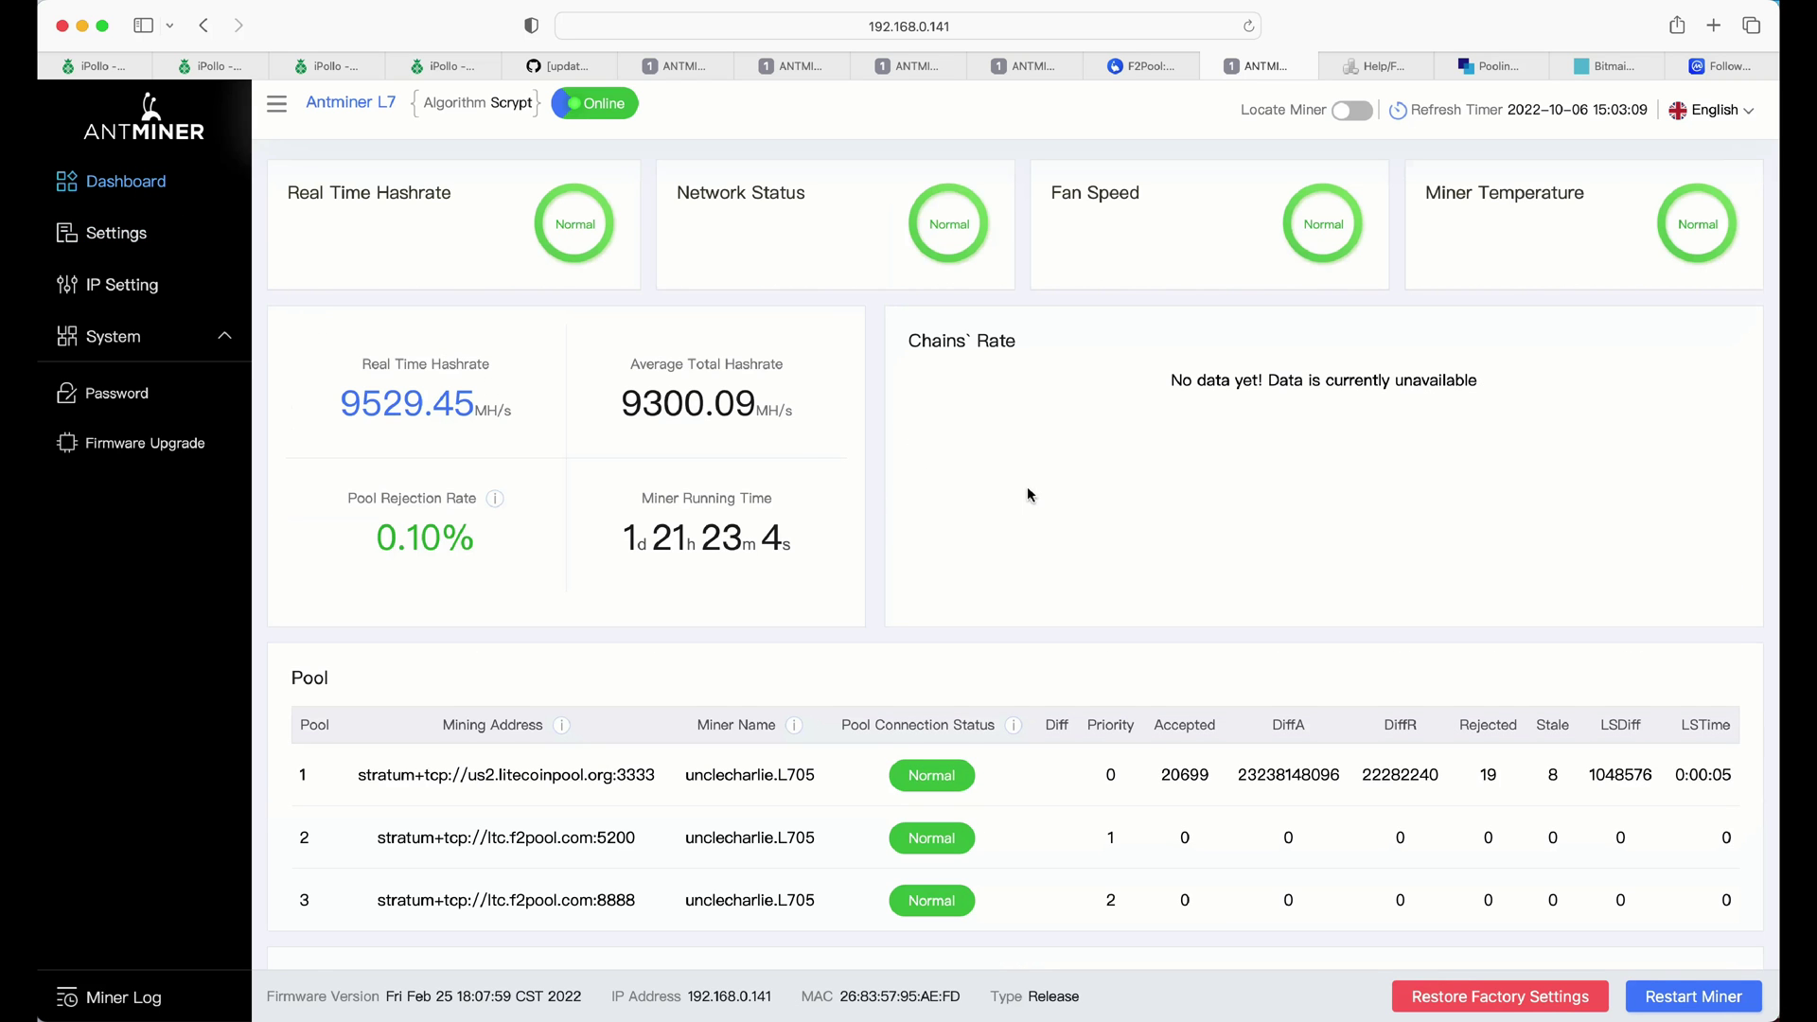
- Check the Antminer dashboard at 9663.67 MH/s with 20702 accepted shares and hash board status
scroll(1026, 486, down, 3)
scroll(1041, 473, up, 3)
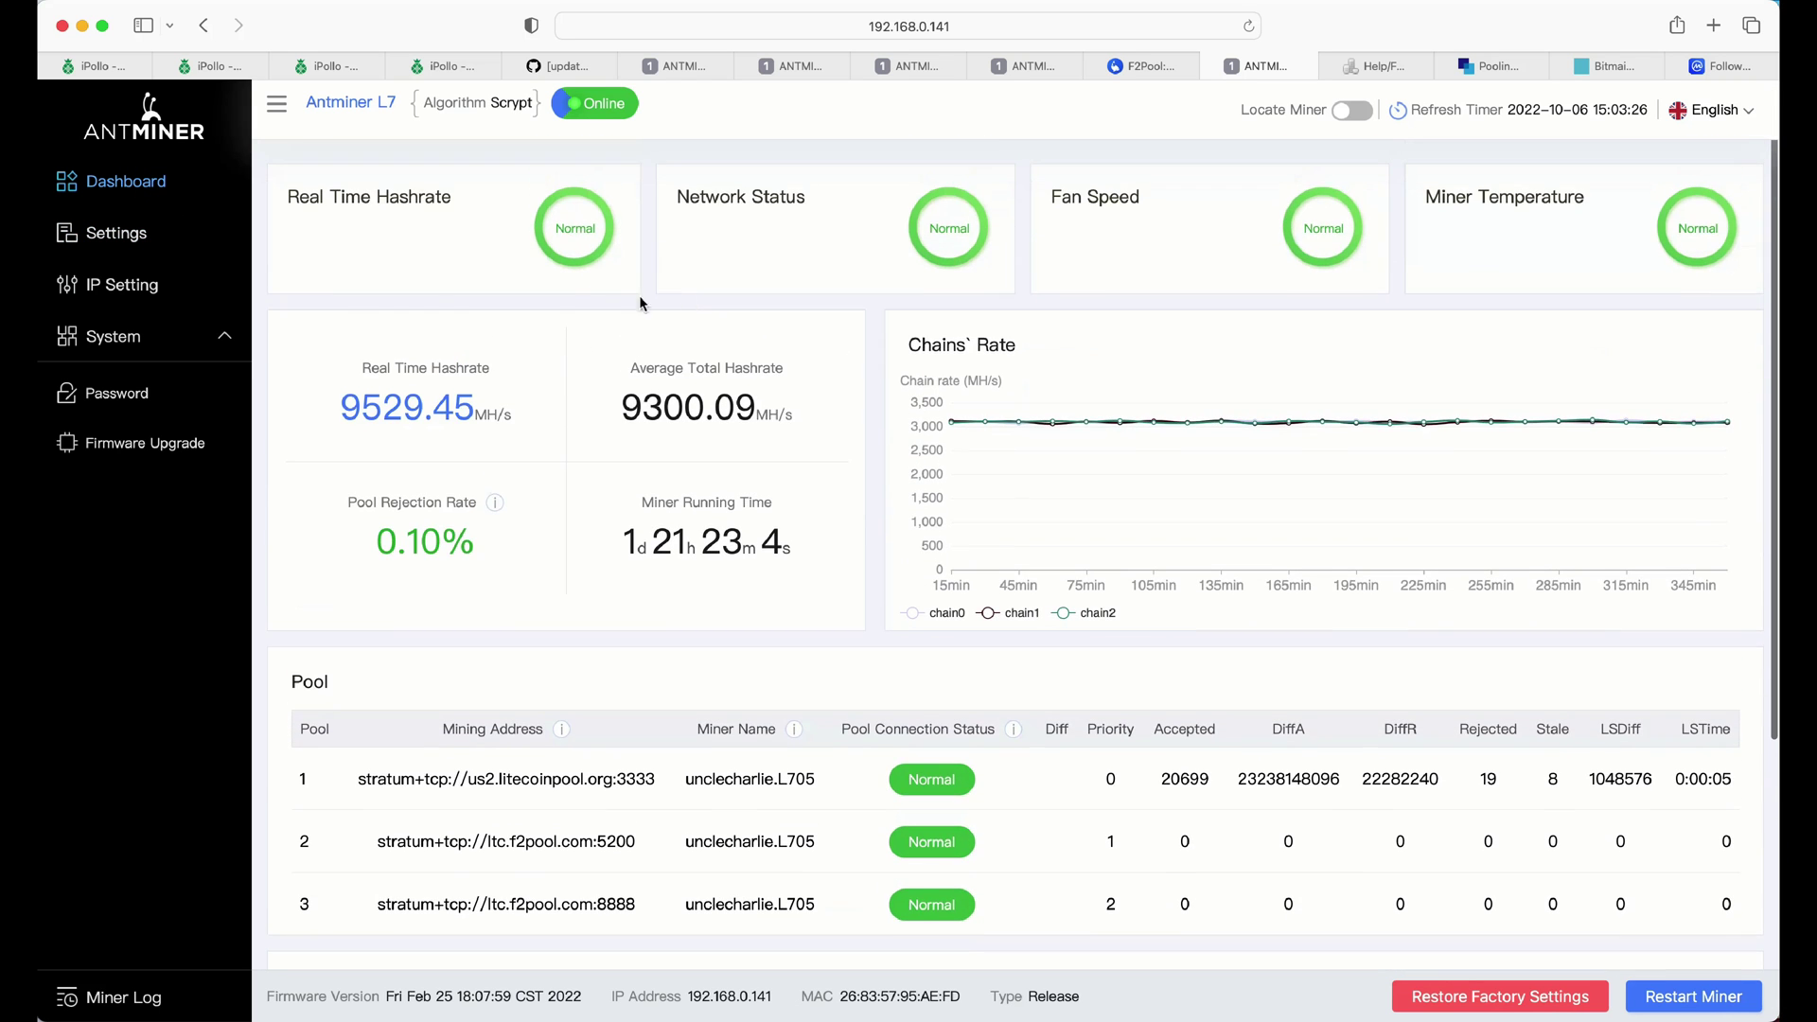
scroll(1183, 492, down, 1)
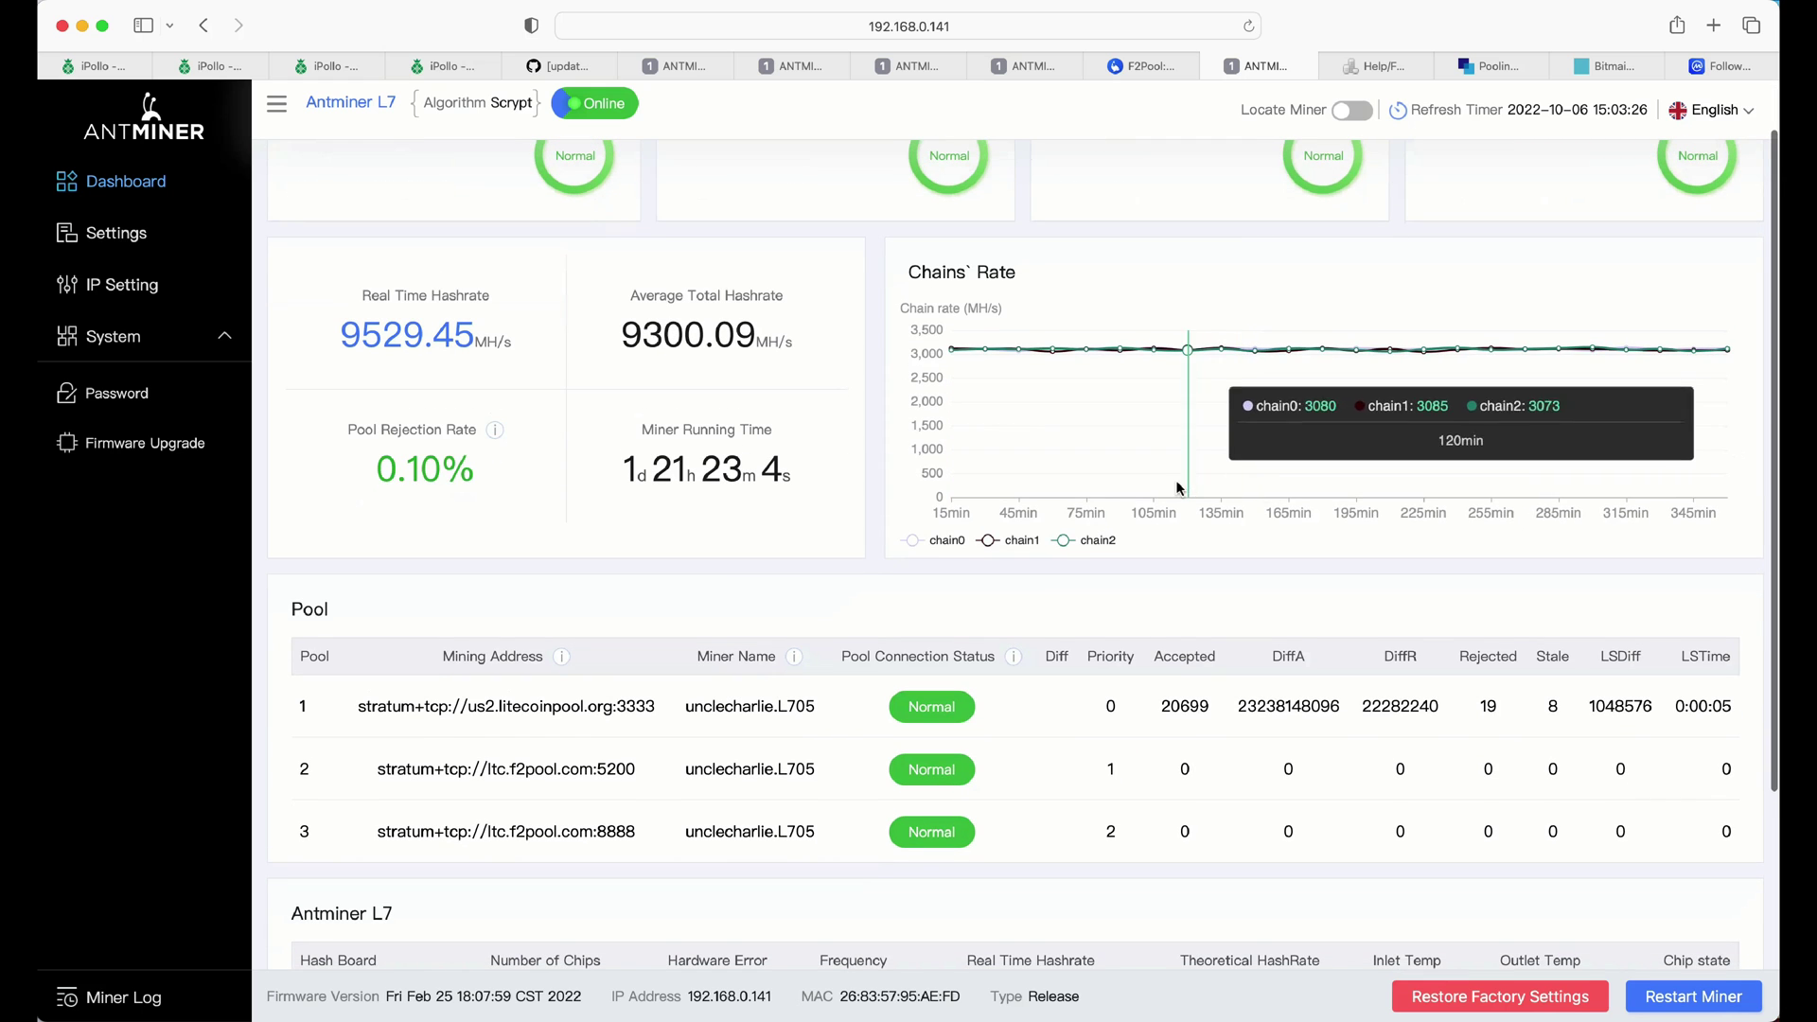
scroll(1040, 641, down, 3)
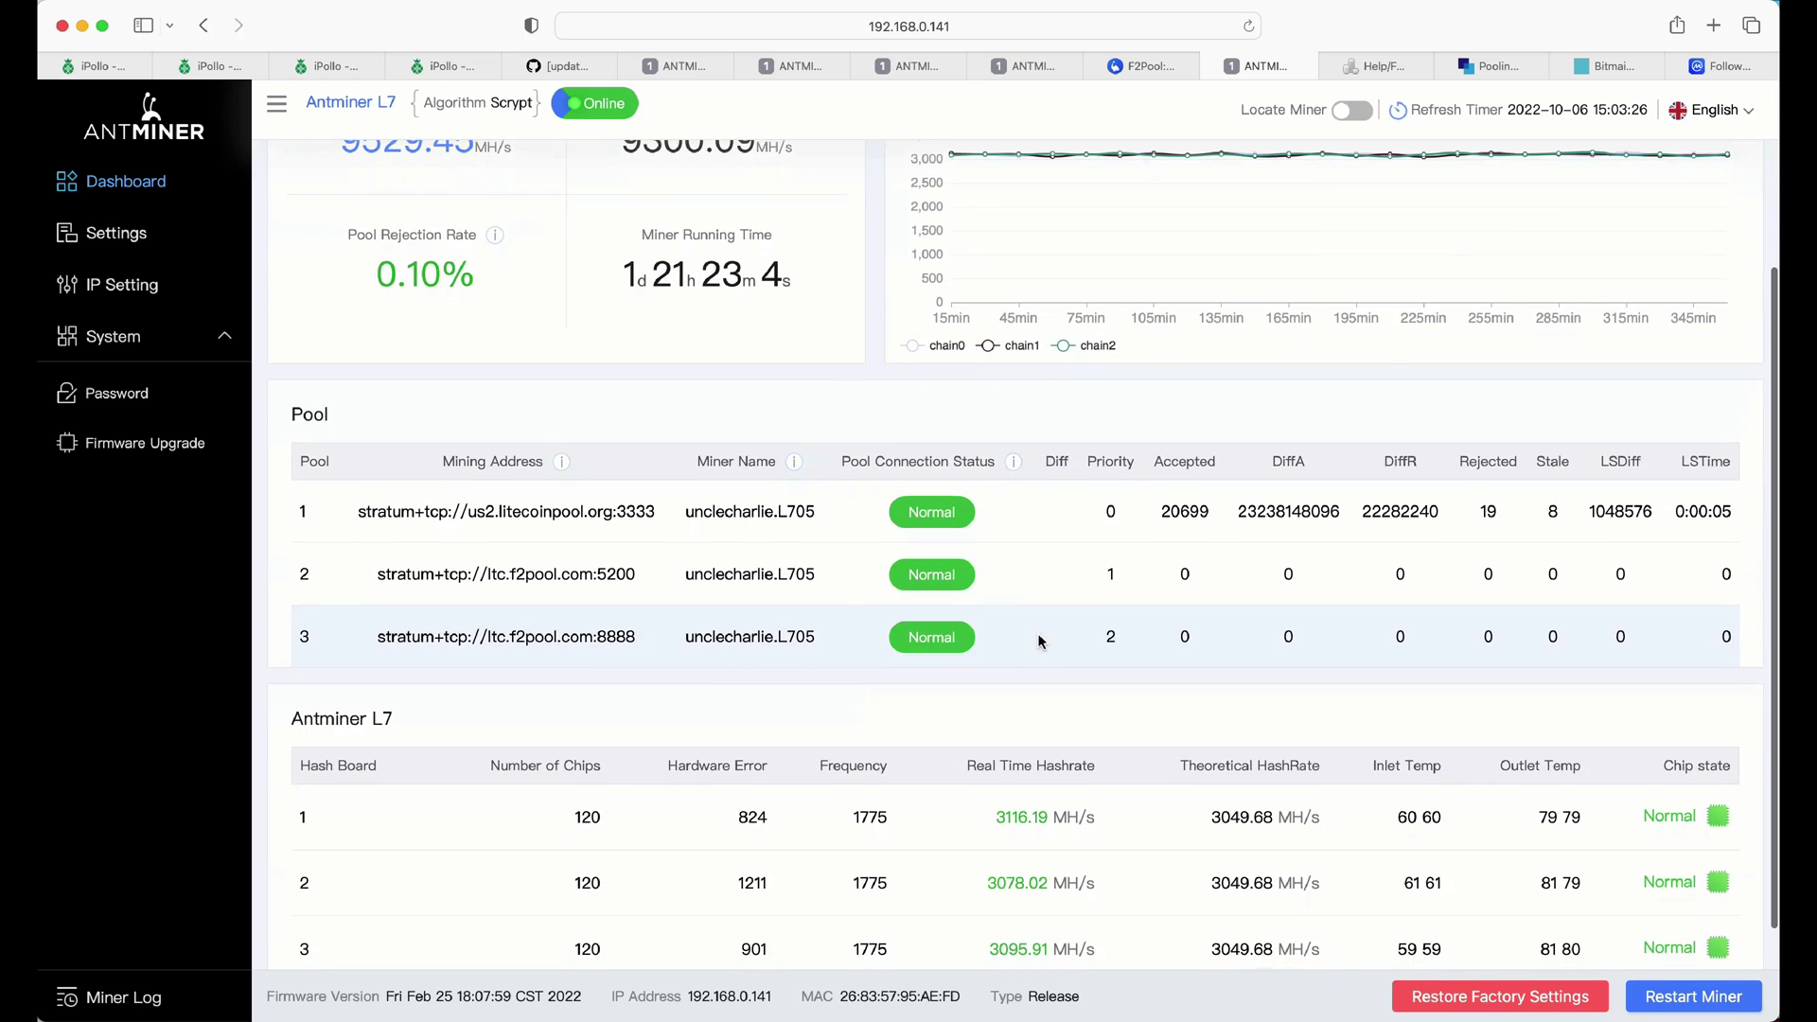
scroll(1040, 642, up, 2)
scroll(1039, 641, up, 3)
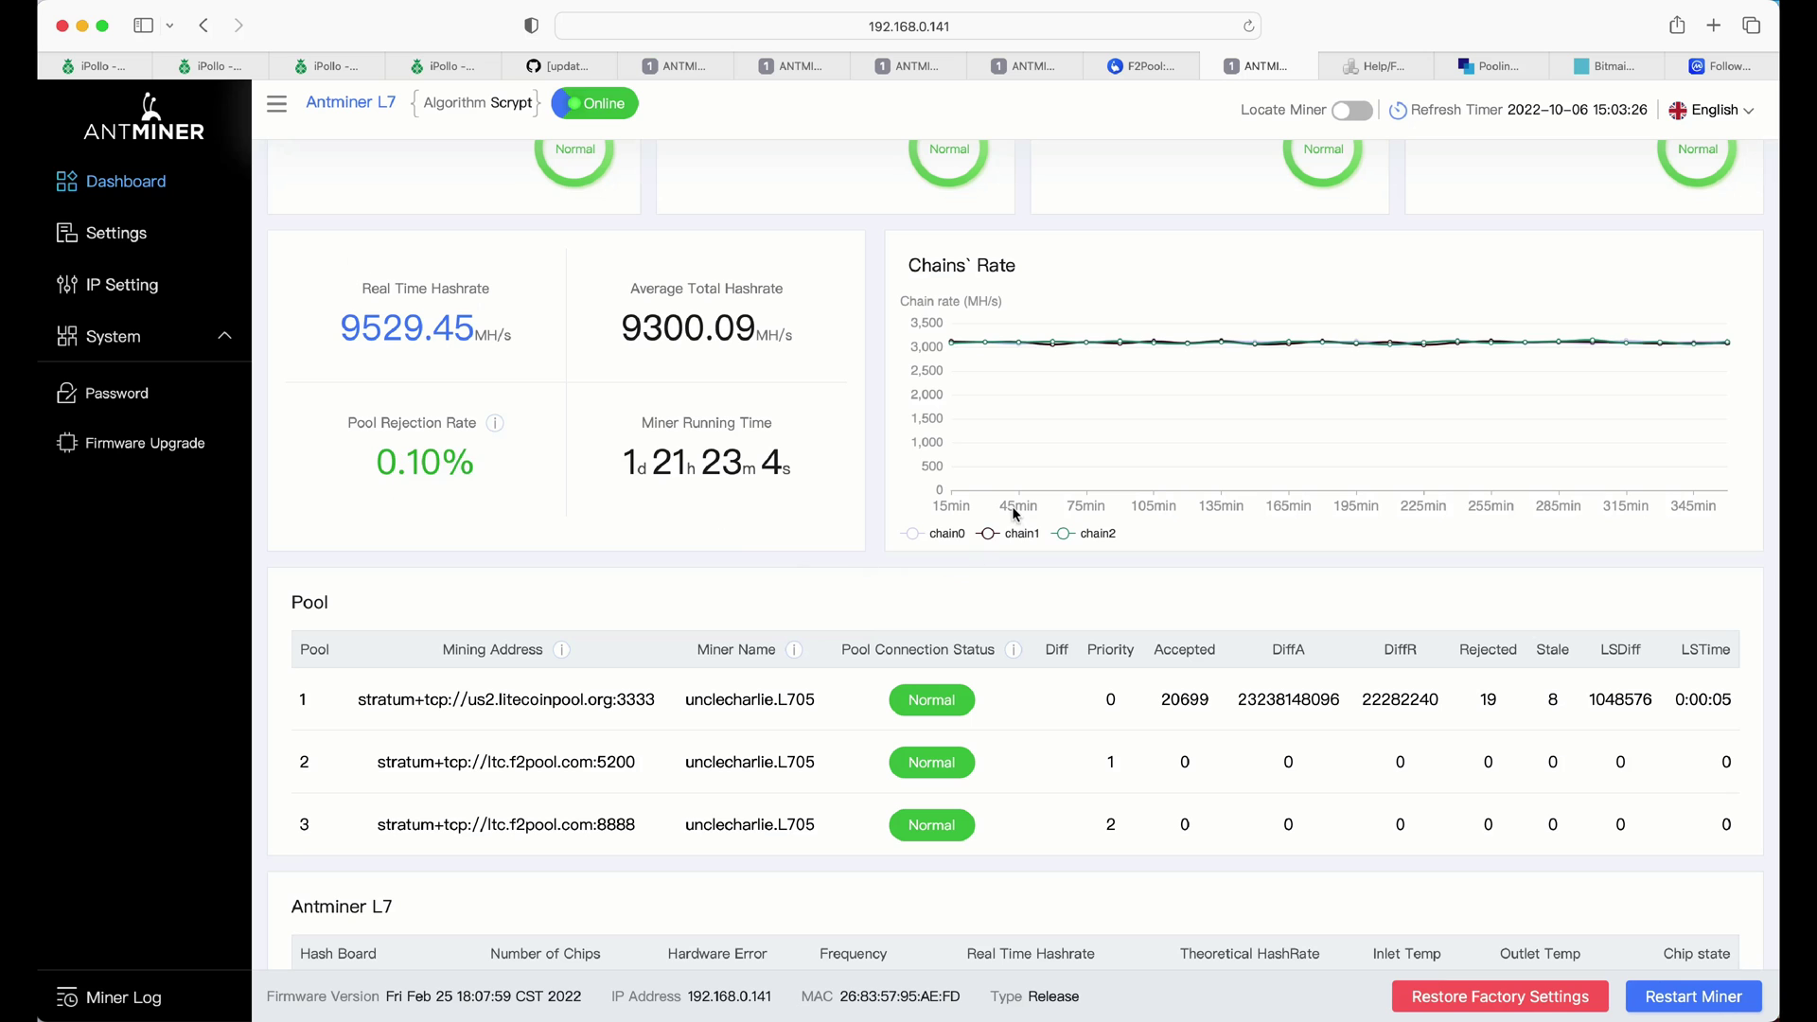
click(1382, 66)
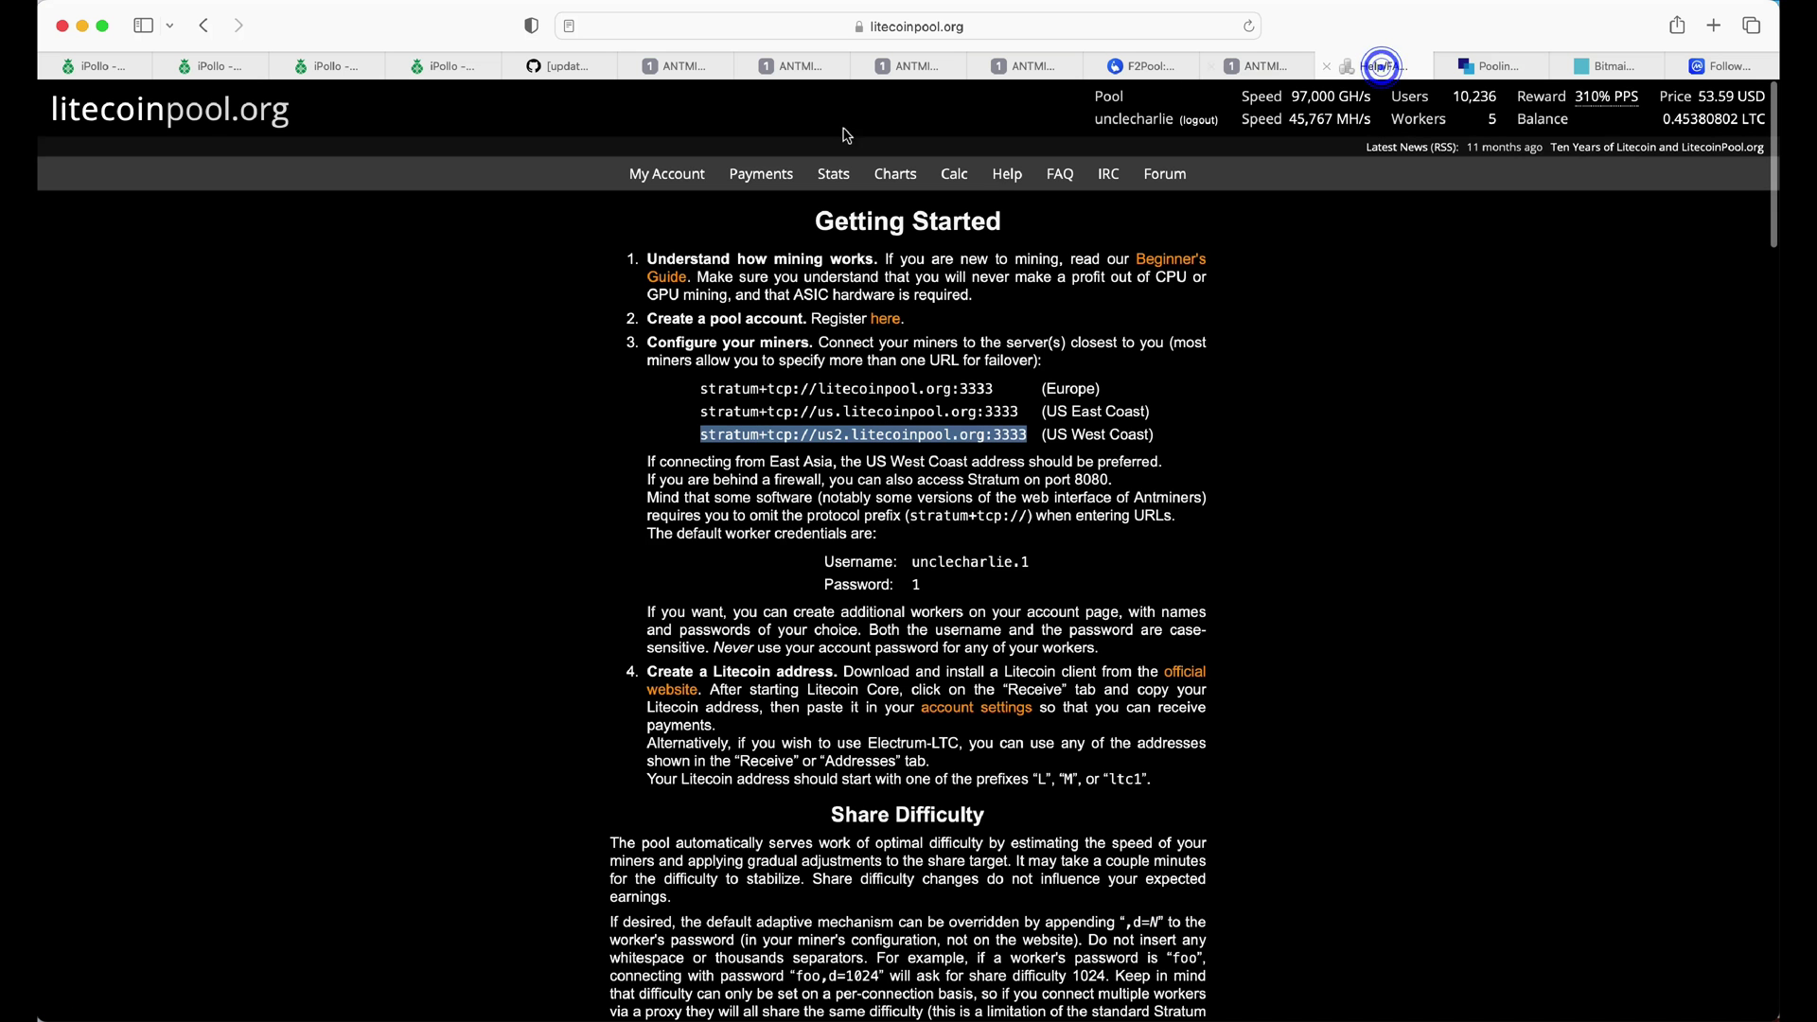
- Inspect the L705 worker's speed and shares on the account page, then reopen the Getting Started help
click(668, 174)
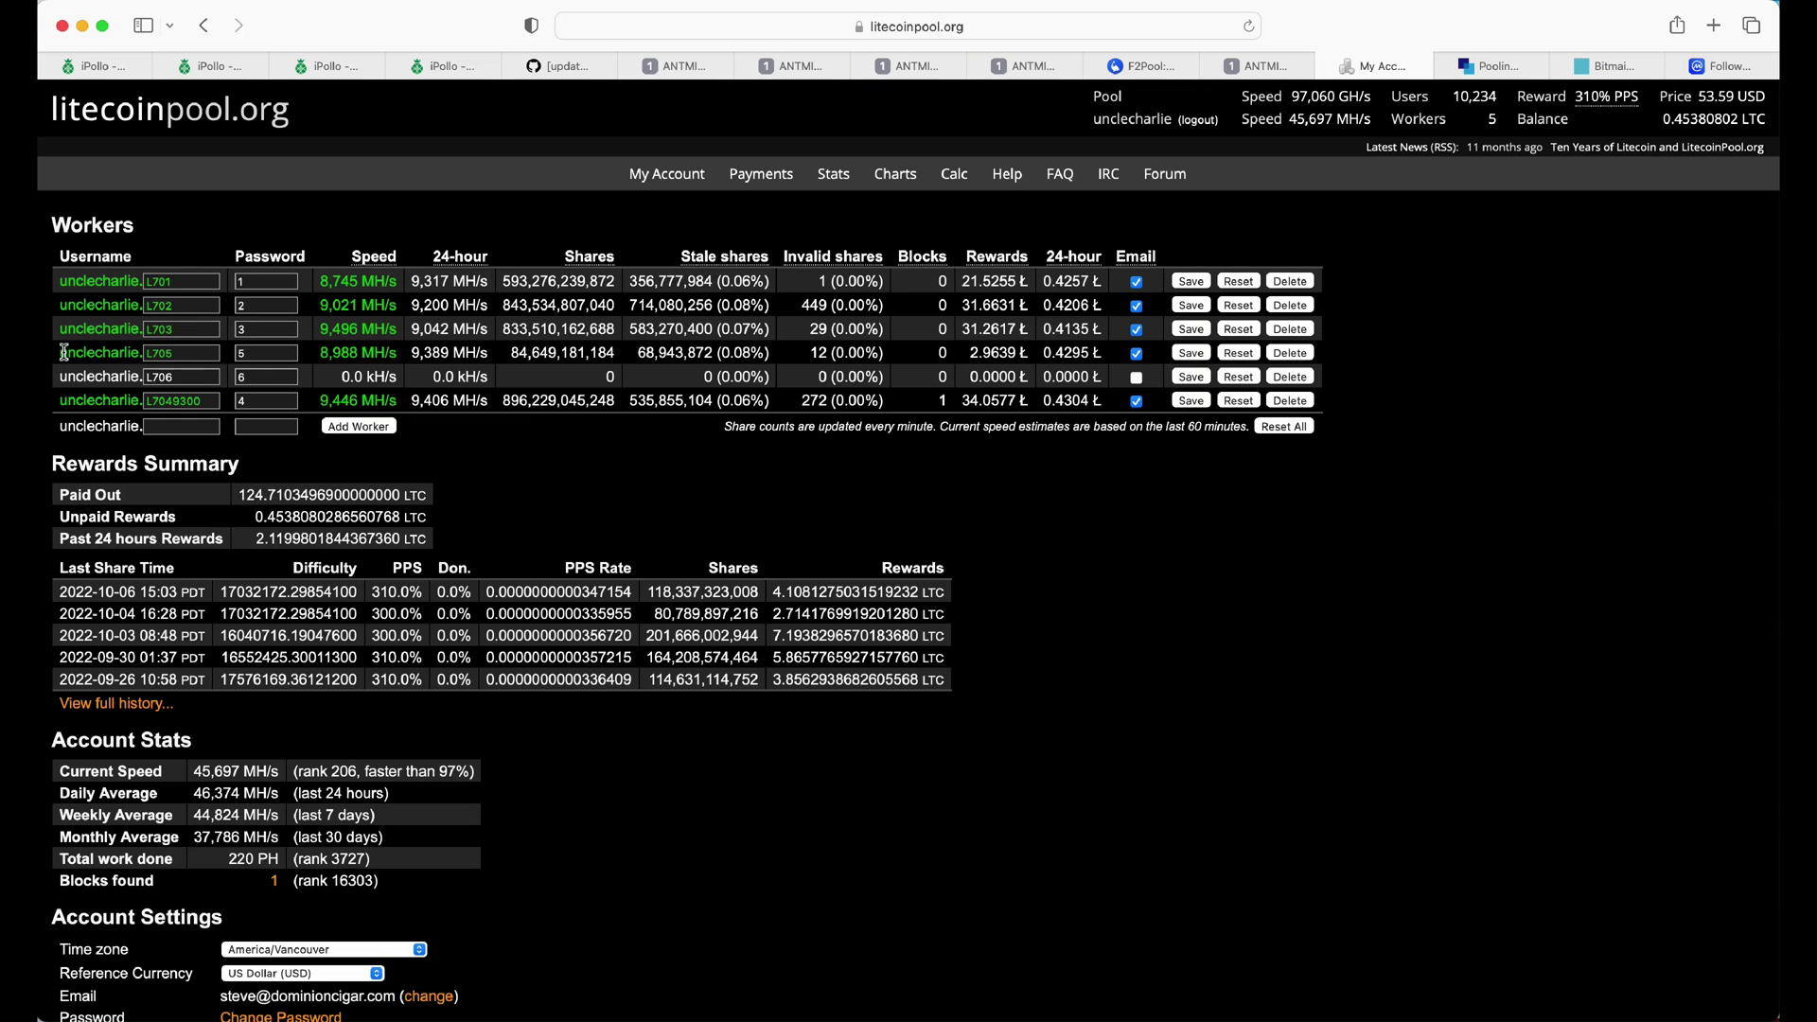
drag(64, 352, 172, 352)
drag(319, 352, 558, 351)
double_click(519, 352)
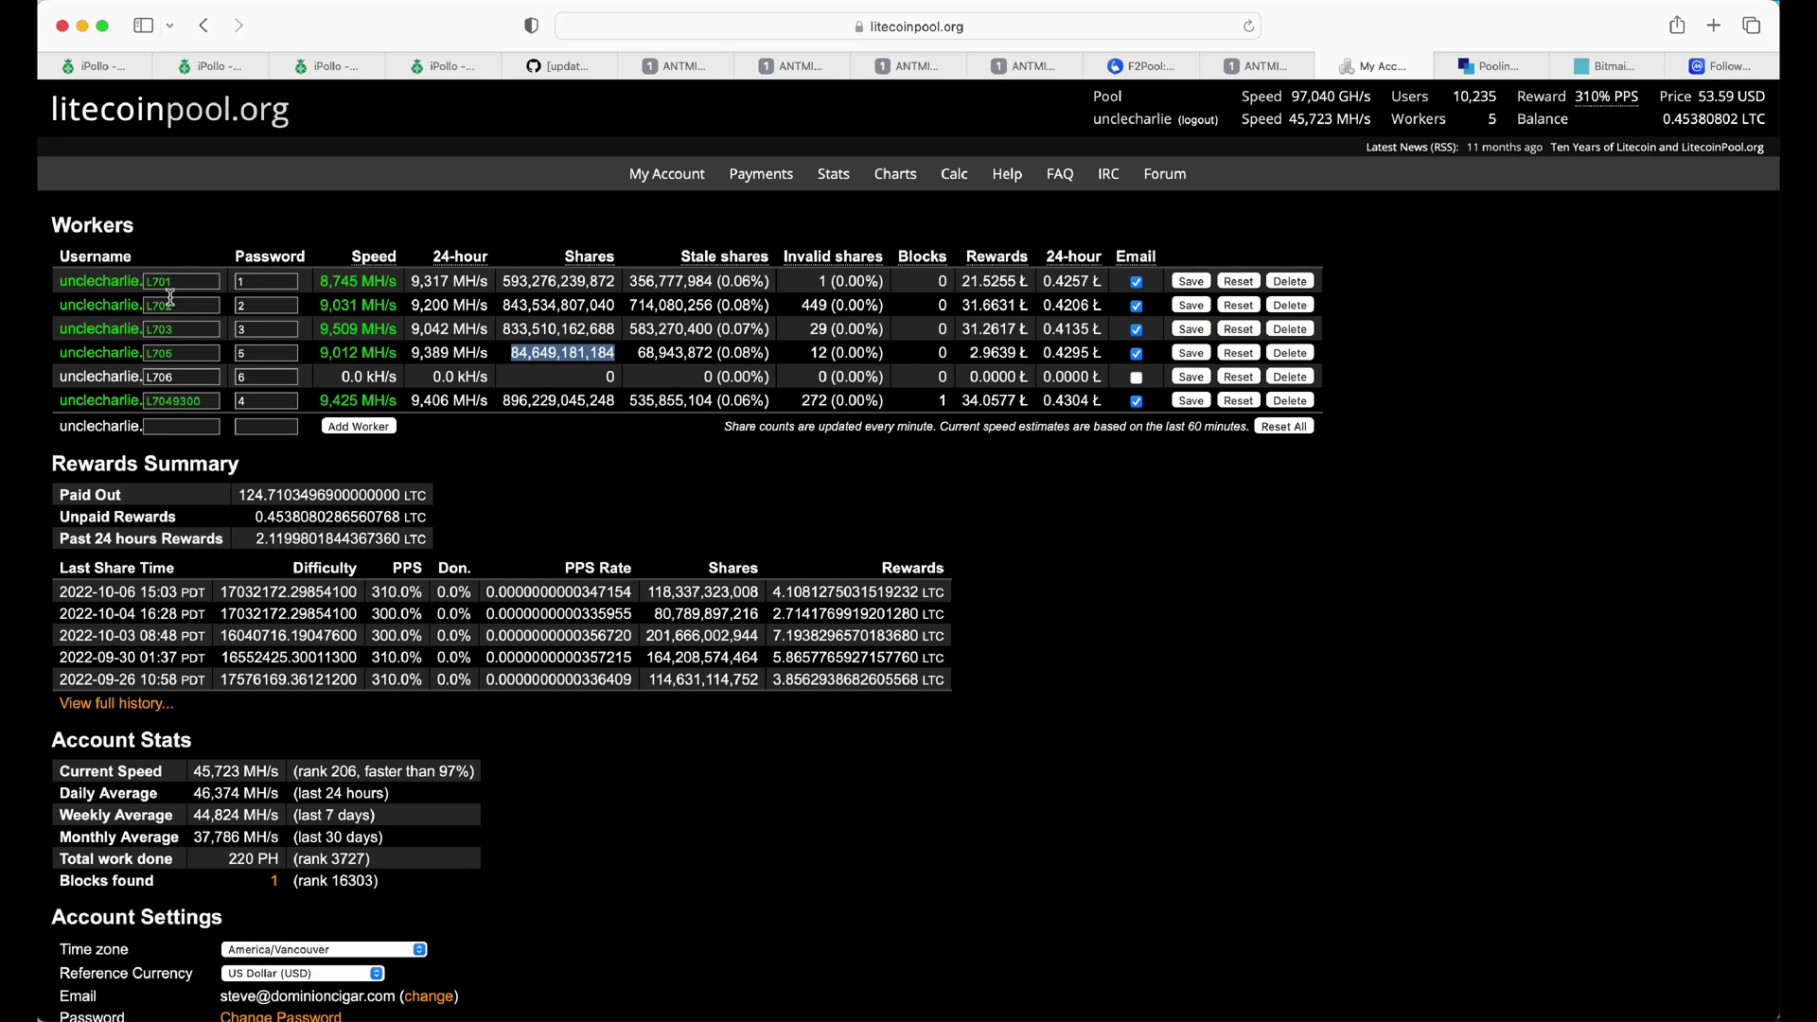
click(166, 427)
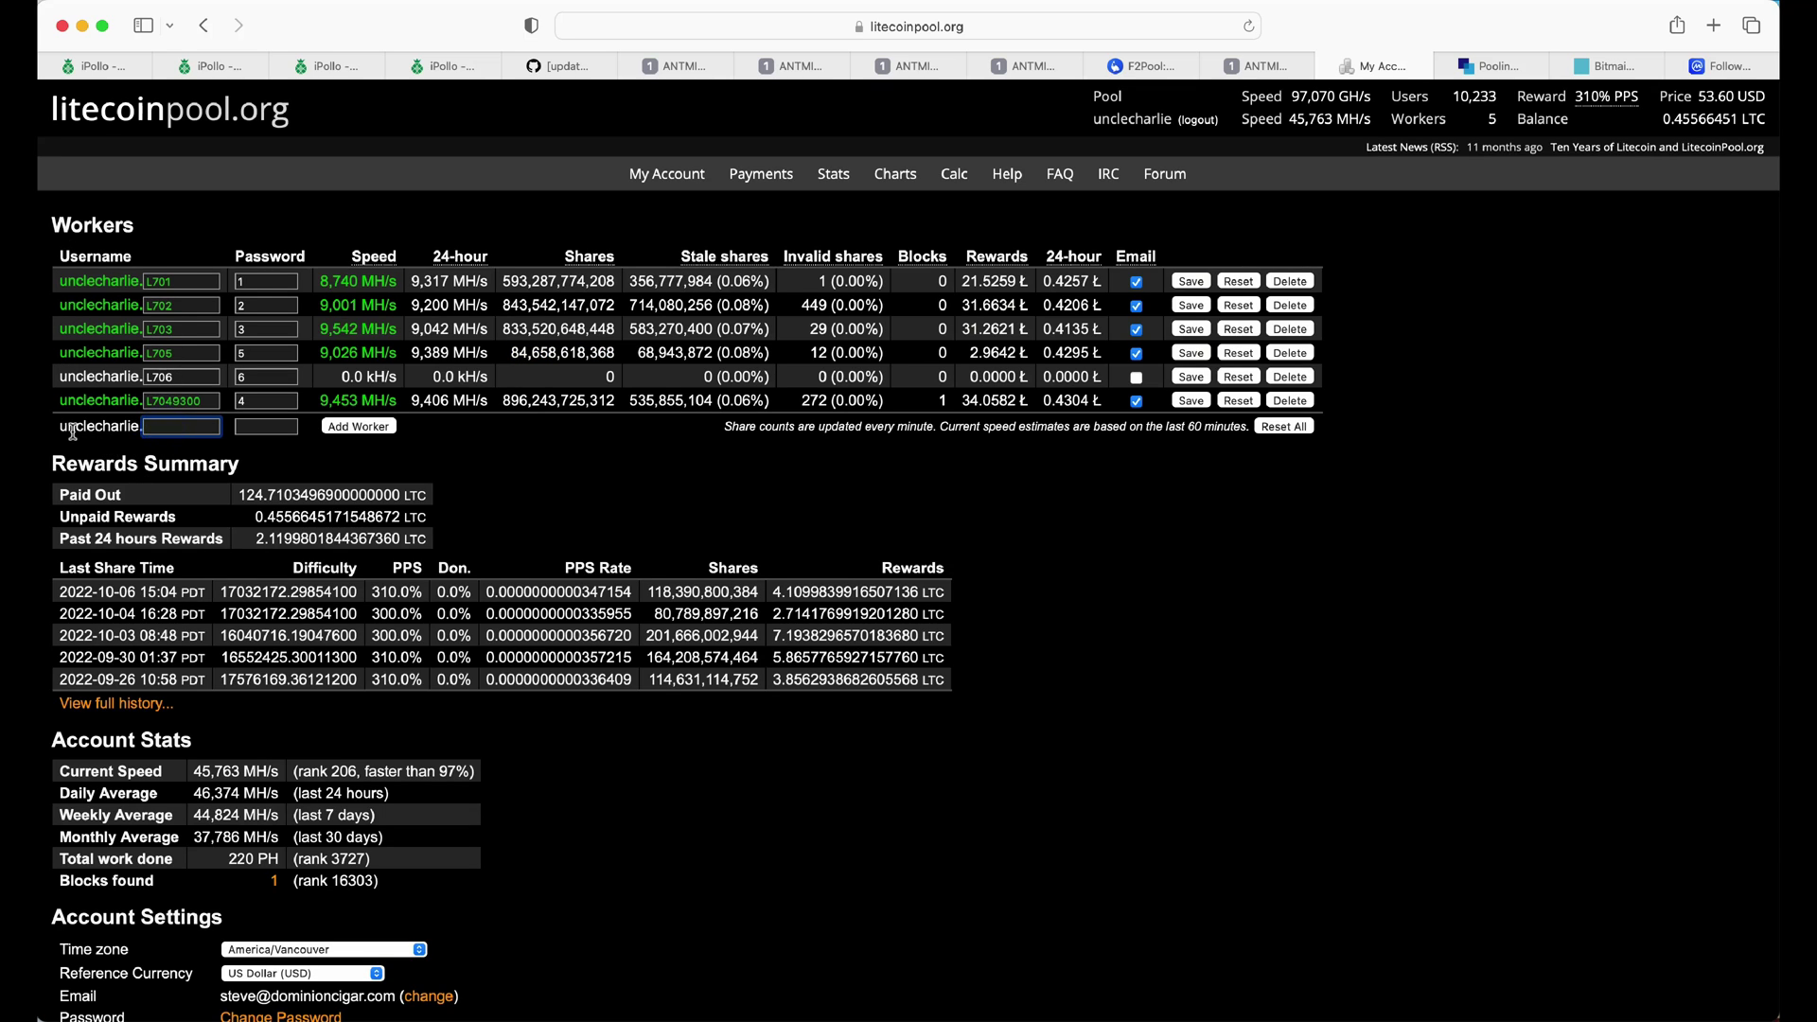
click(167, 428)
click(1002, 176)
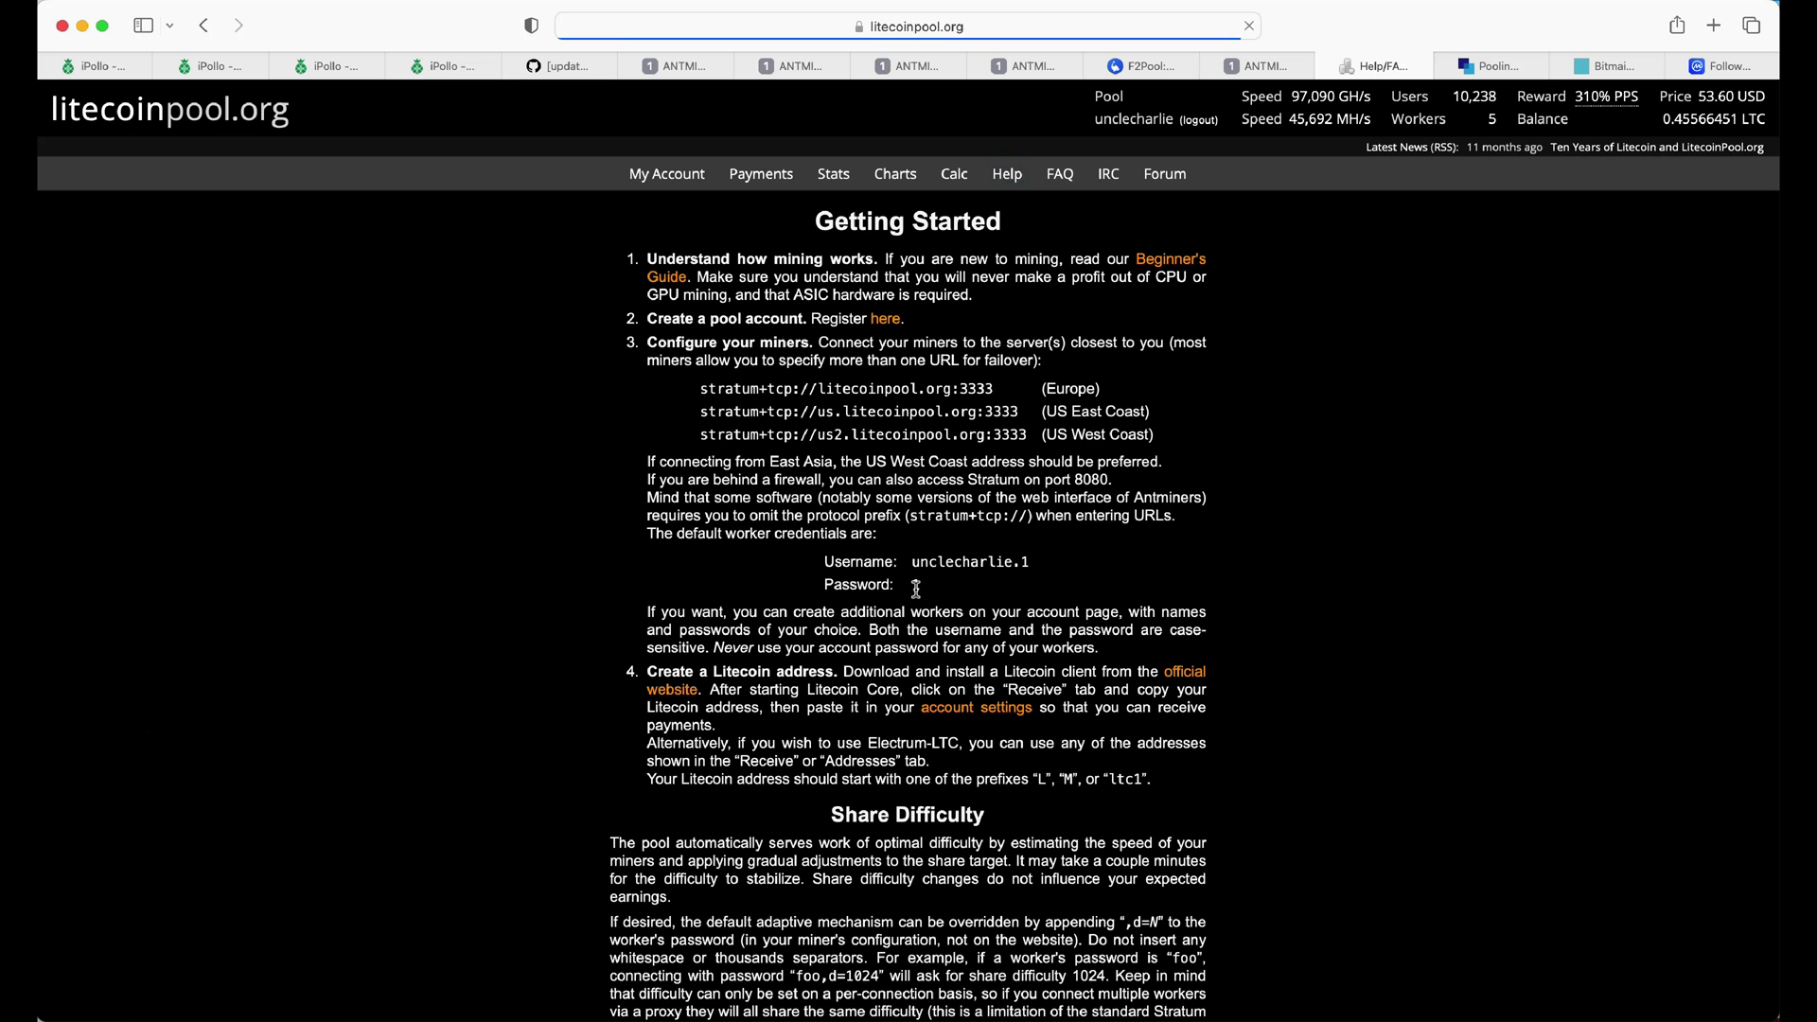
- Add worker L707 with its own password in the My Account worker list
drag(918, 566, 1002, 557)
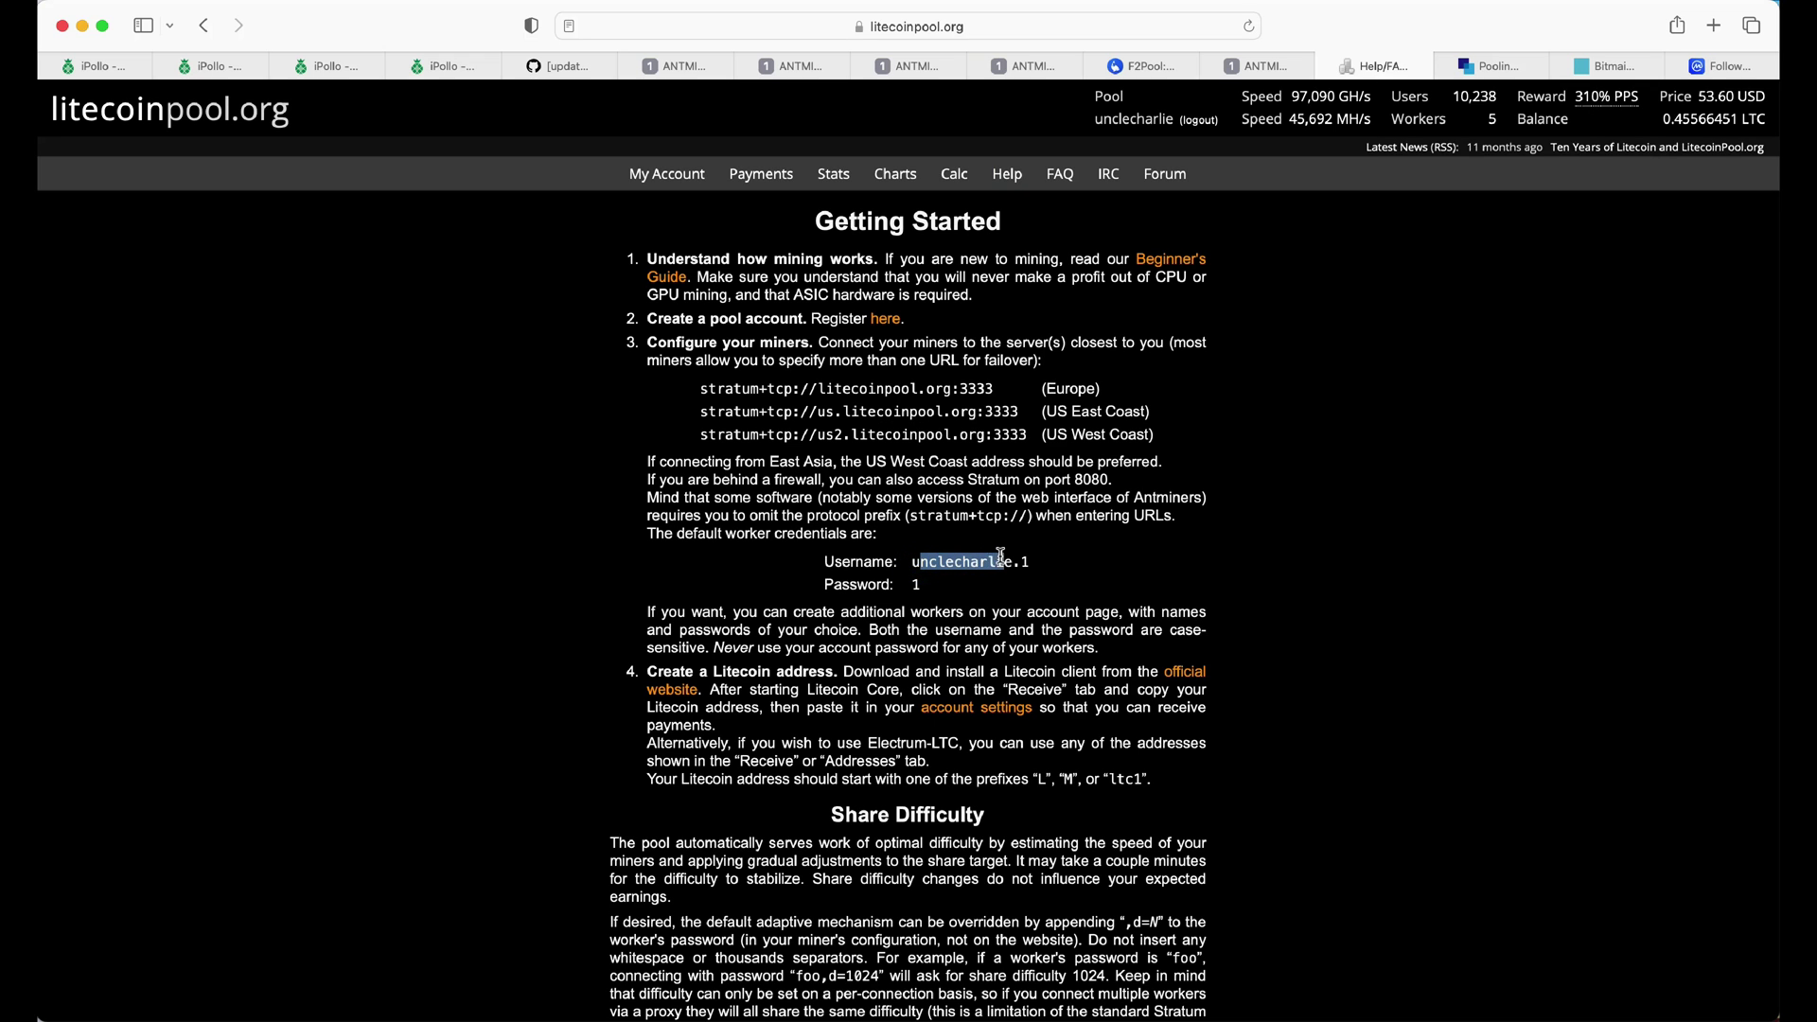
click(664, 178)
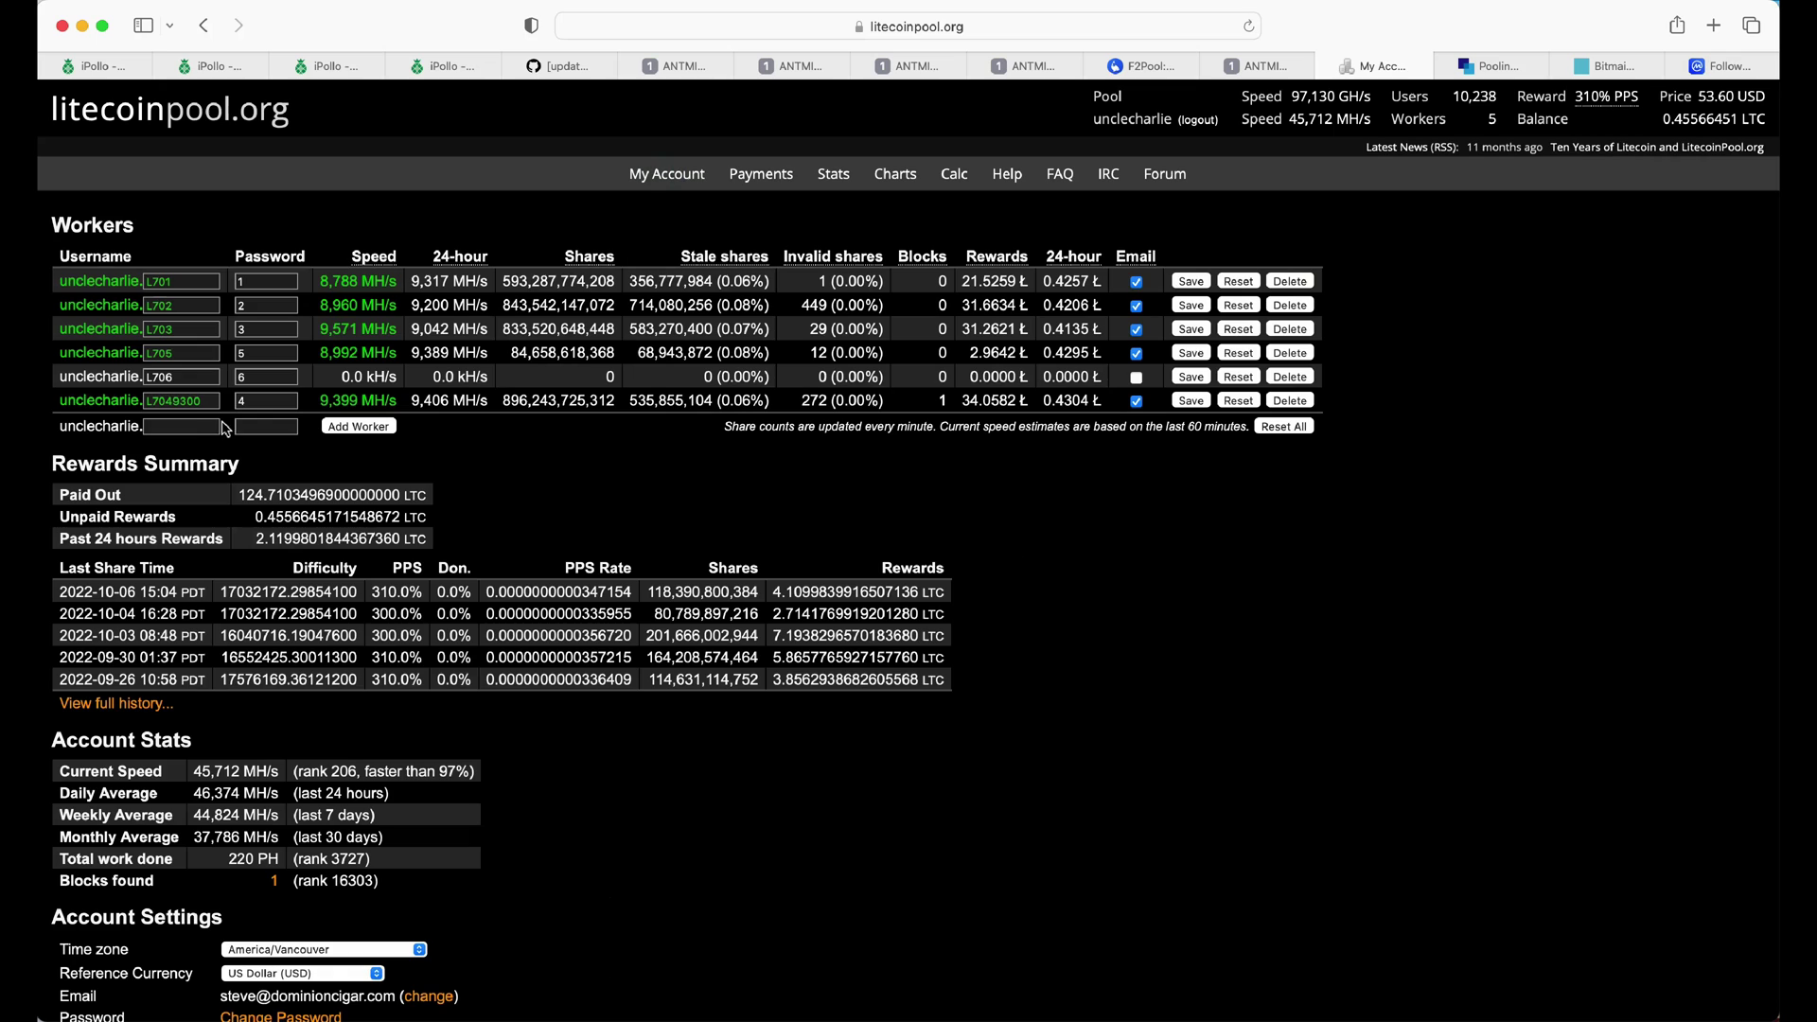
click(176, 428)
text(L7)
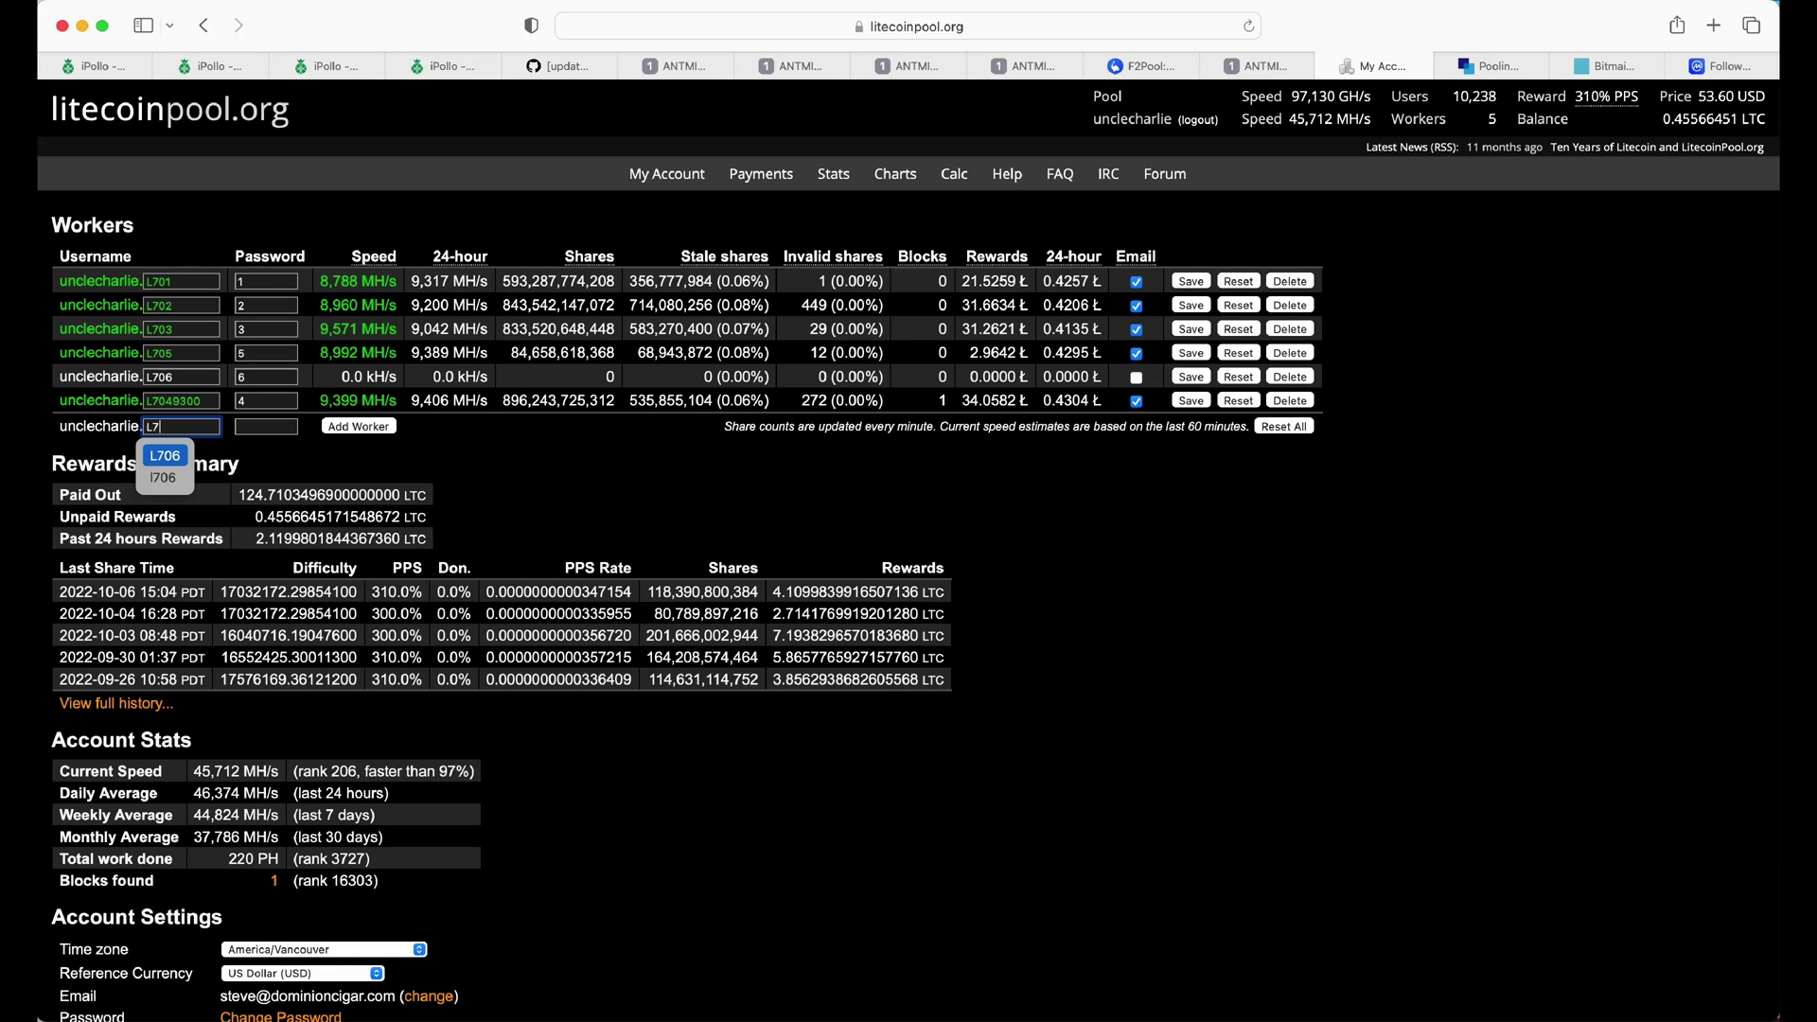
text(0)
text(7)
key(Tab)
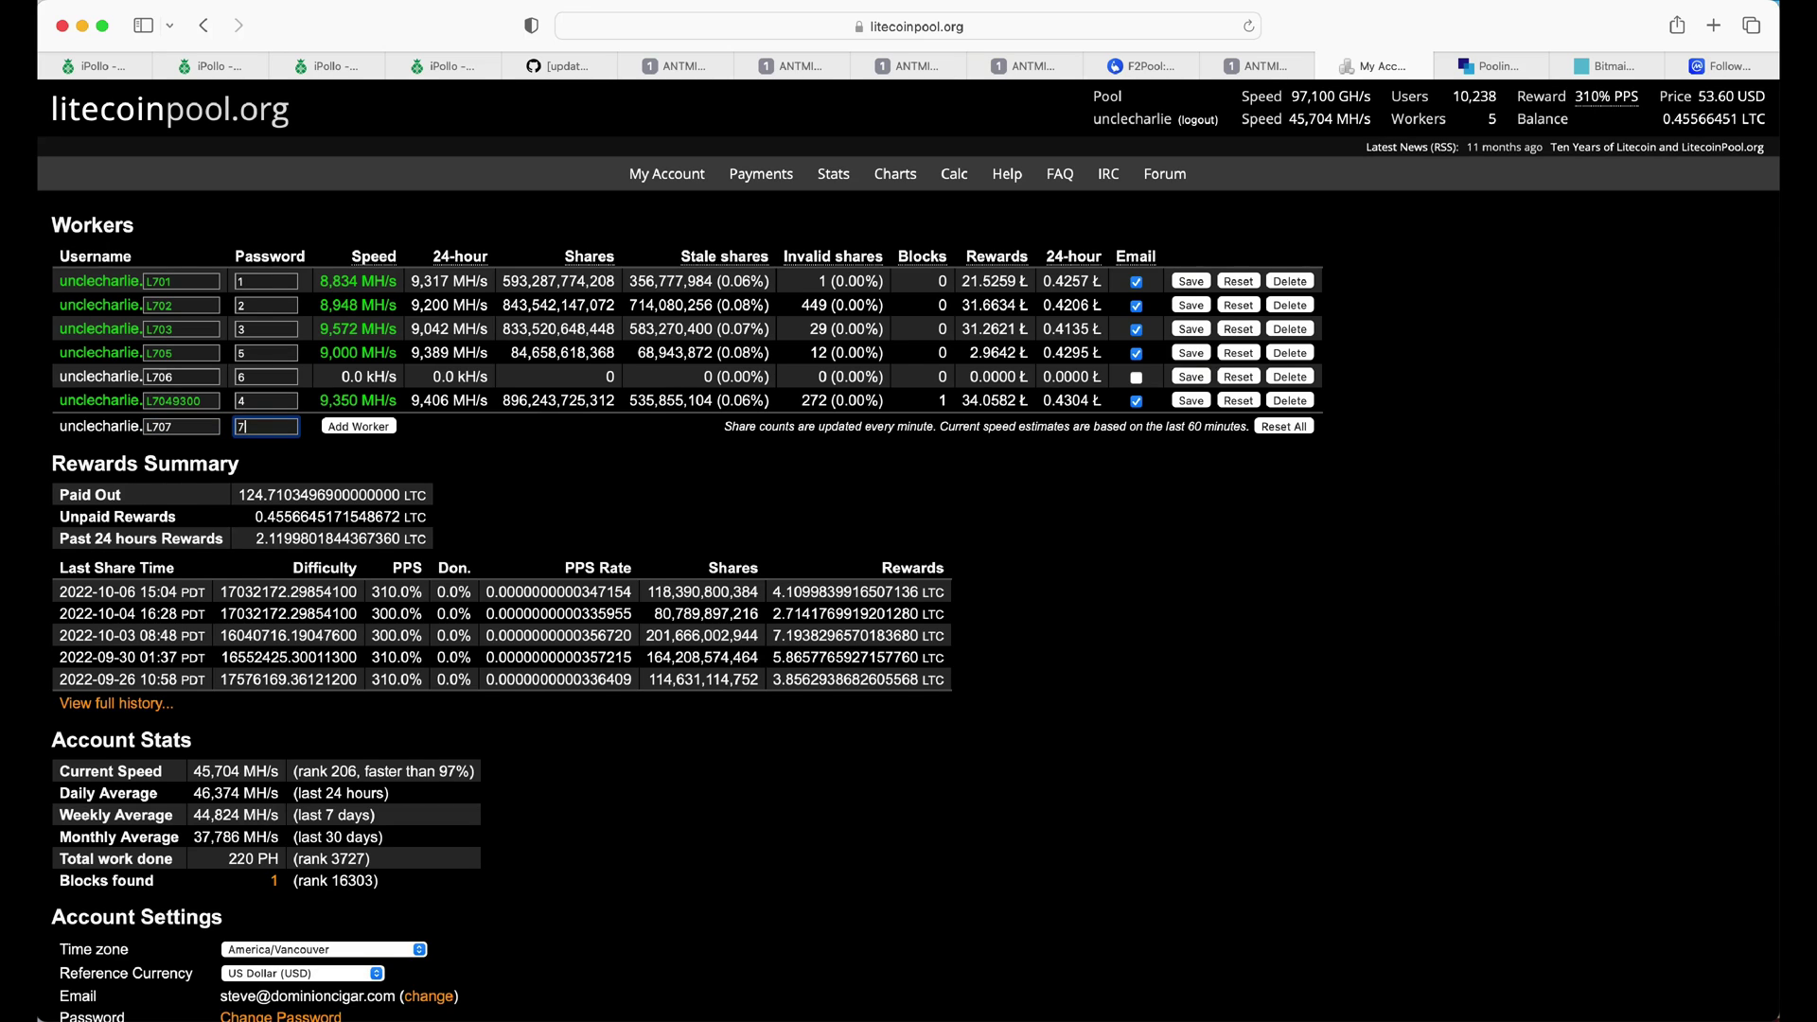
click(360, 428)
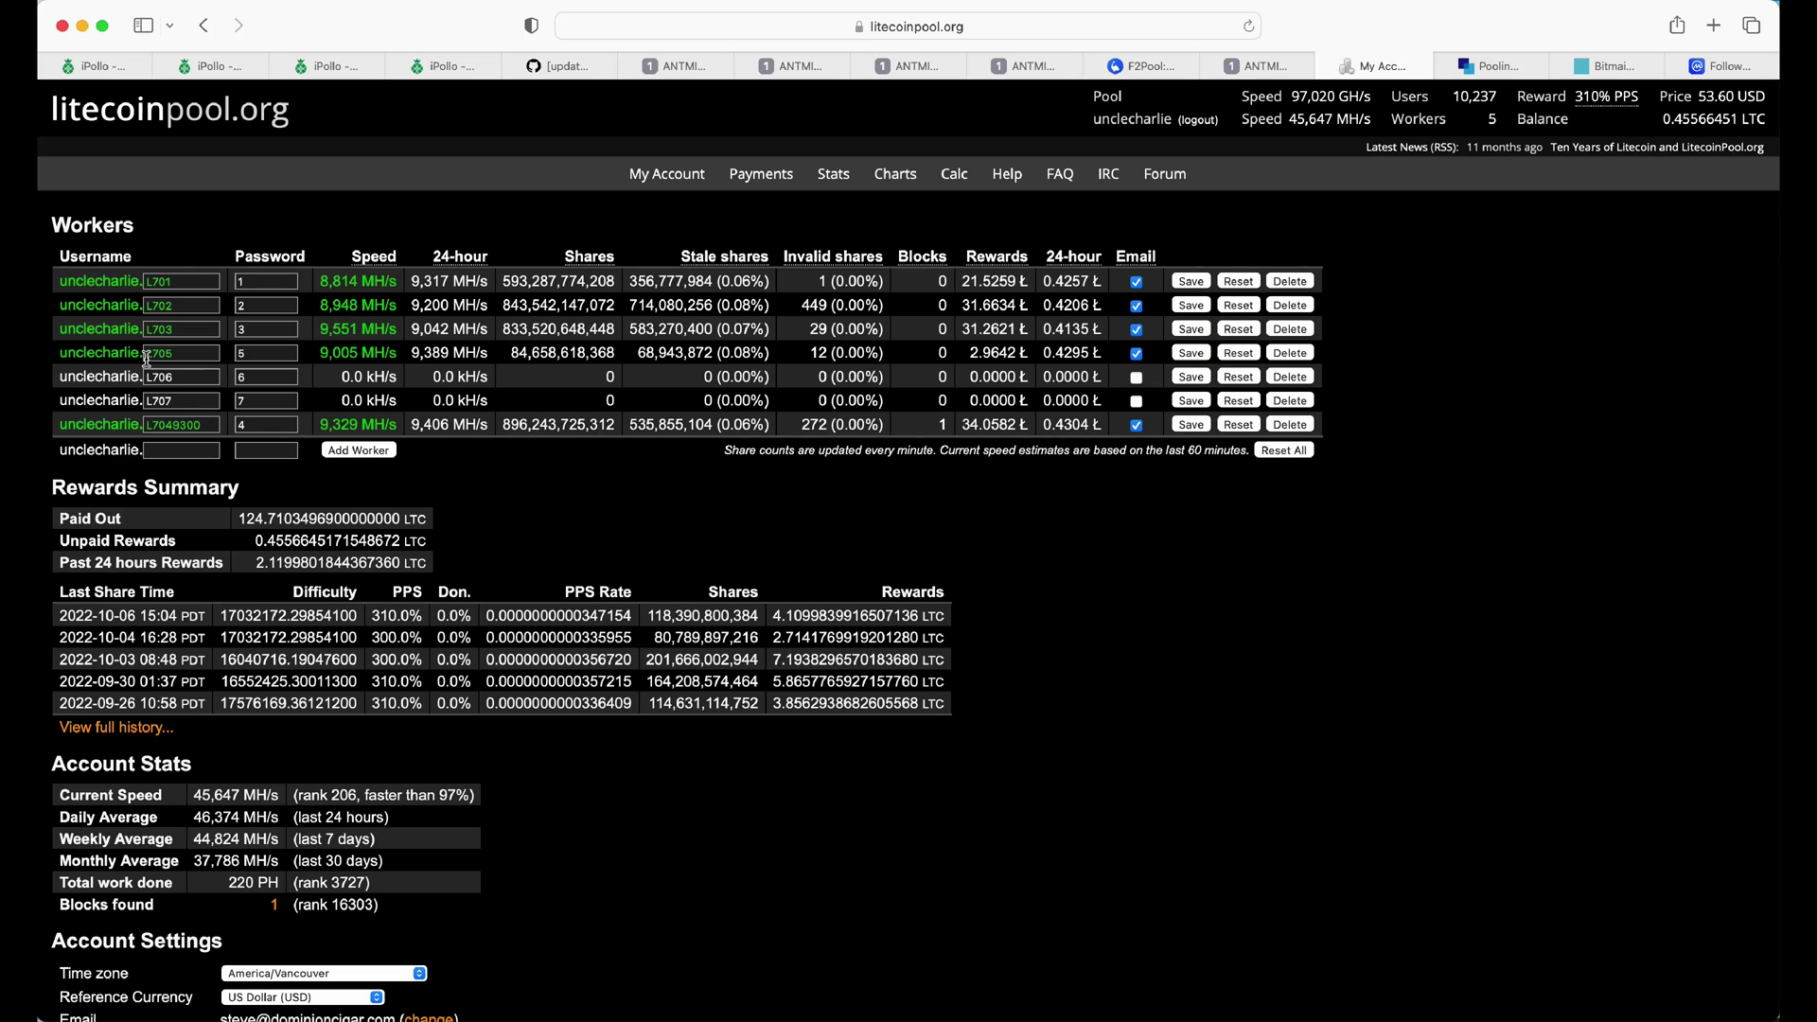
- Check worker L705's prefix and speed and the account settings, then switch to F2Pool
drag(64, 350, 142, 352)
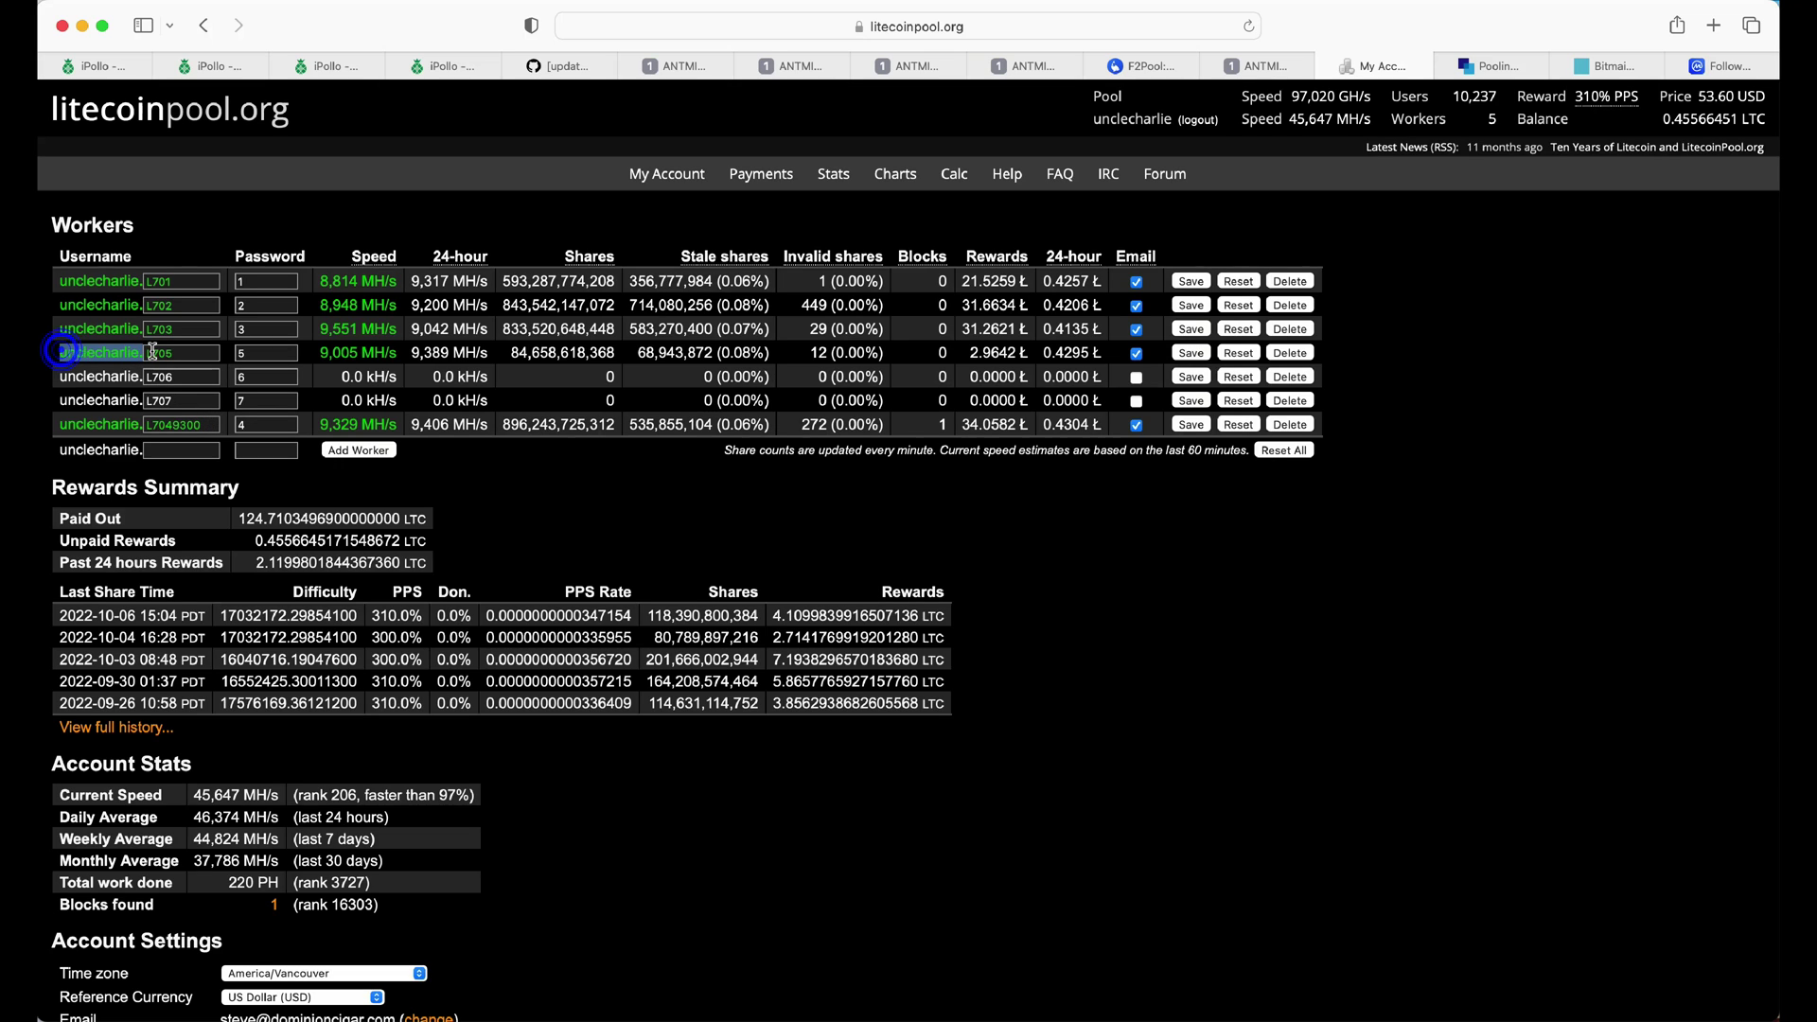
drag(312, 353, 388, 352)
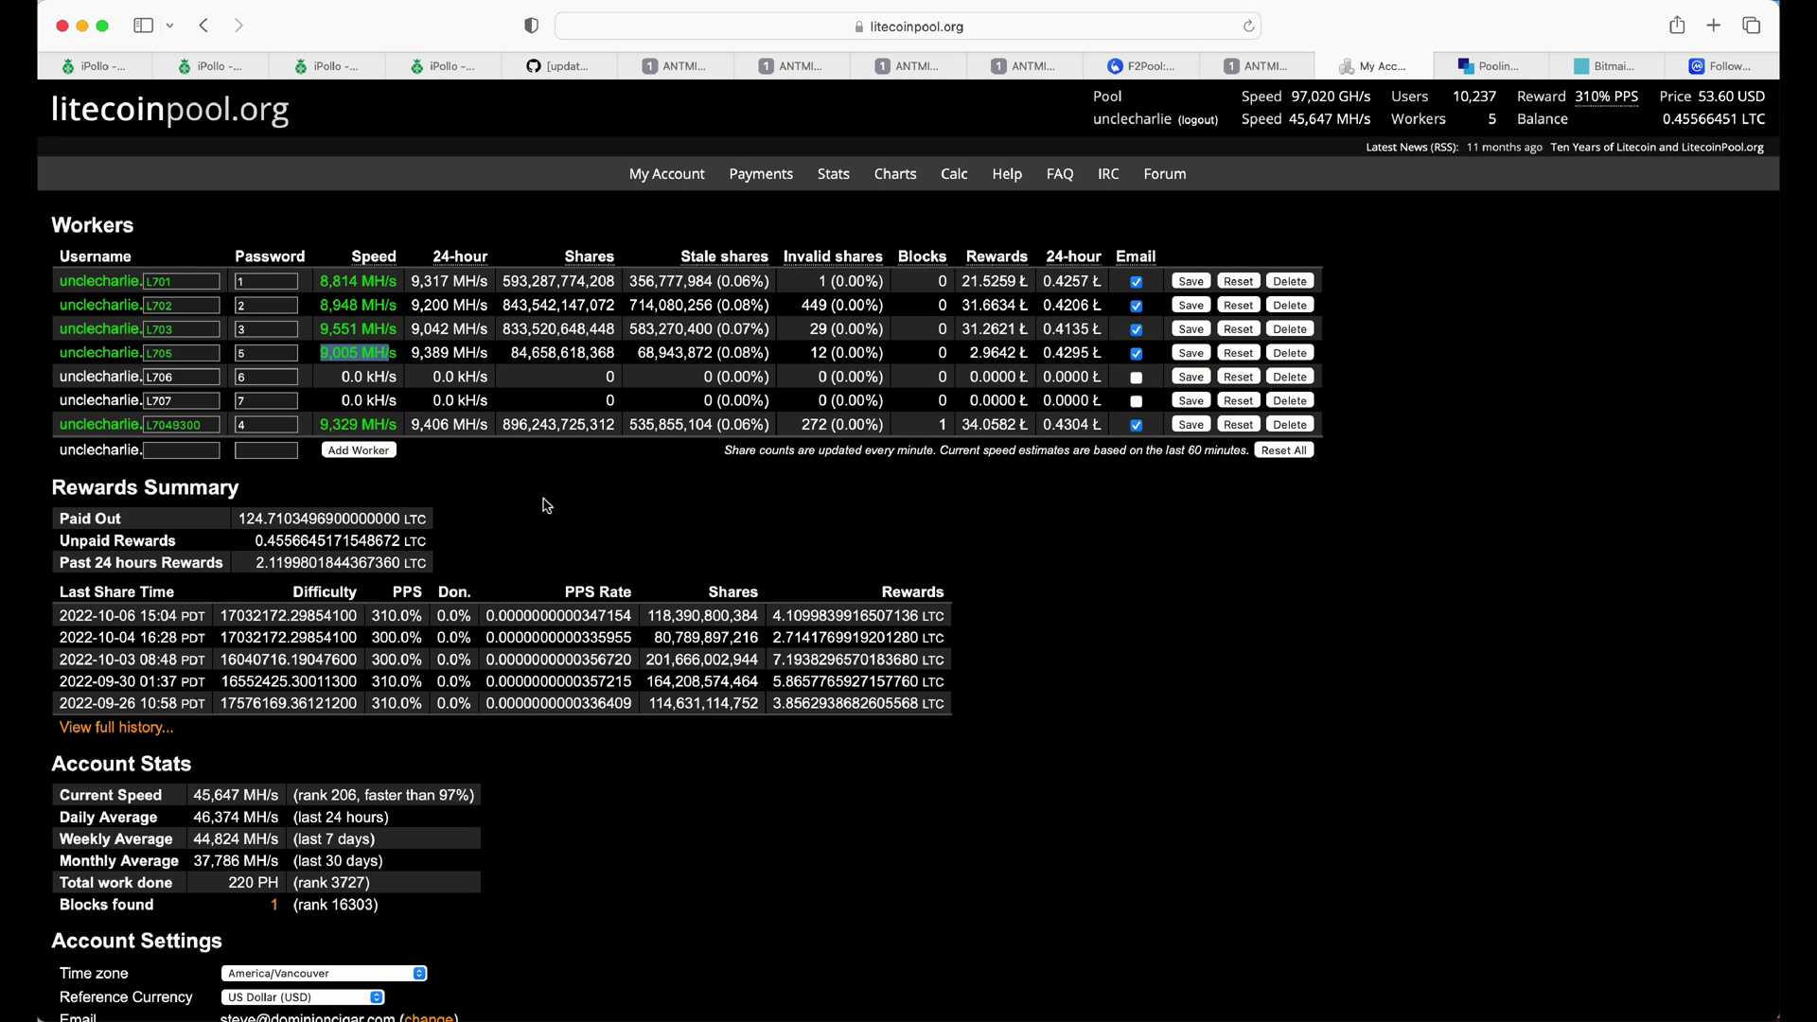
scroll(547, 506, down, 5)
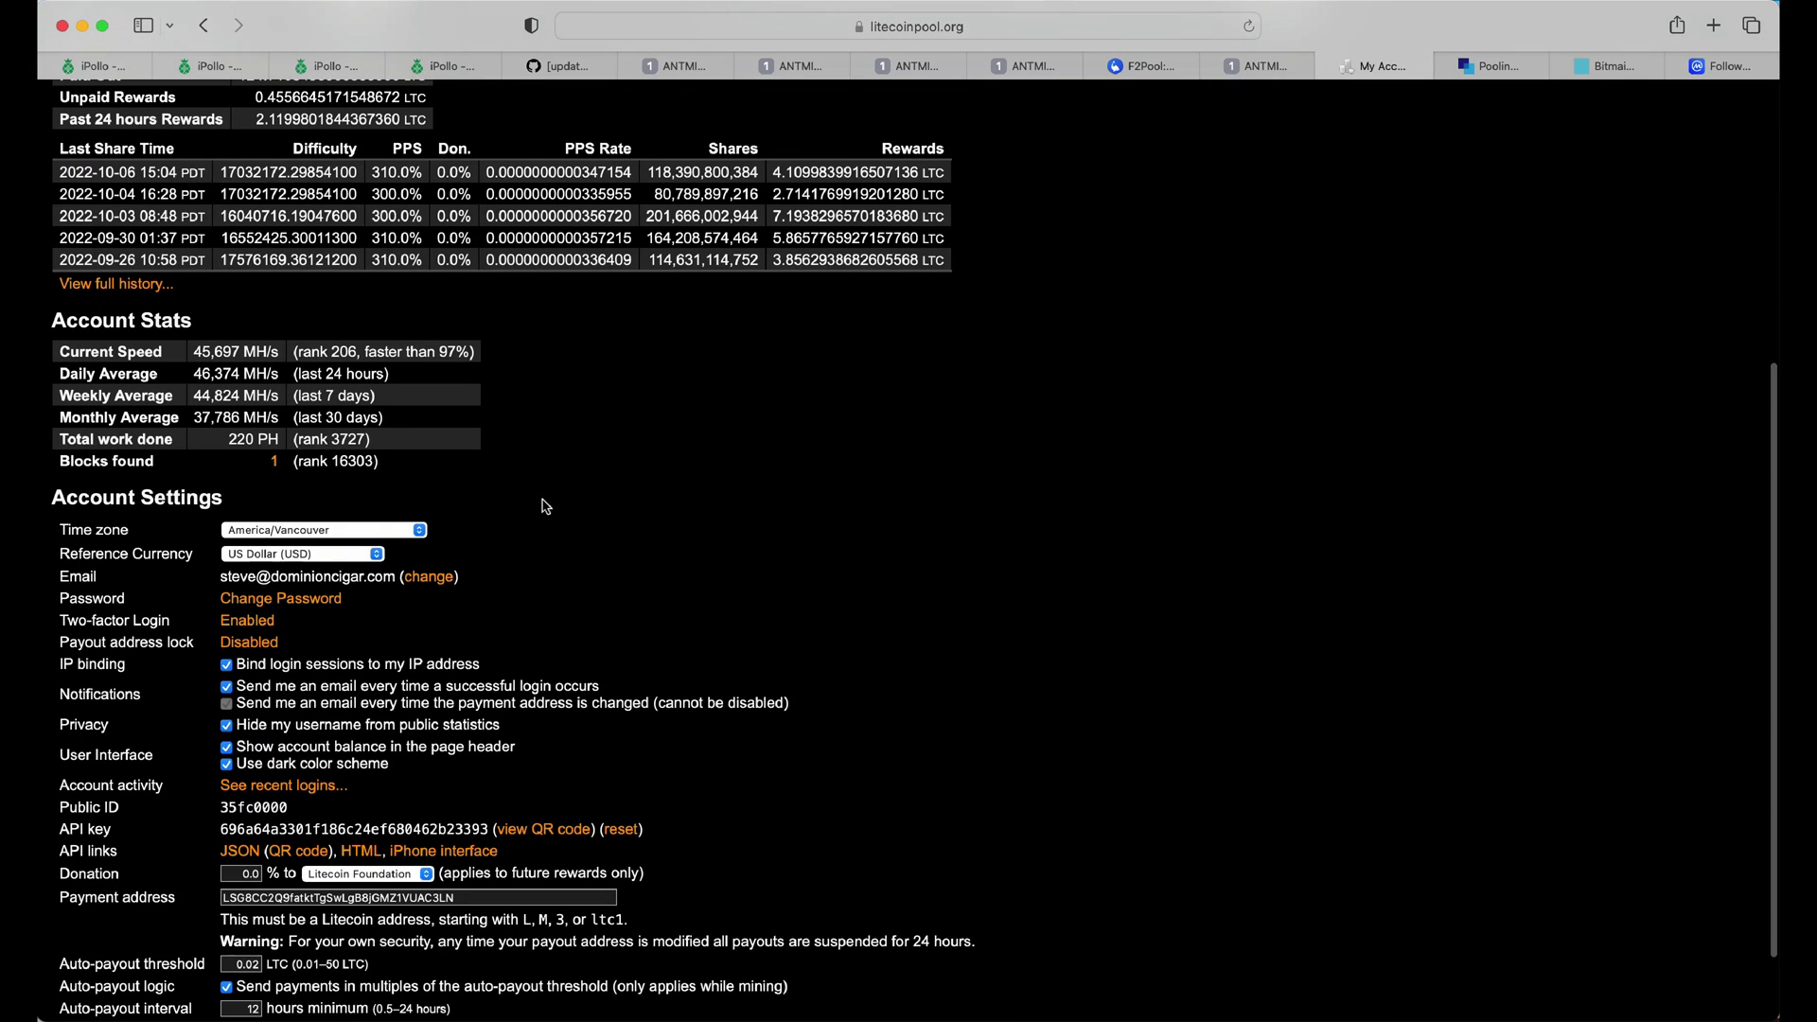
scroll(546, 506, up, 5)
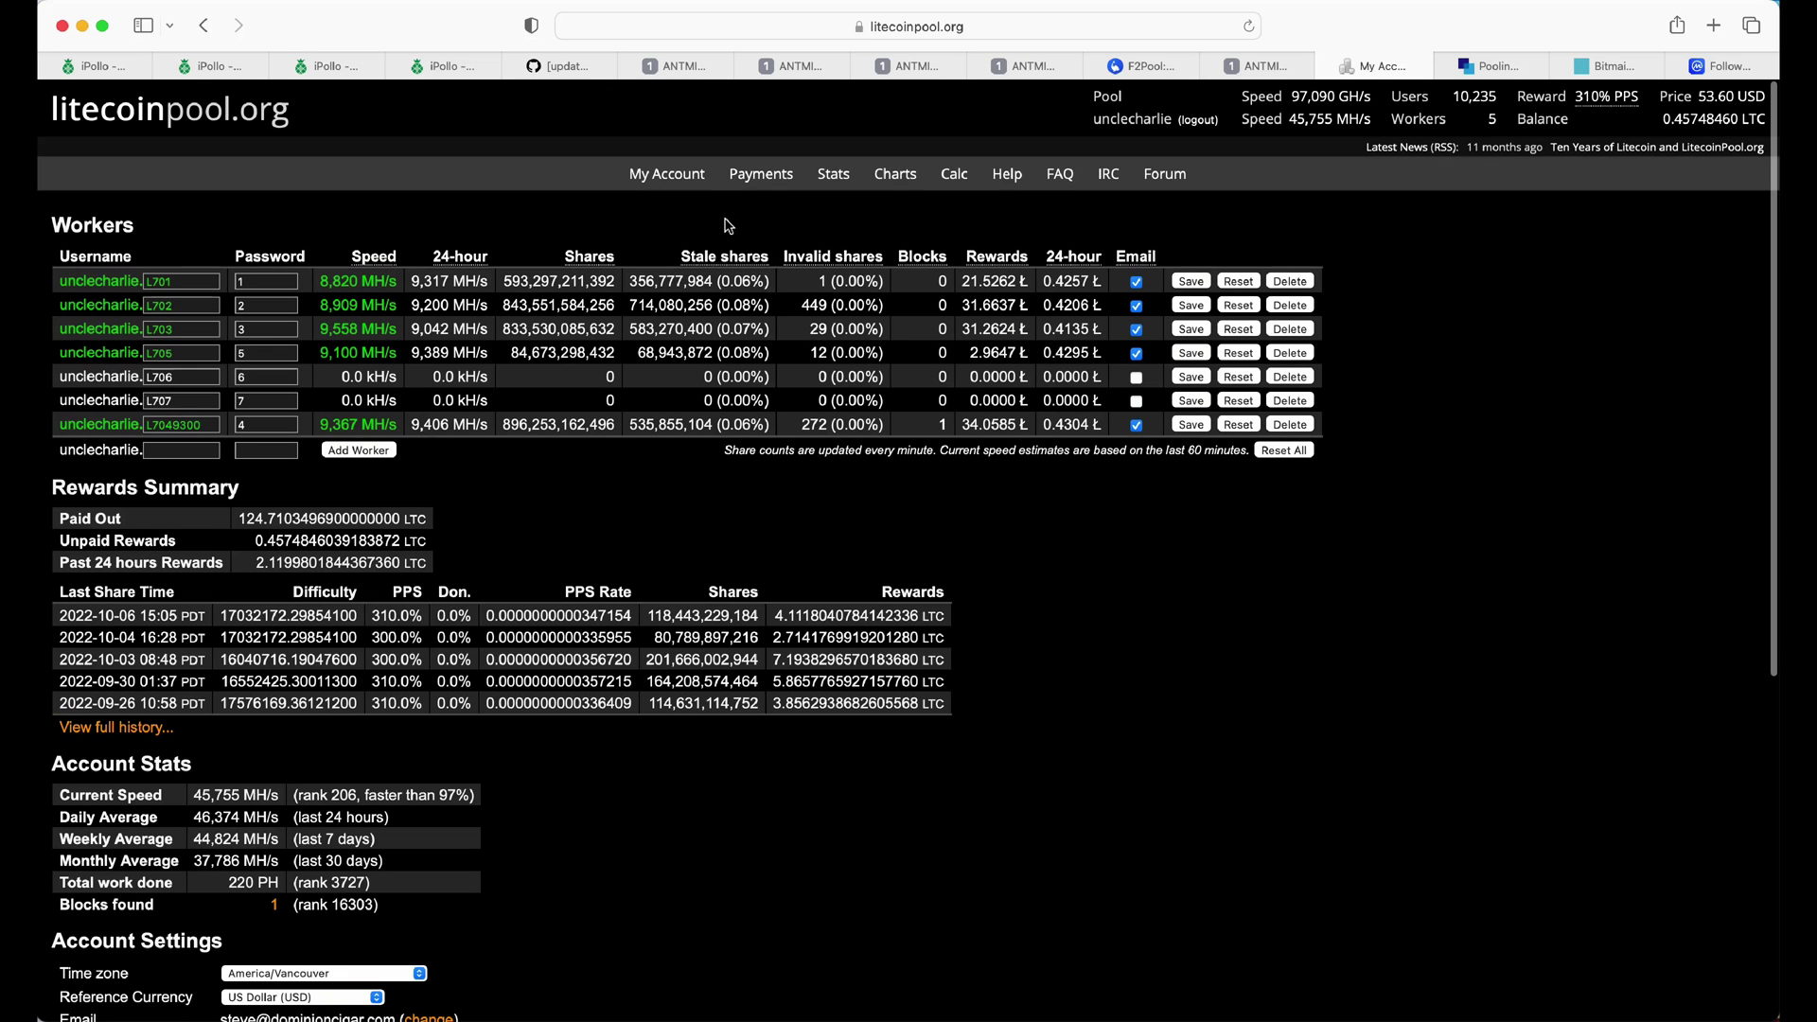
click(1151, 66)
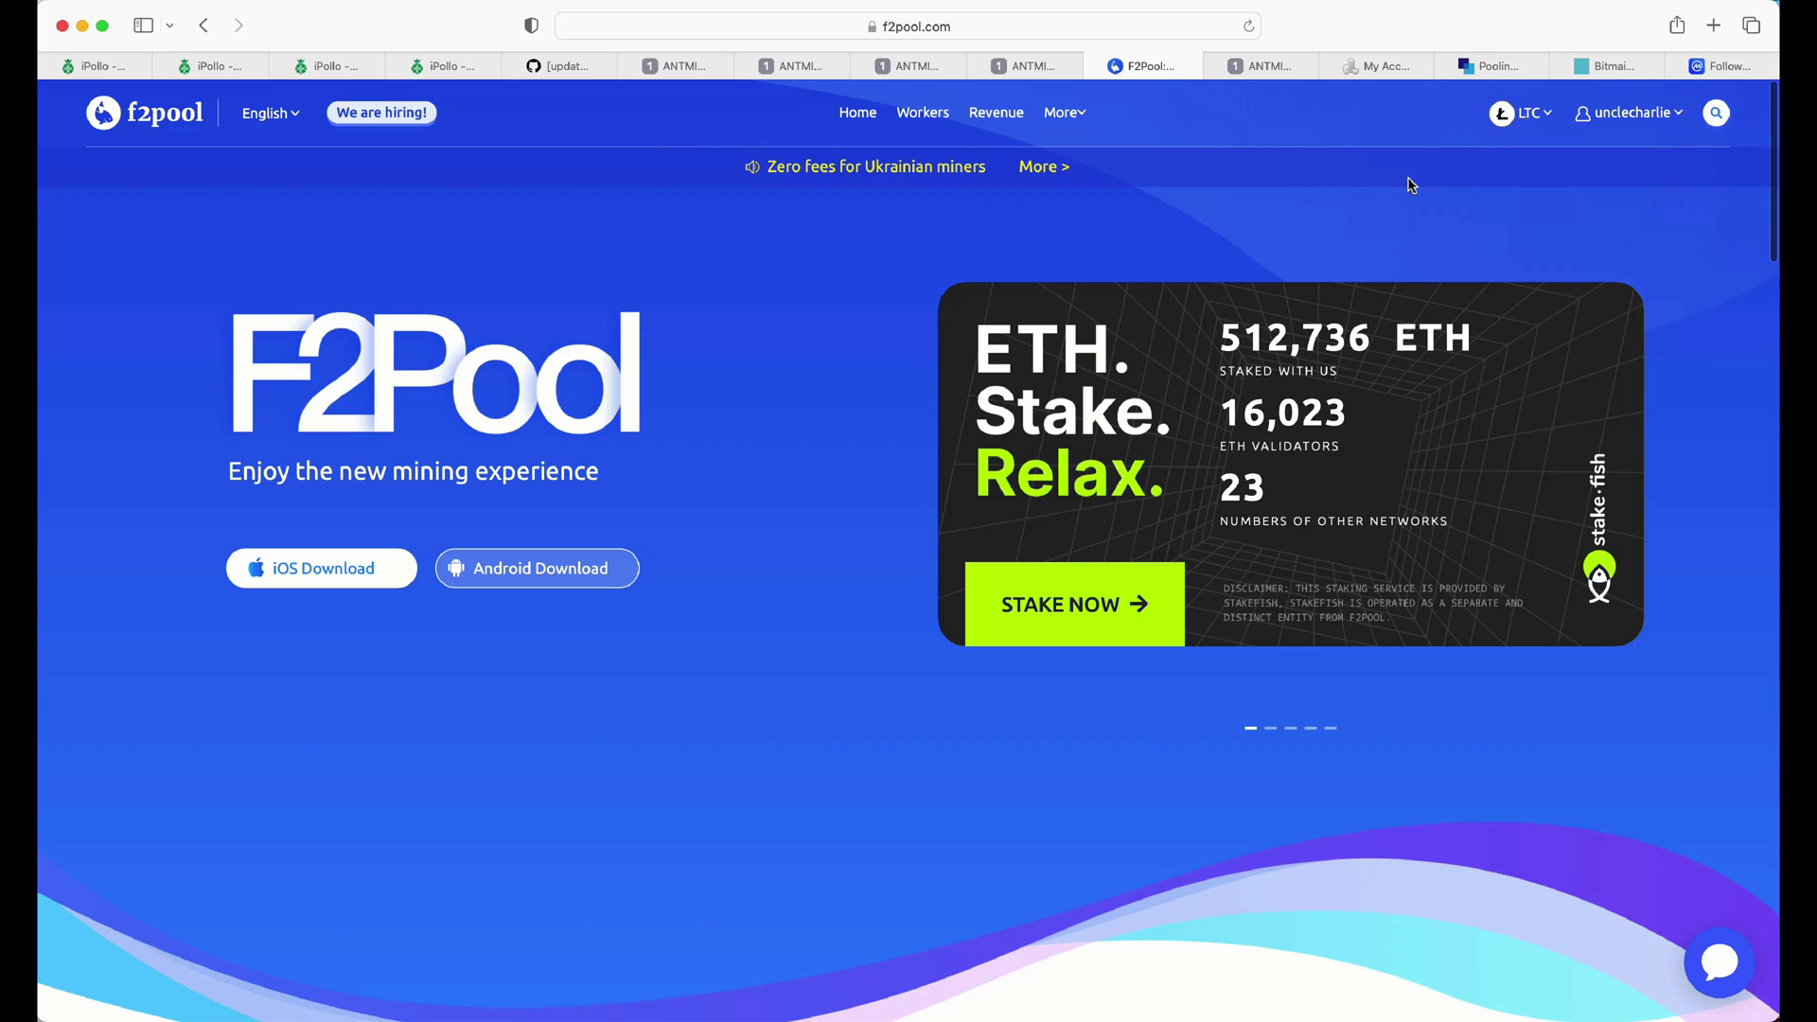
- Select LTC as the coin and open F2Pool's LTC mining dashboard
click(1535, 115)
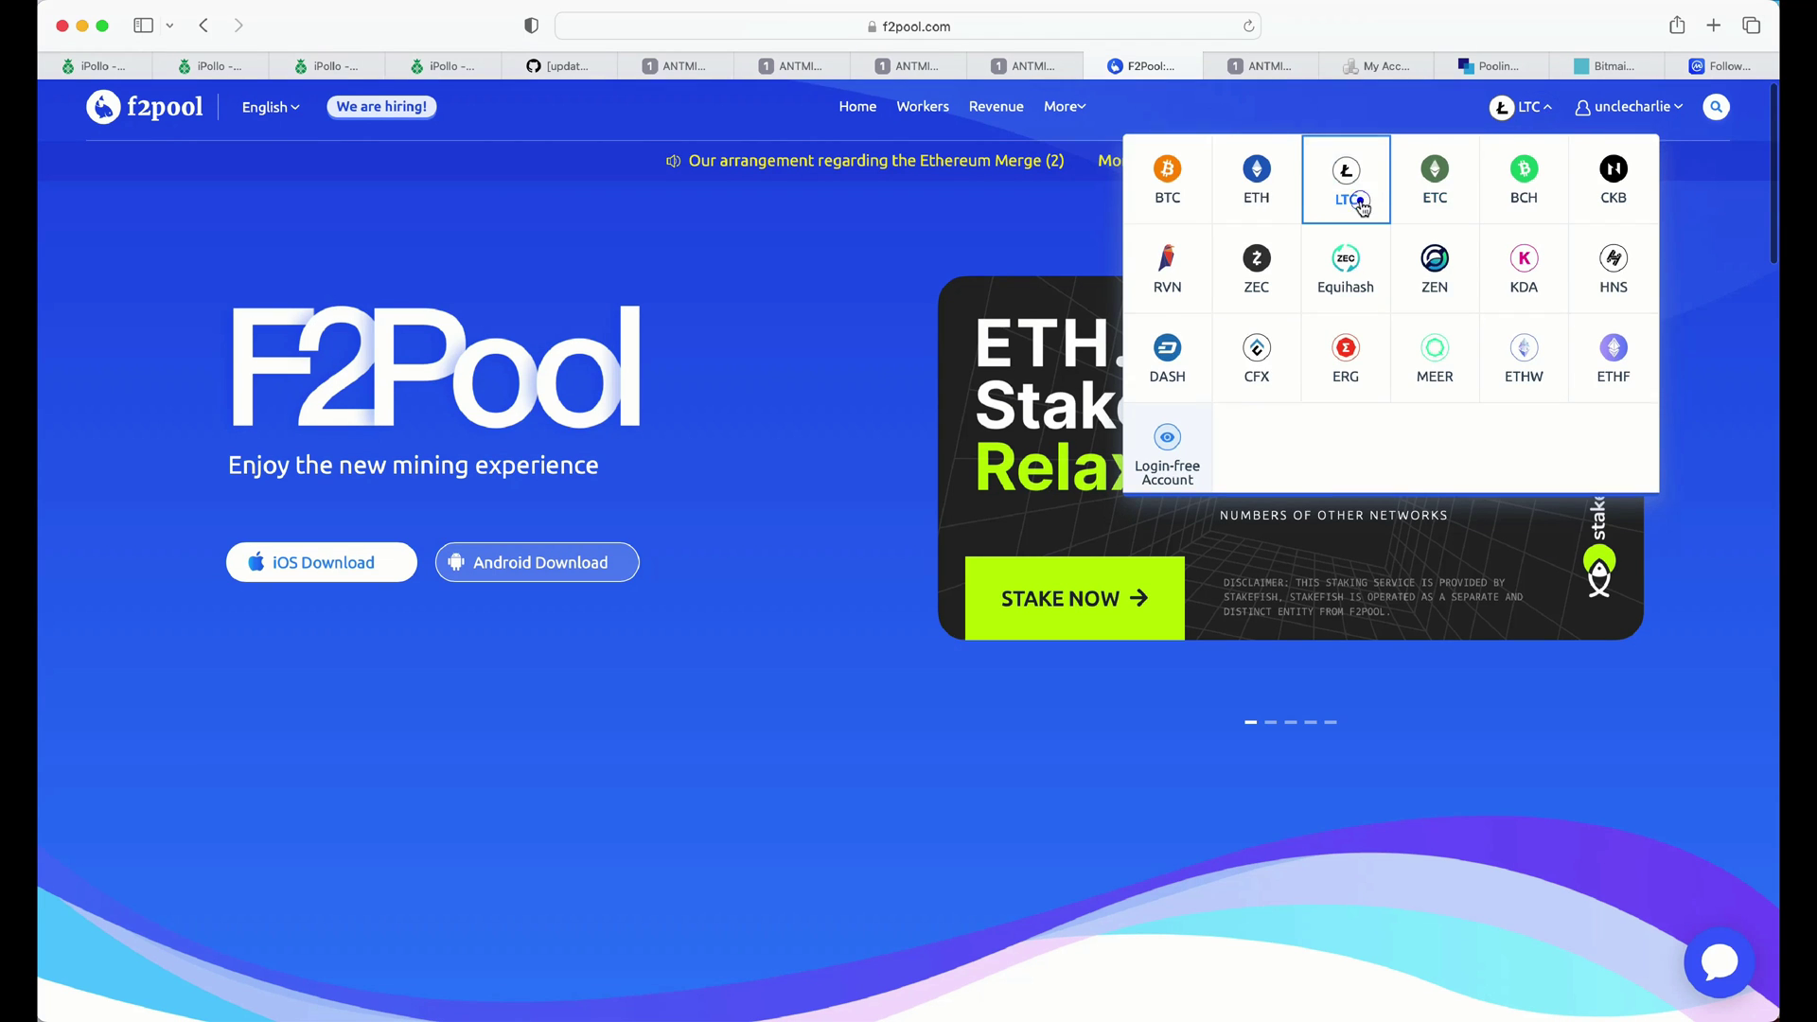
click(1361, 206)
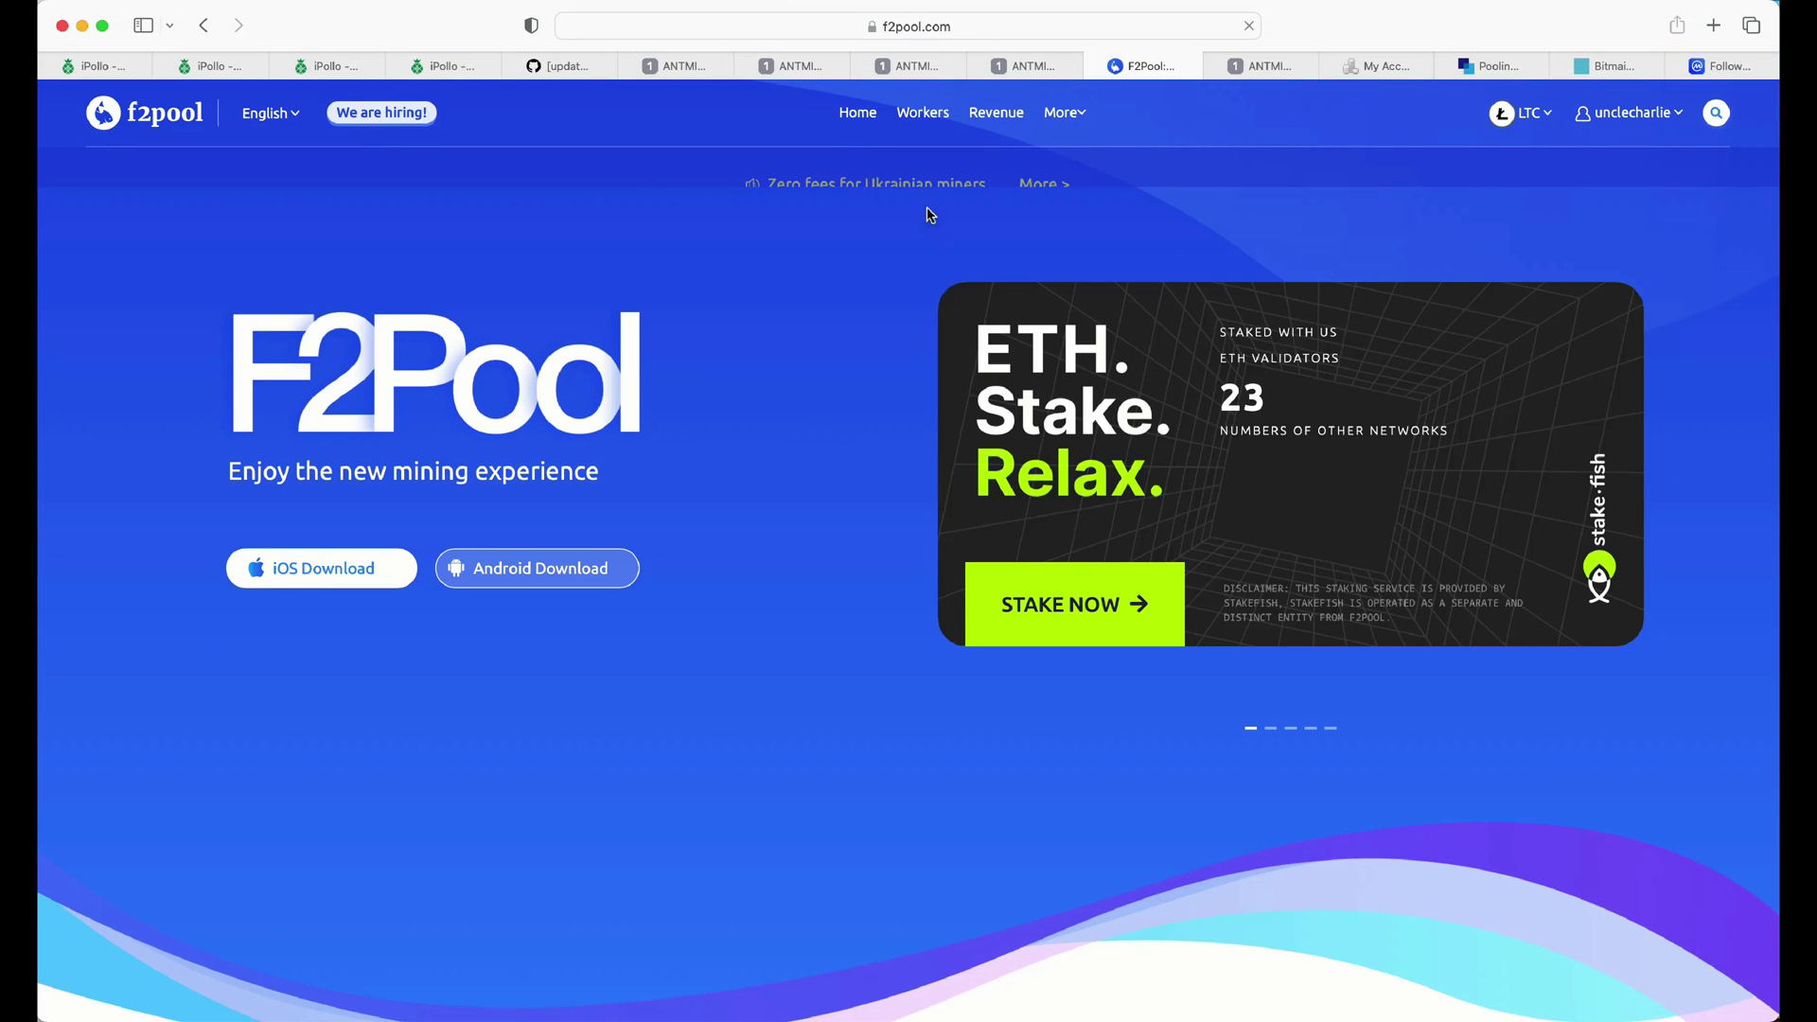
click(863, 121)
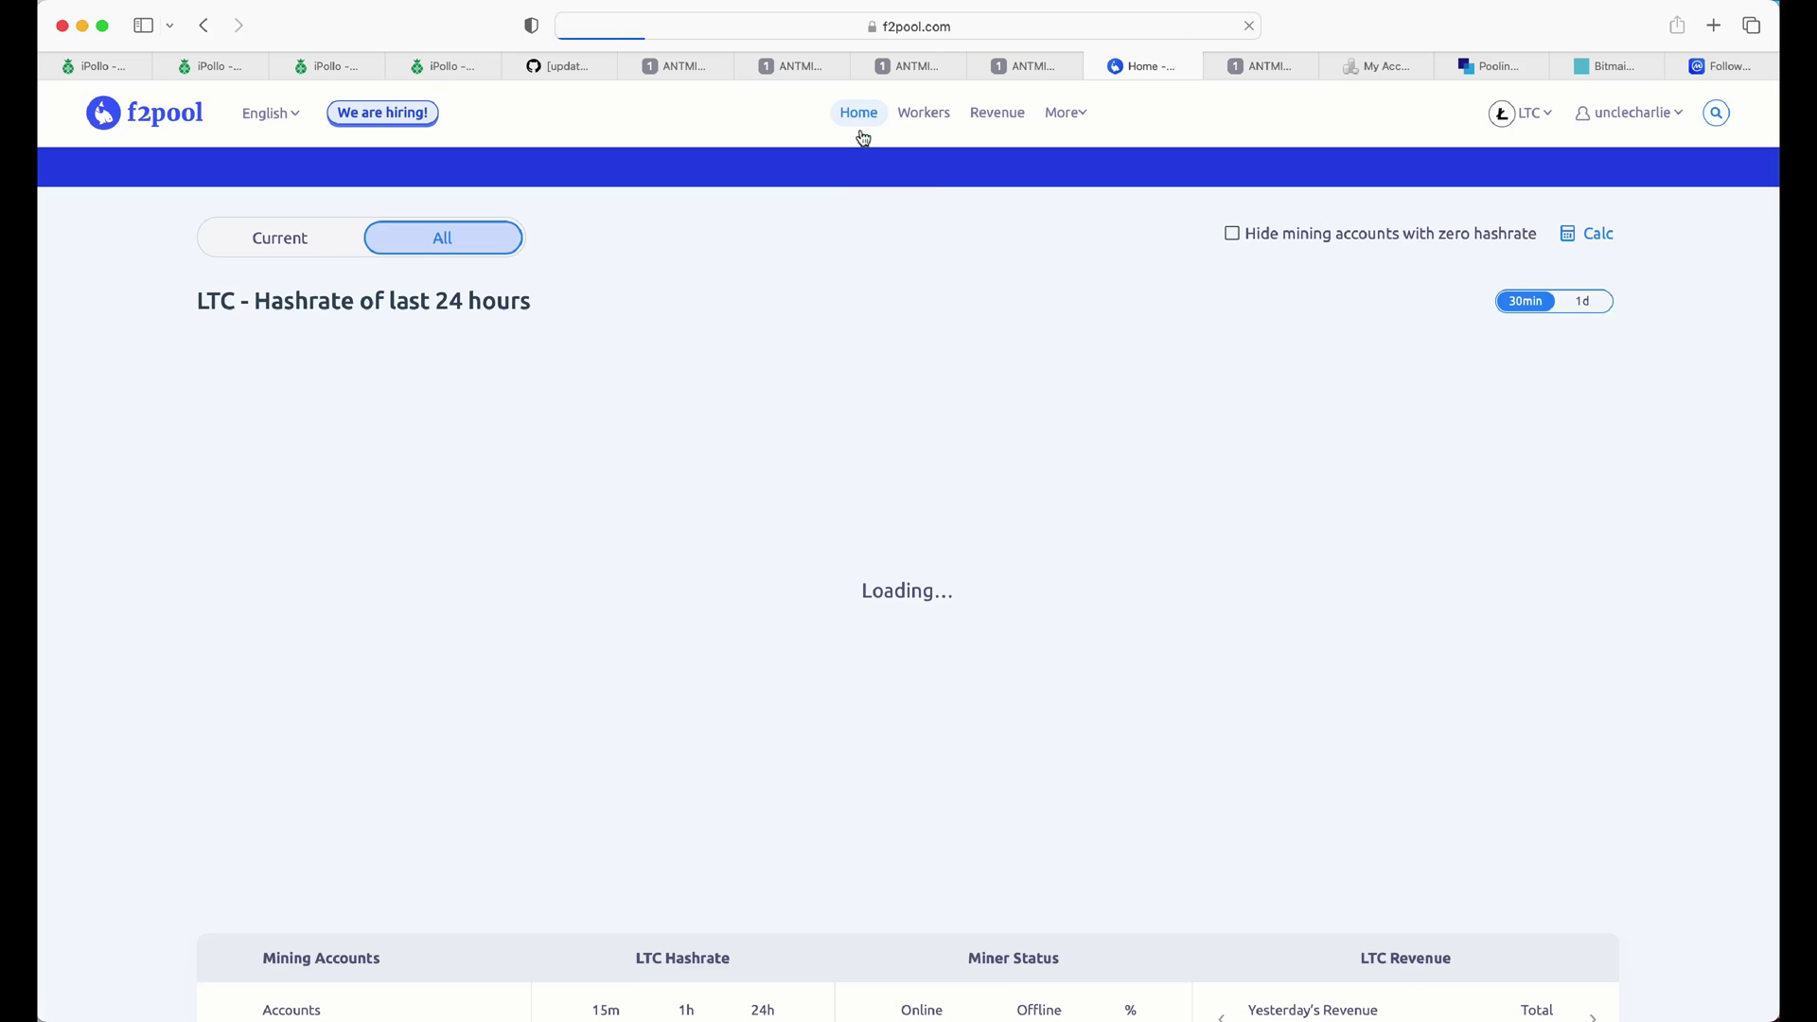
- Copy the stratum+tcp://ltc.f2pool.com:8888 pool URL and go to the Antminer tab
scroll(872, 345, down, 10)
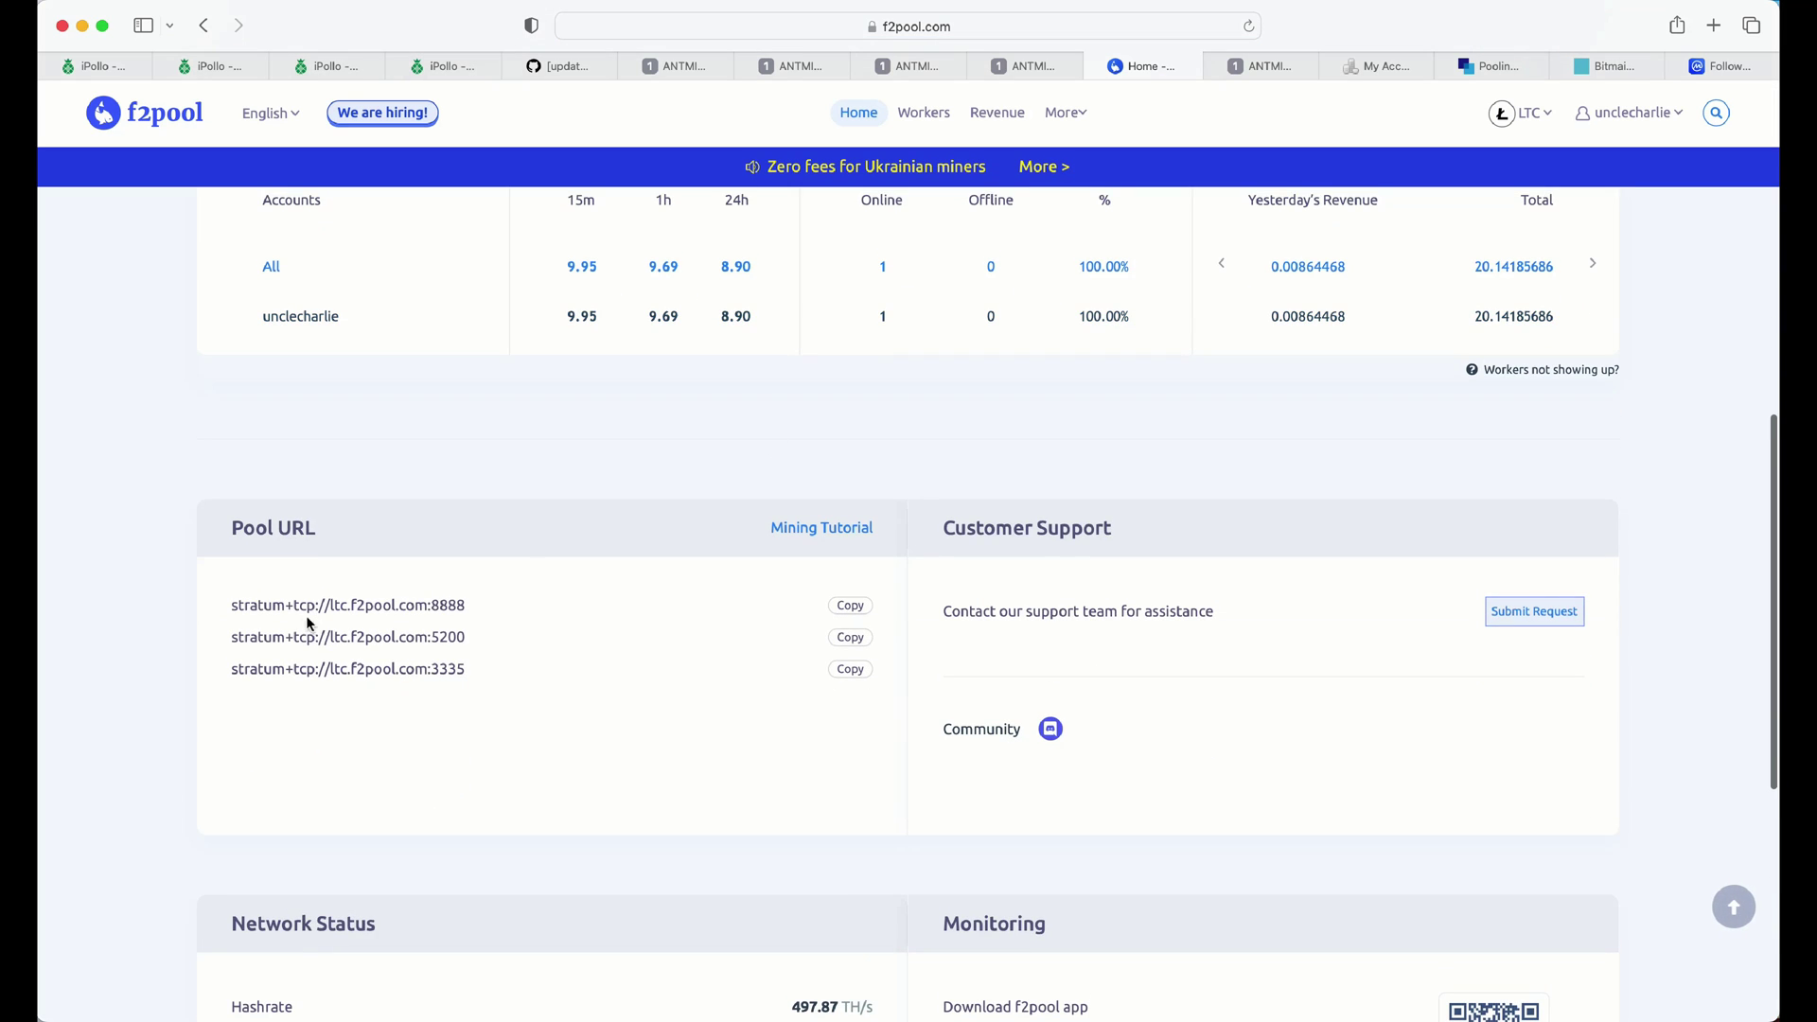
click(850, 606)
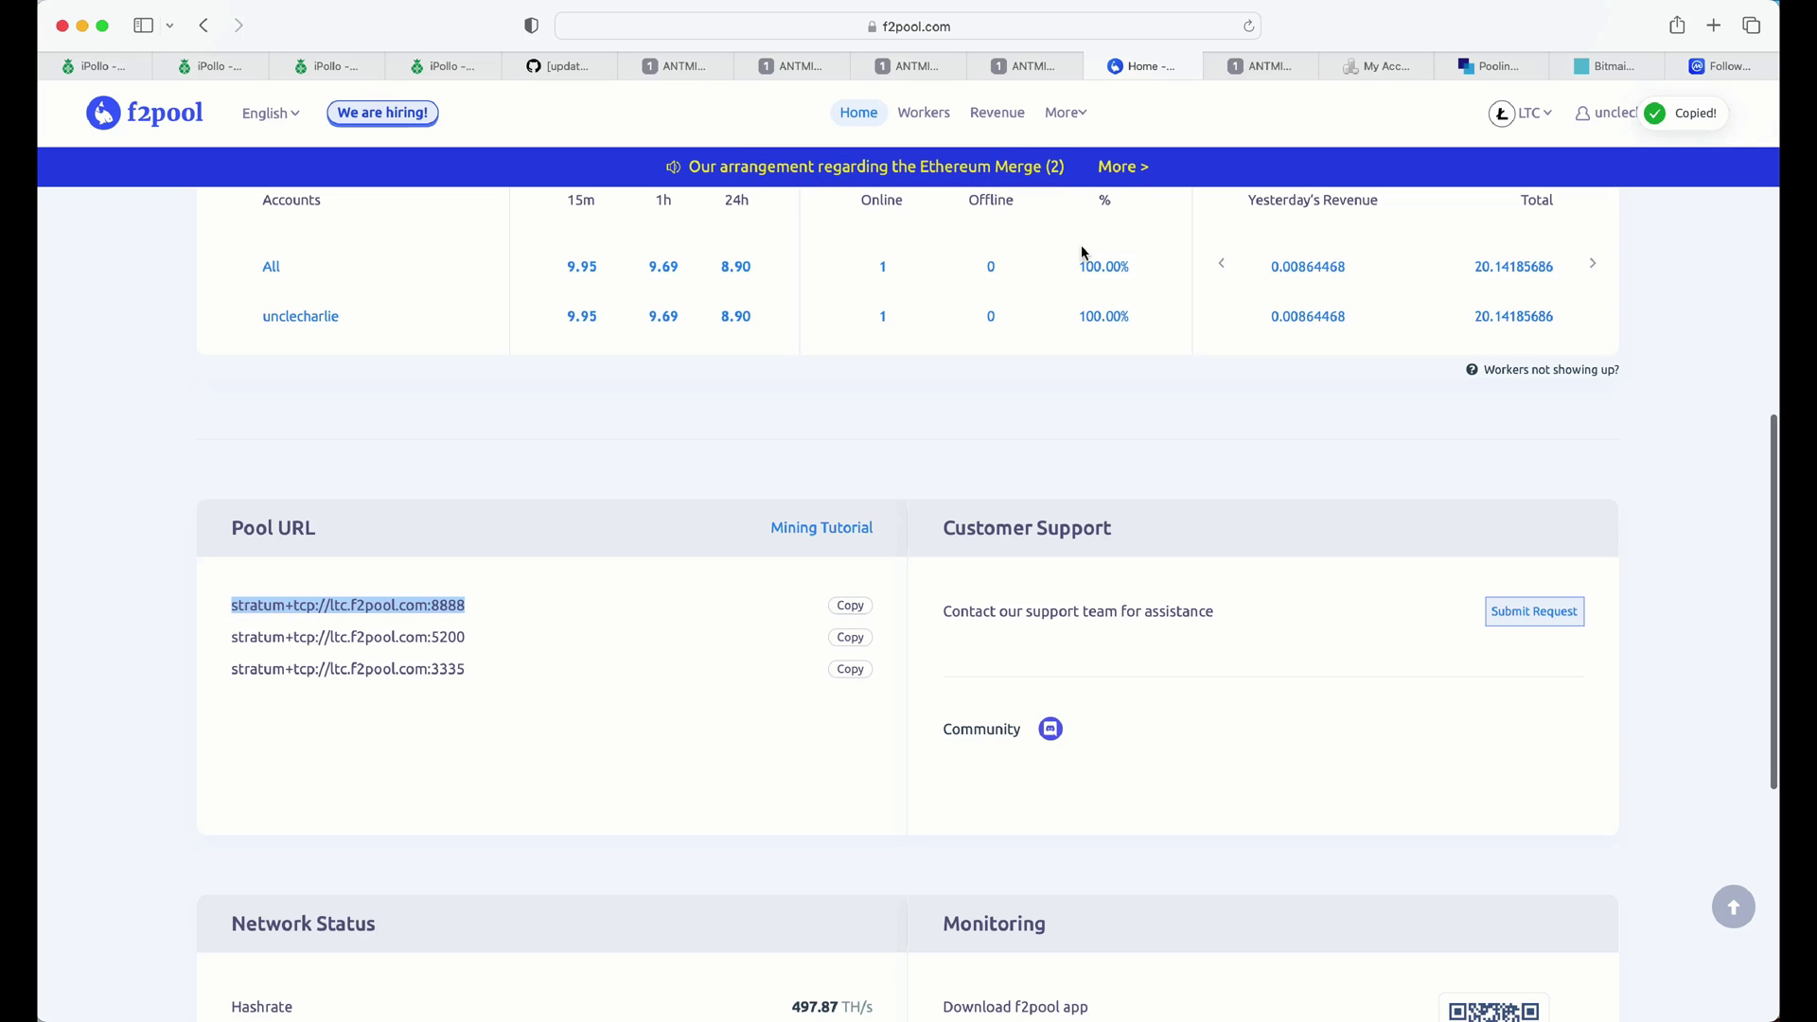
click(1038, 69)
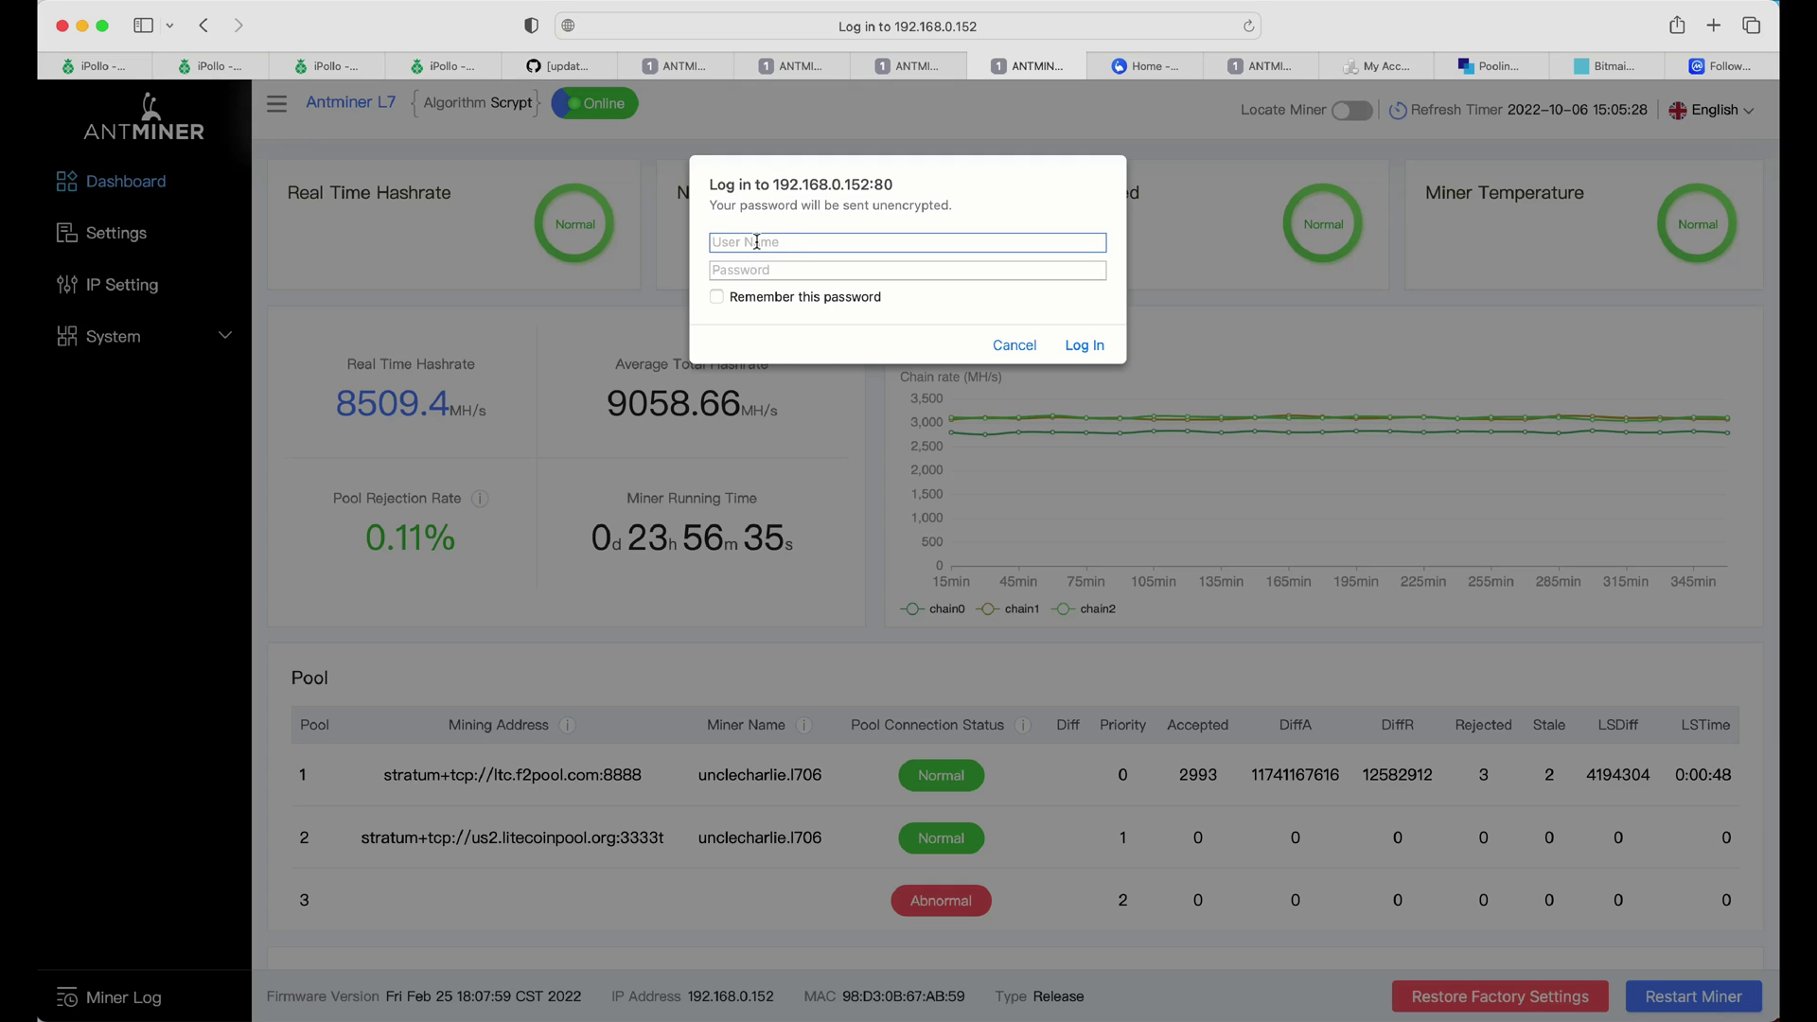
- Log in to the Antminer L7 web interface with the miner's username and password
text(root)
click(757, 271)
text(r)
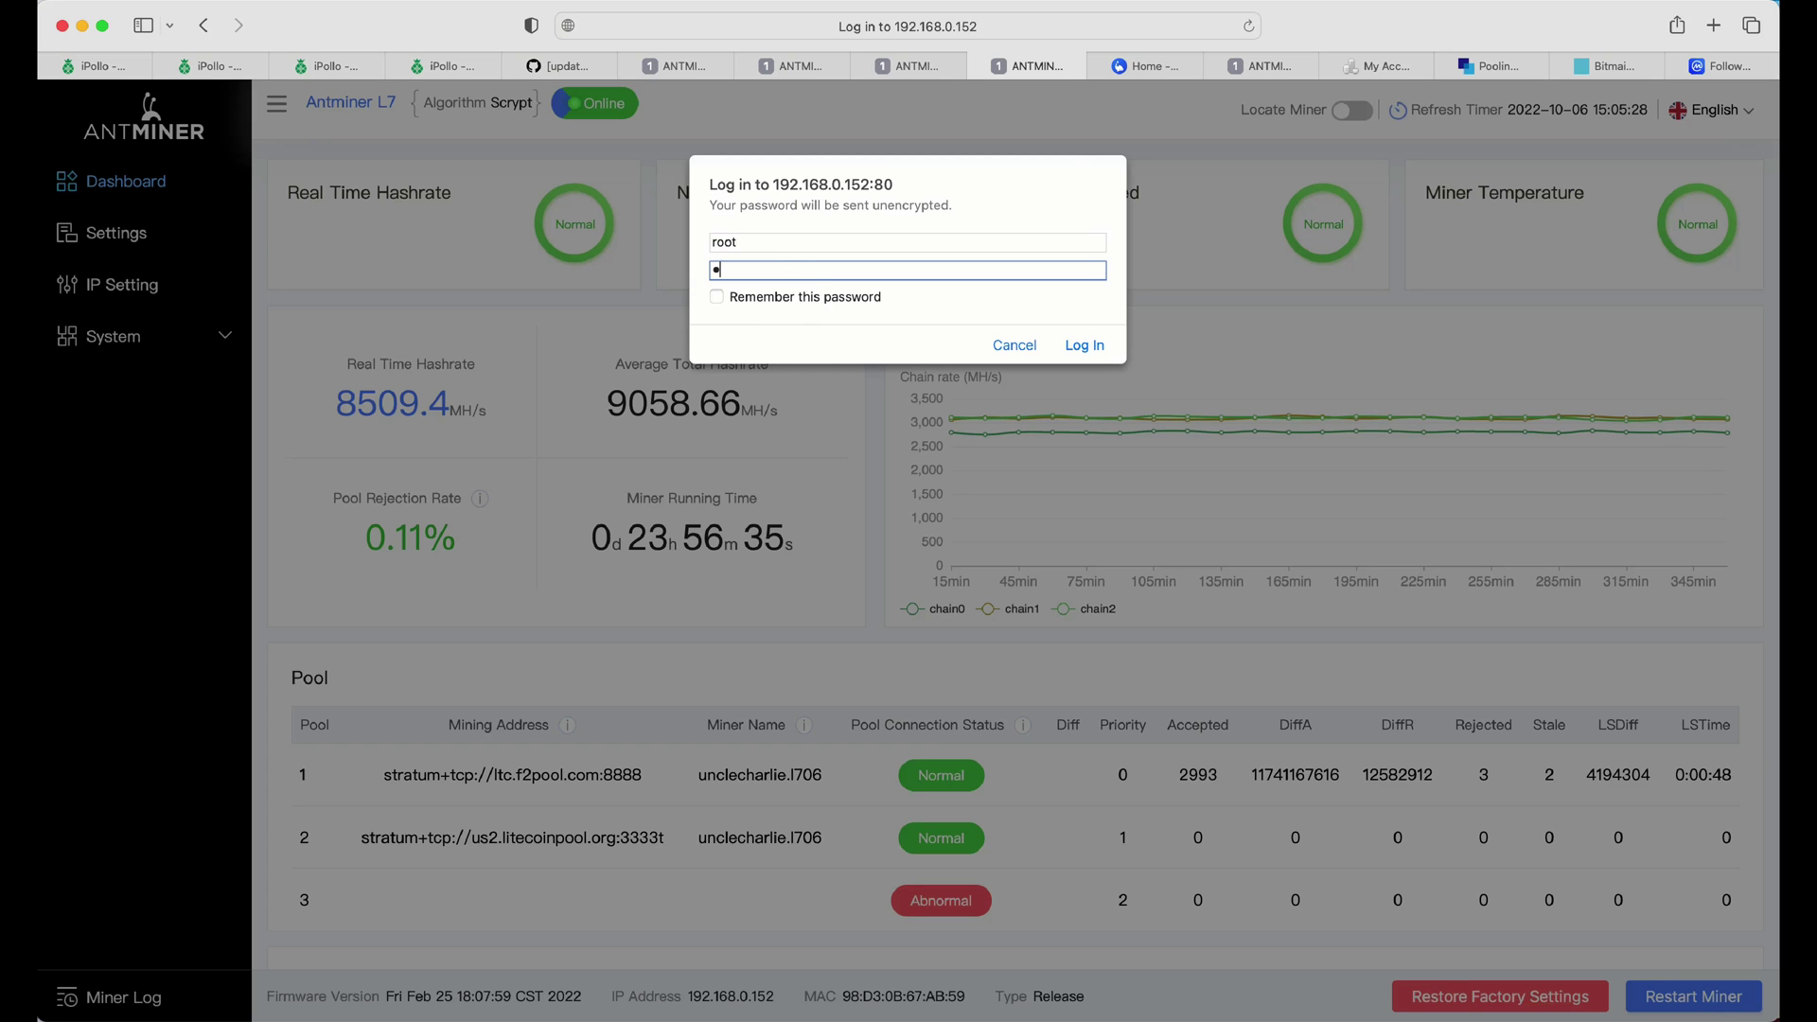
click(1085, 344)
click(395, 274)
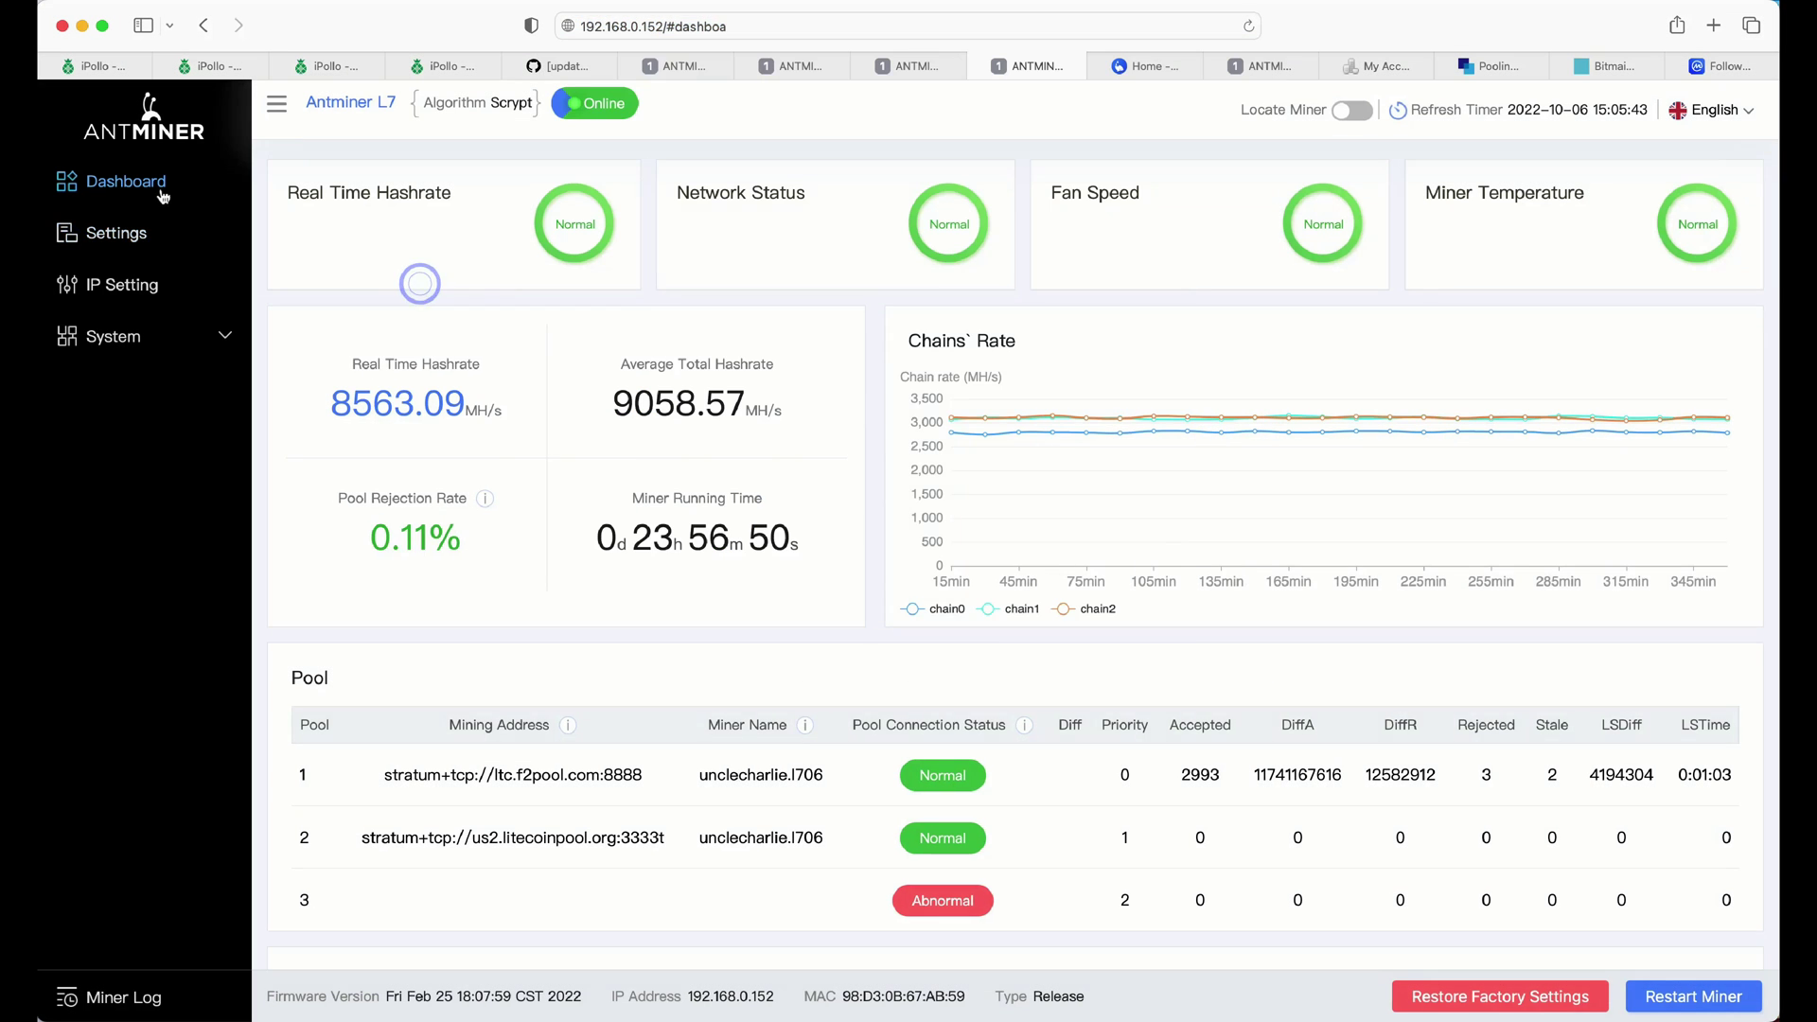
- Confirm Pool1 is ltc.f2pool.com:8888 with worker l706, then leave for the dashboard unsaved
click(124, 235)
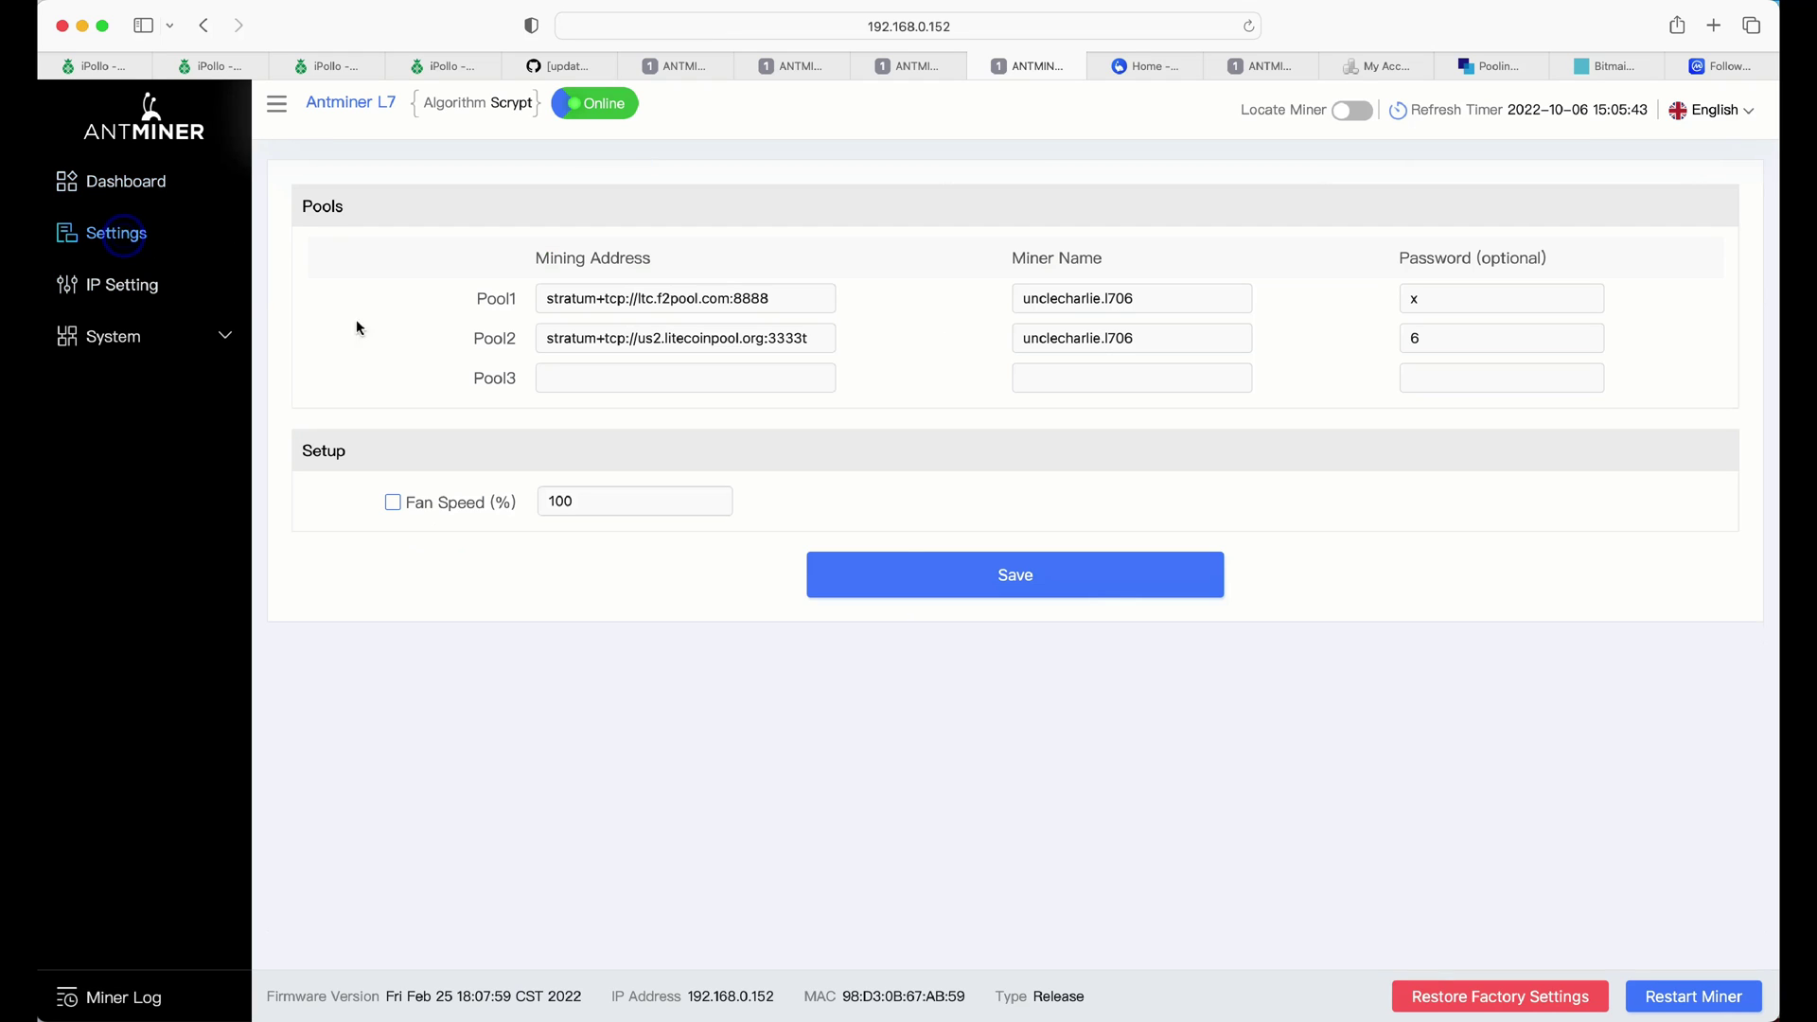
triple_click(768, 296)
triple_click(1144, 297)
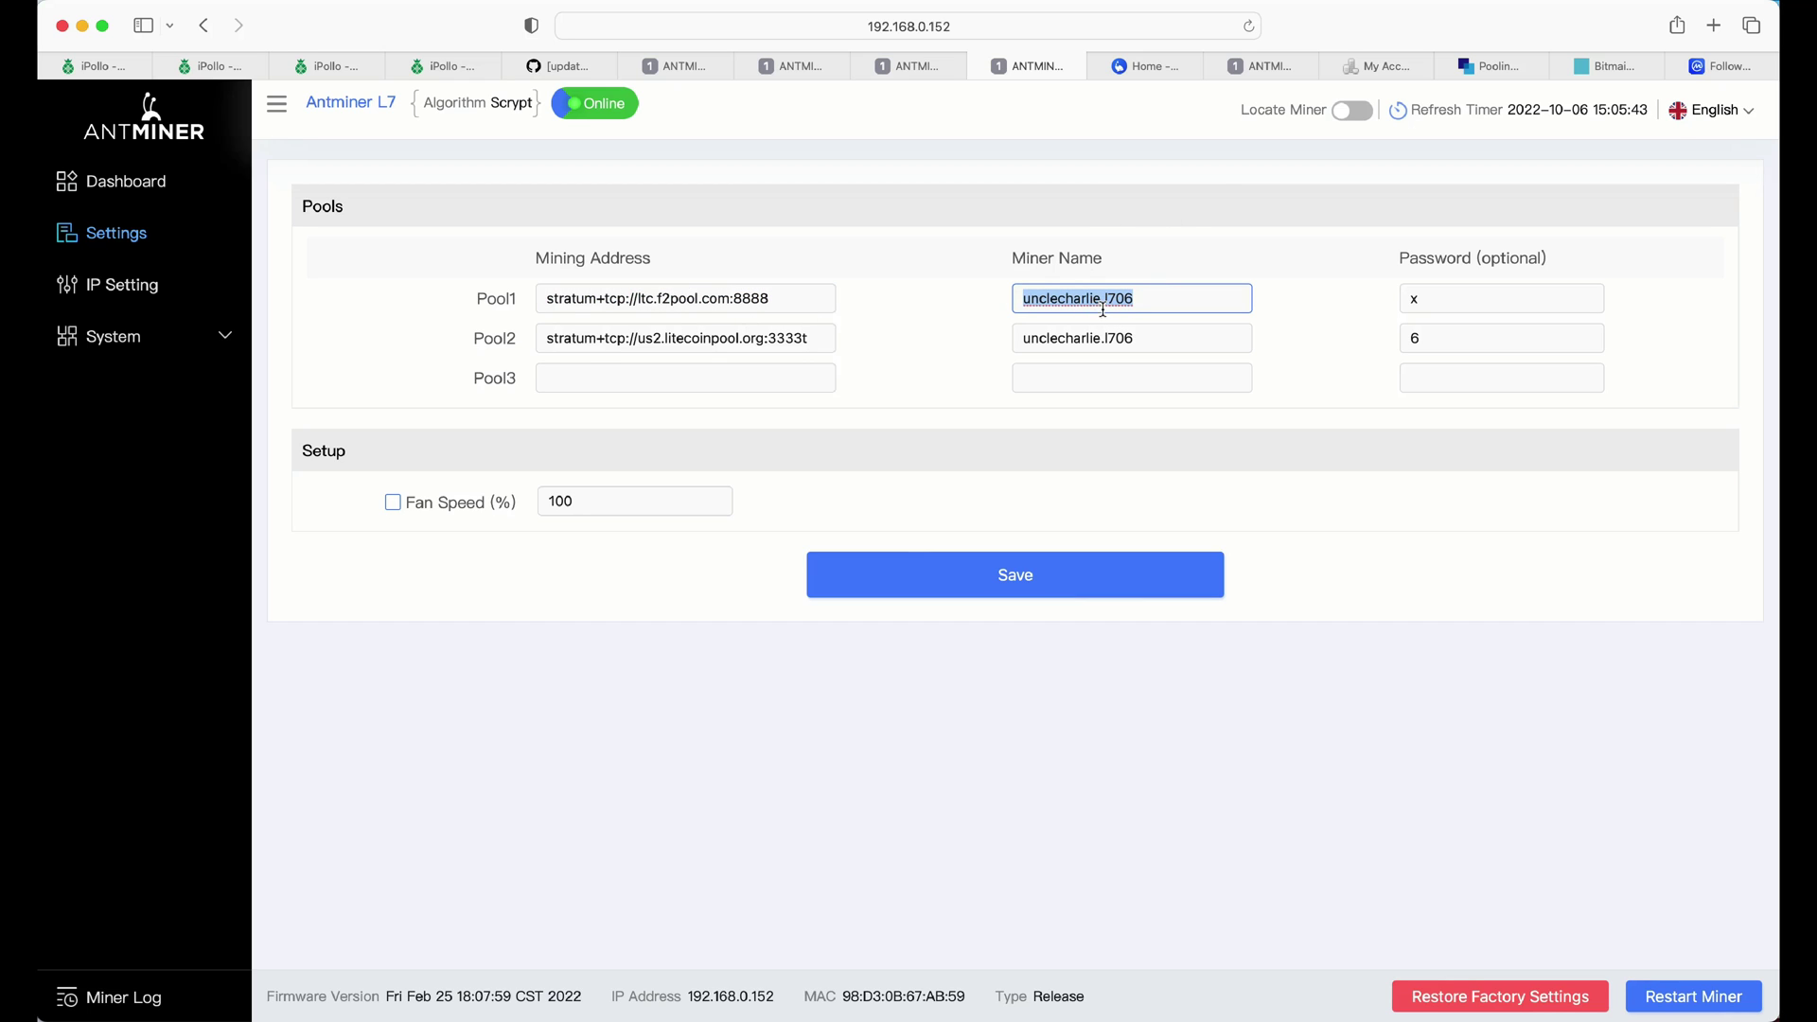
drag(1136, 298, 1101, 304)
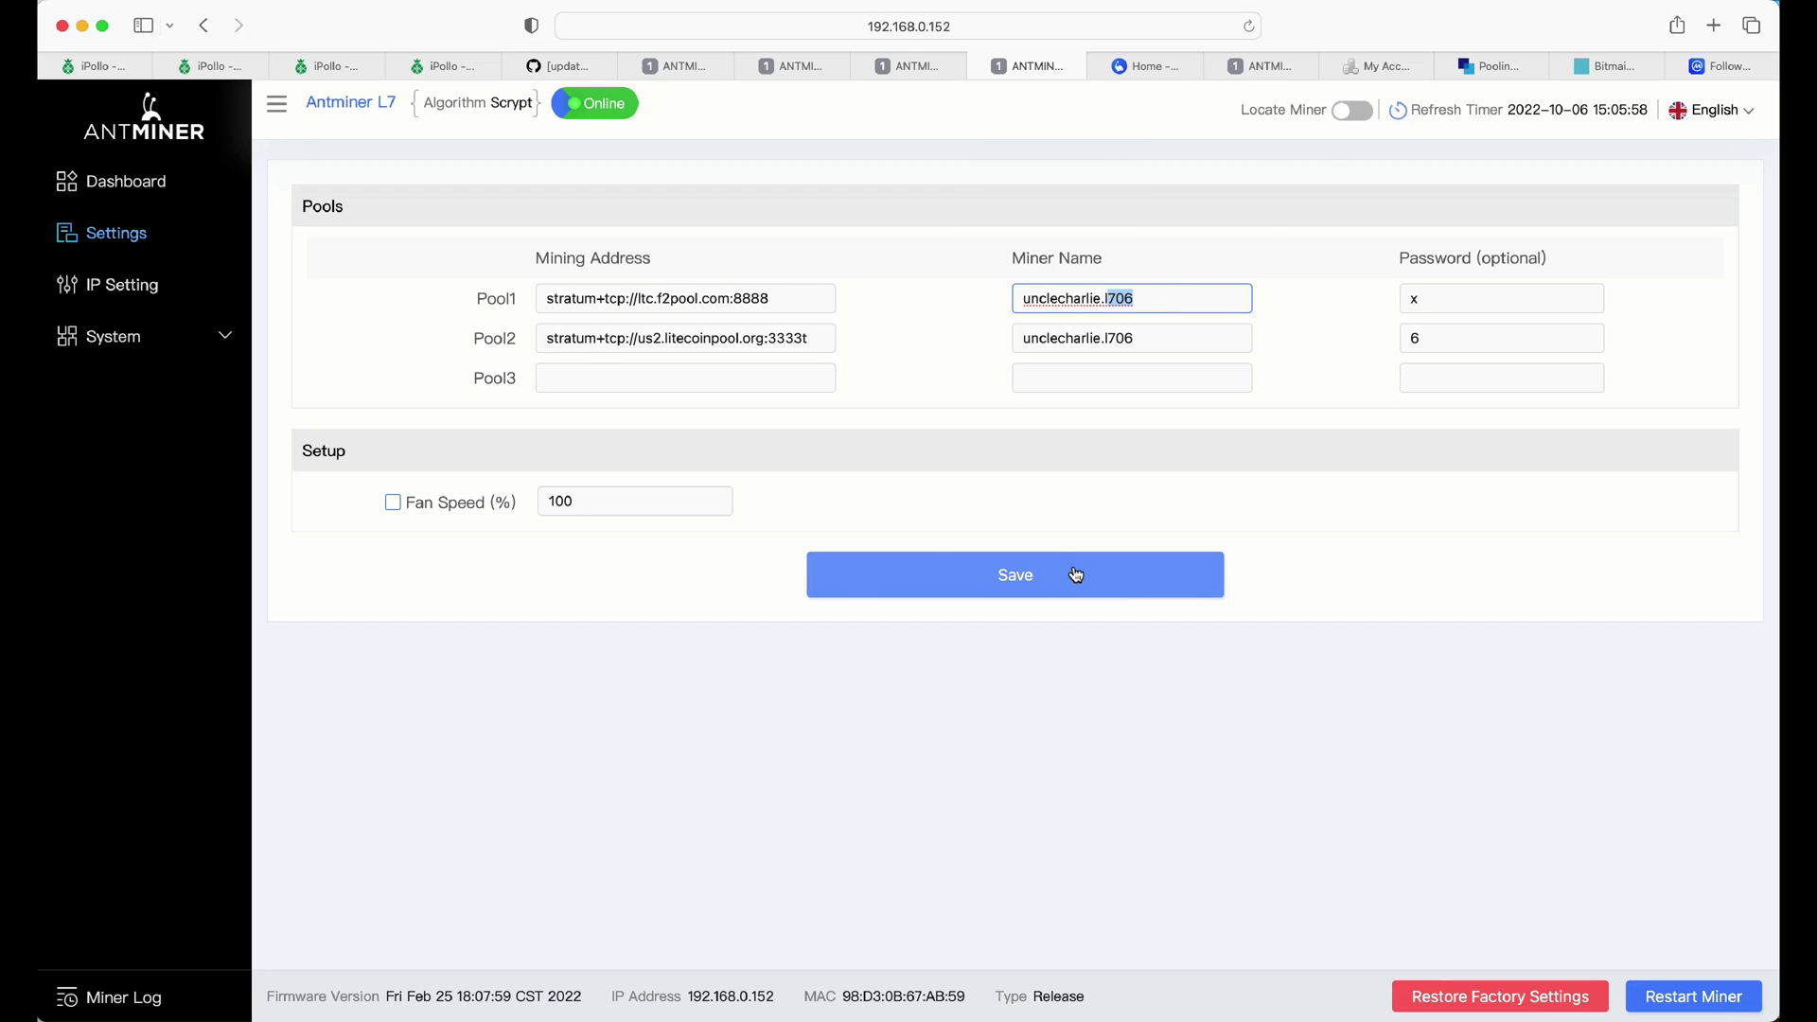
click(112, 179)
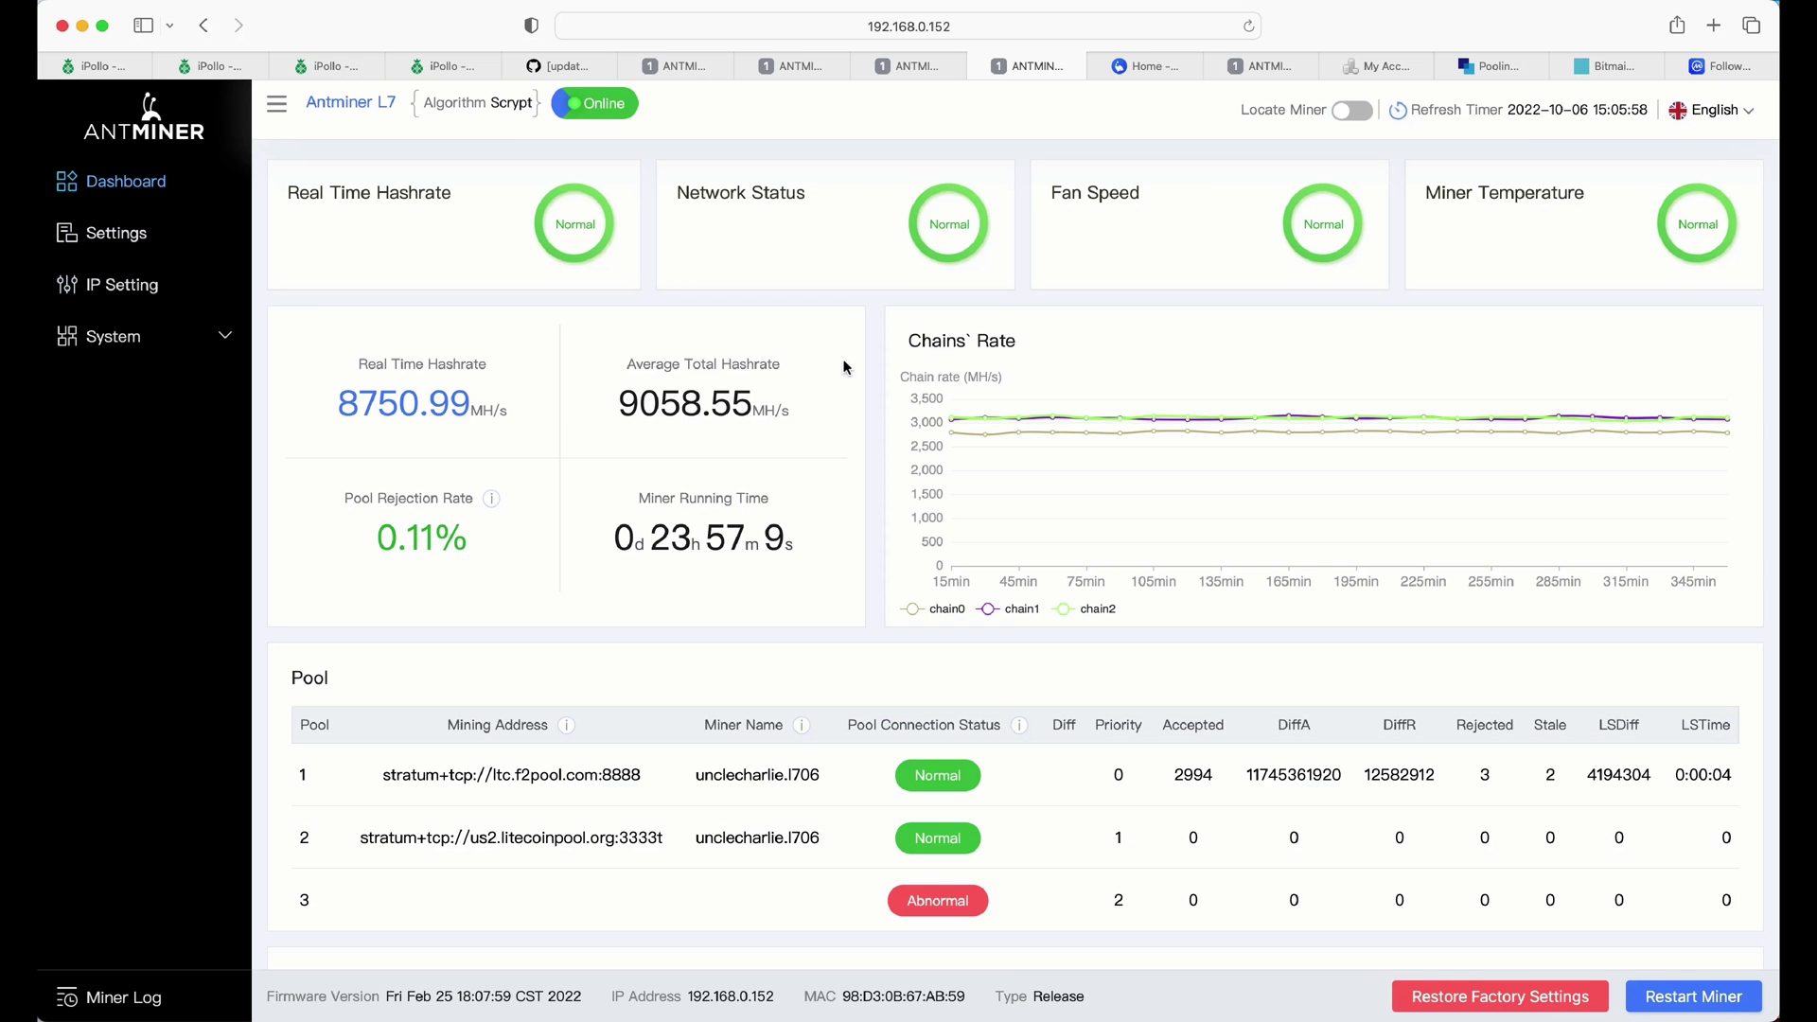
- Open F2Pool's Workers list and expand l706, online at 9.80 GH/s, to show its 24-hour chart
click(1151, 68)
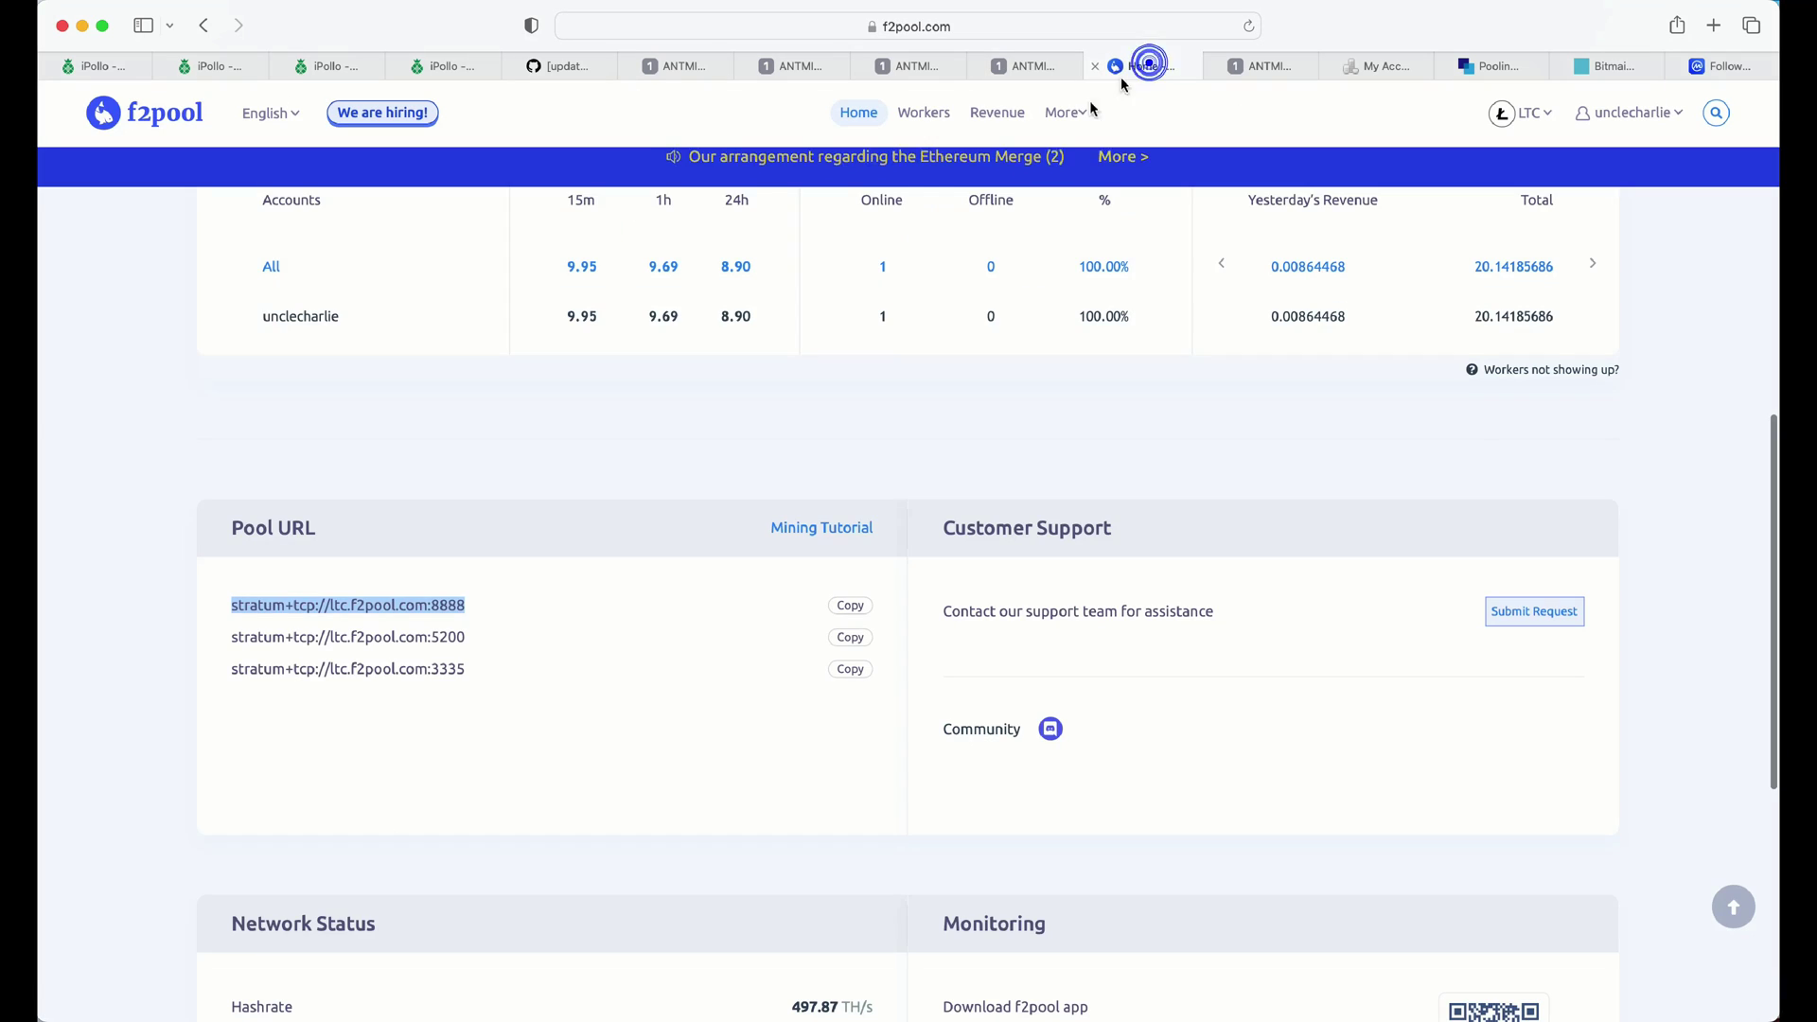
scroll(839, 377, up, 3)
click(918, 115)
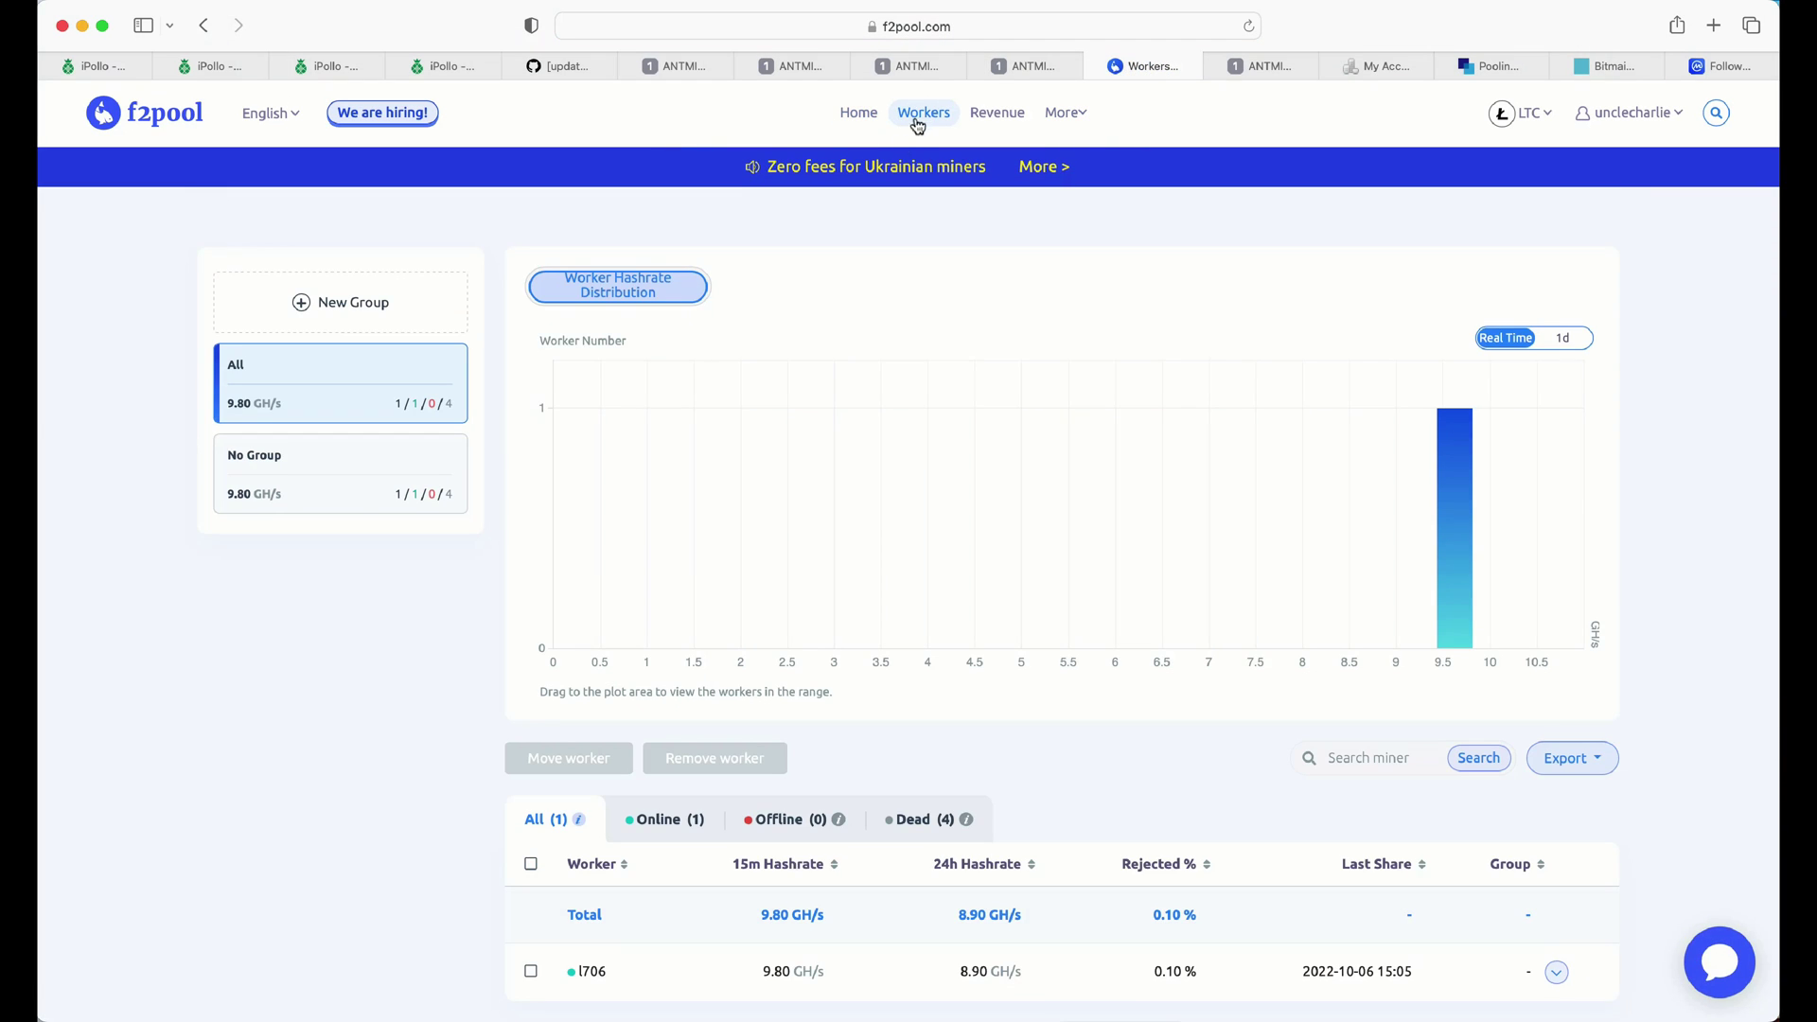
scroll(933, 355, down, 5)
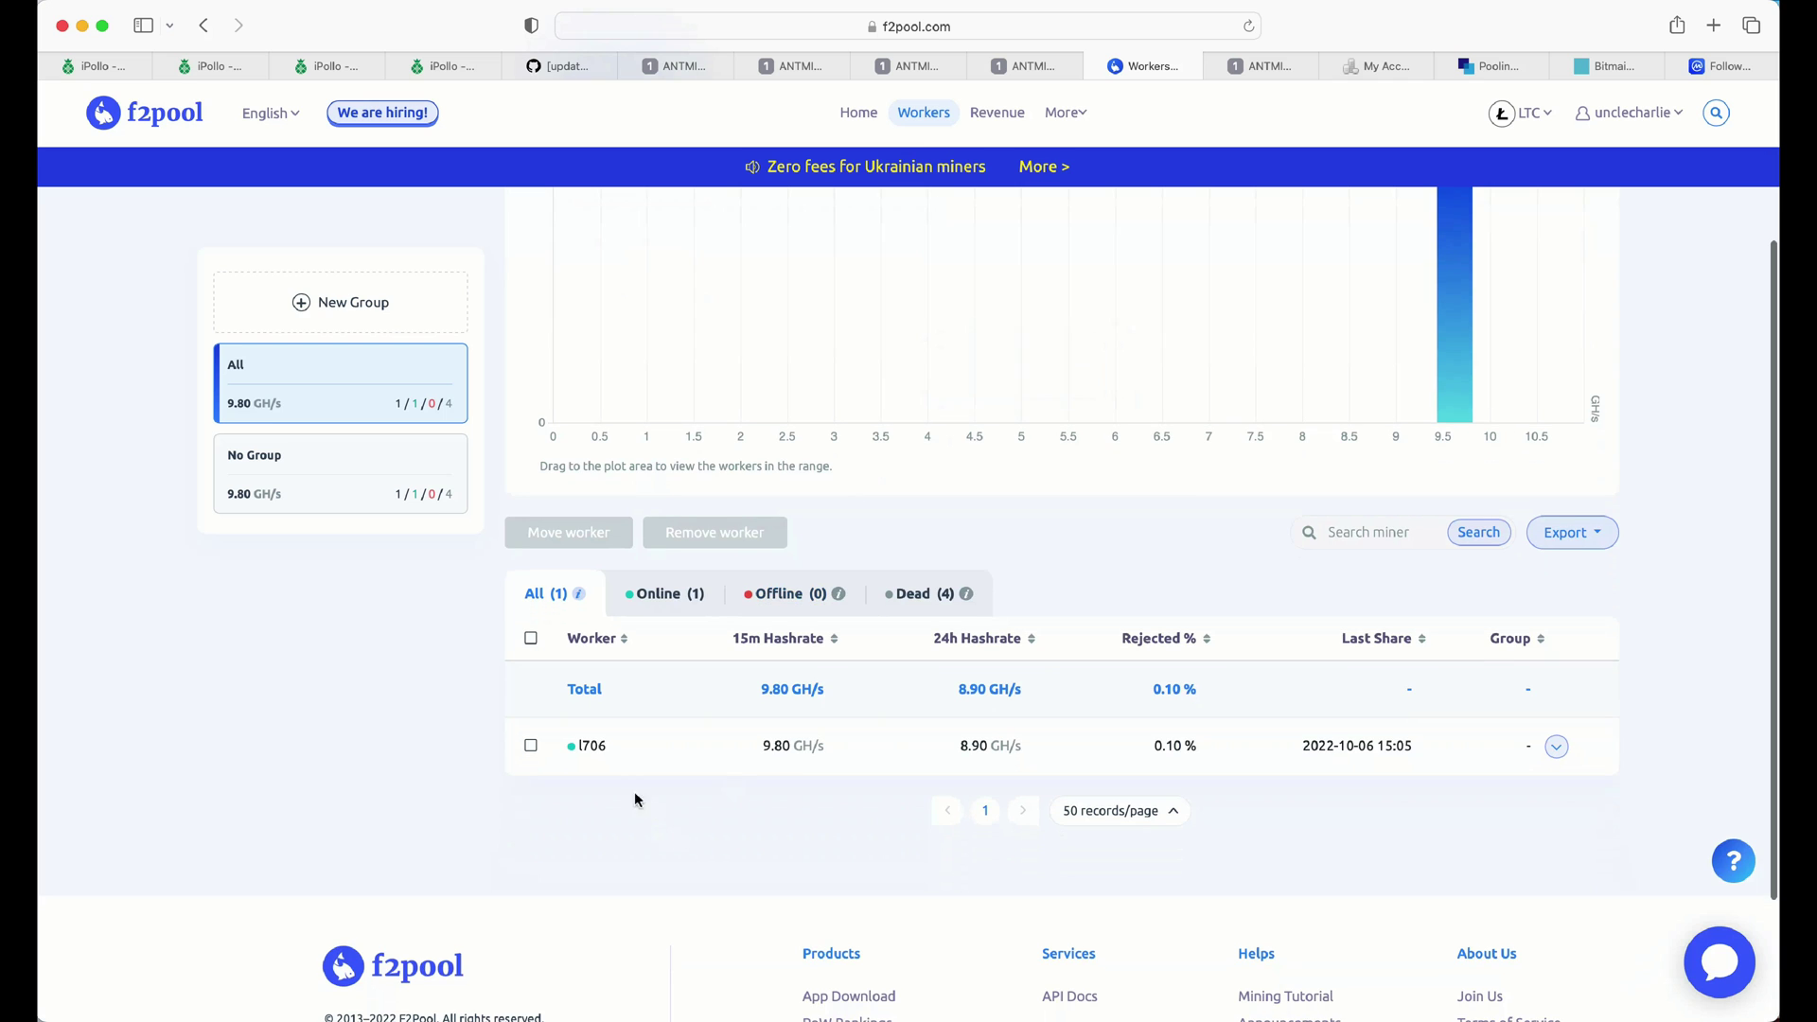
click(588, 746)
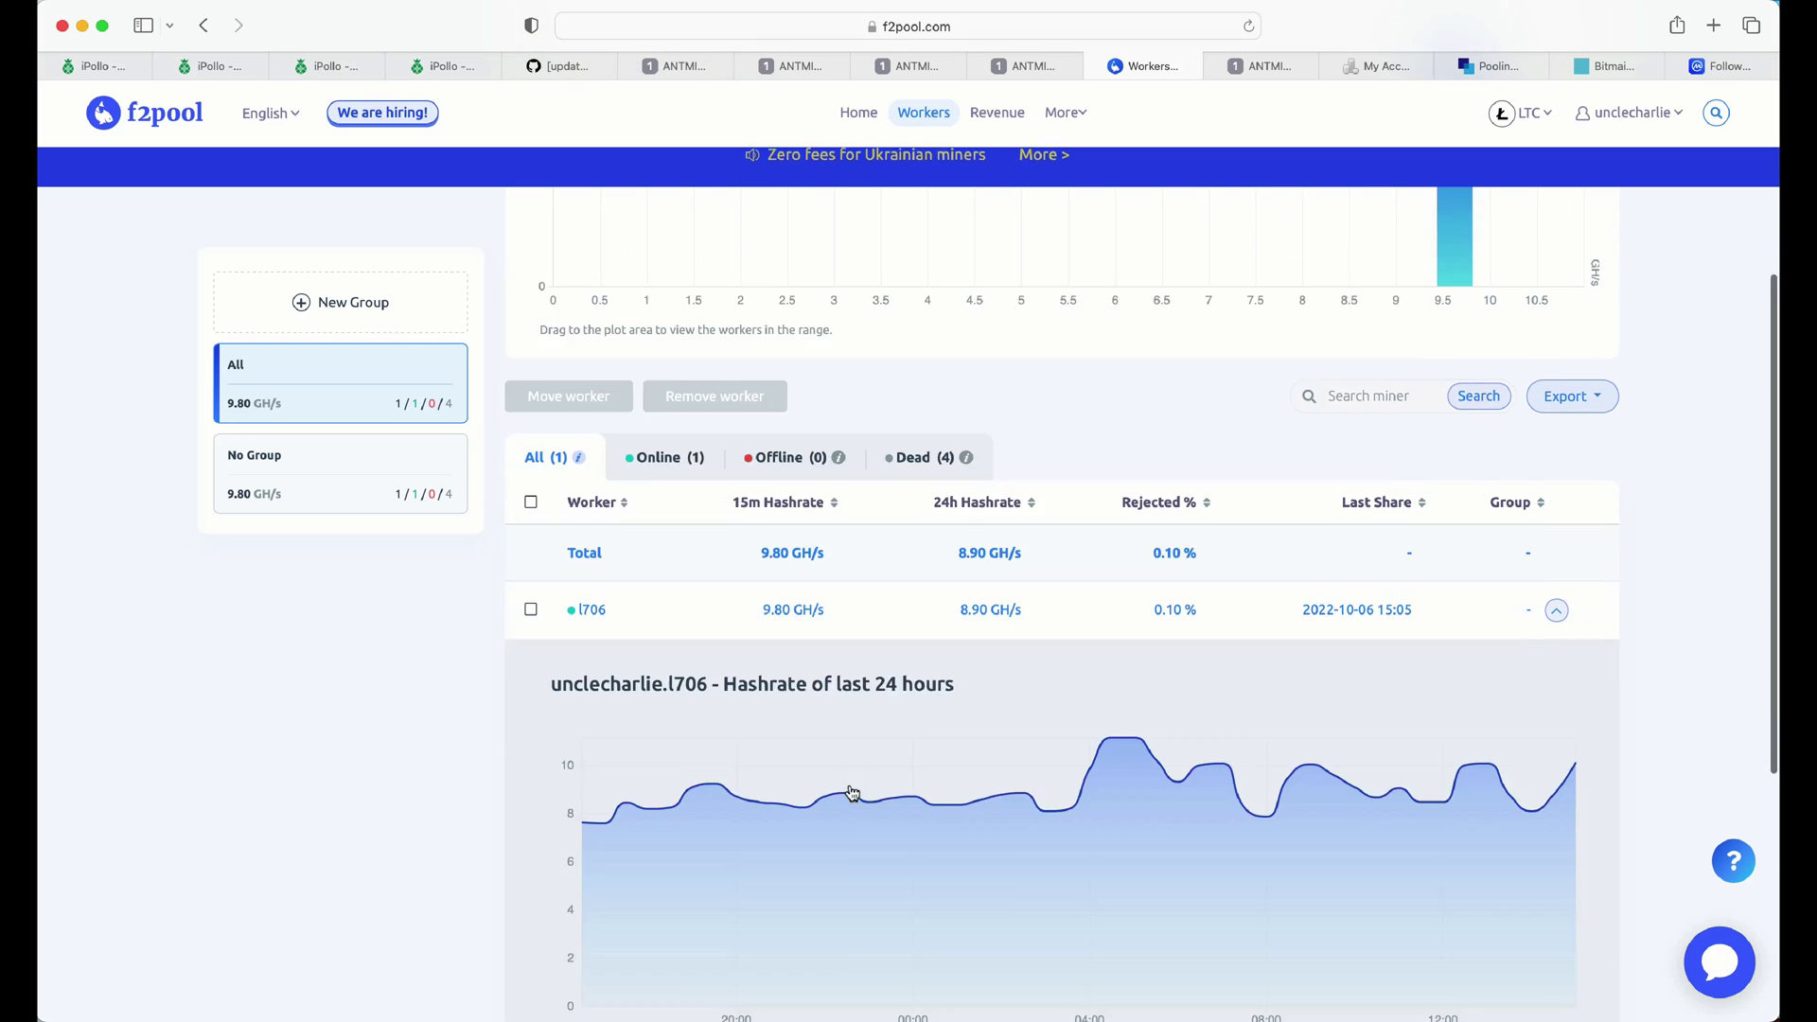
scroll(862, 783, down, 5)
scroll(847, 783, up, 5)
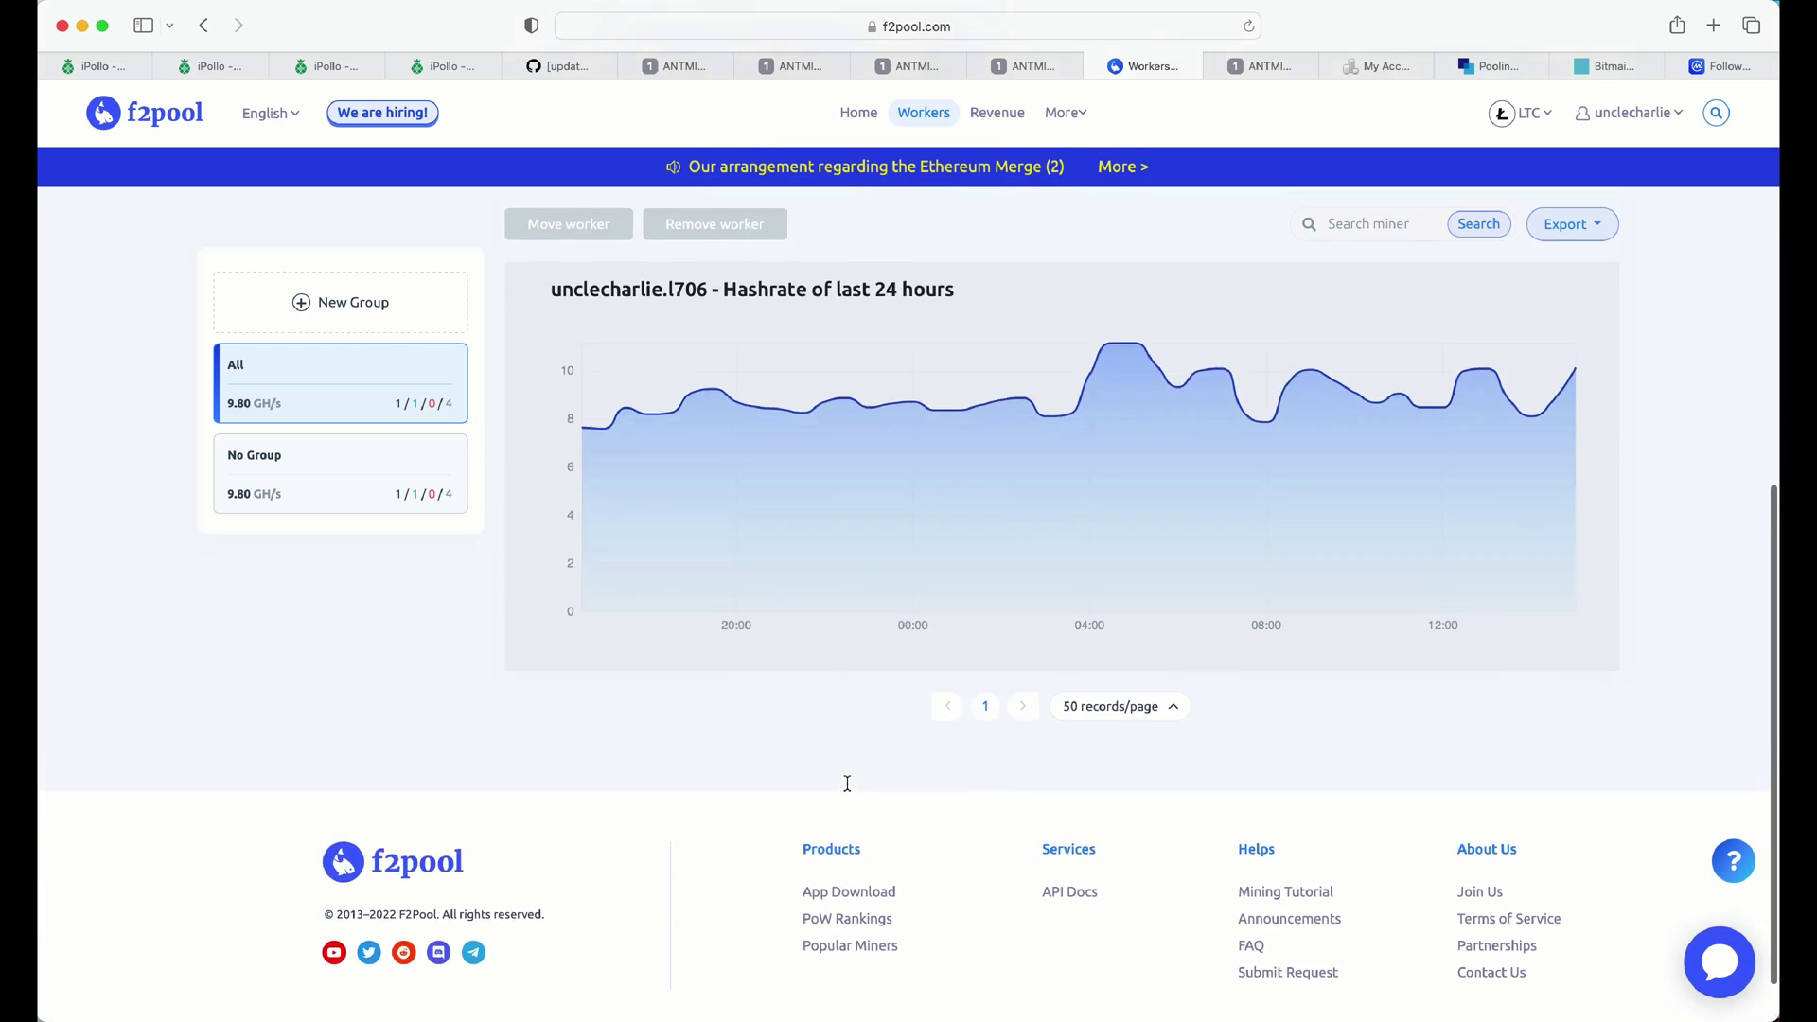
scroll(847, 784, up, 5)
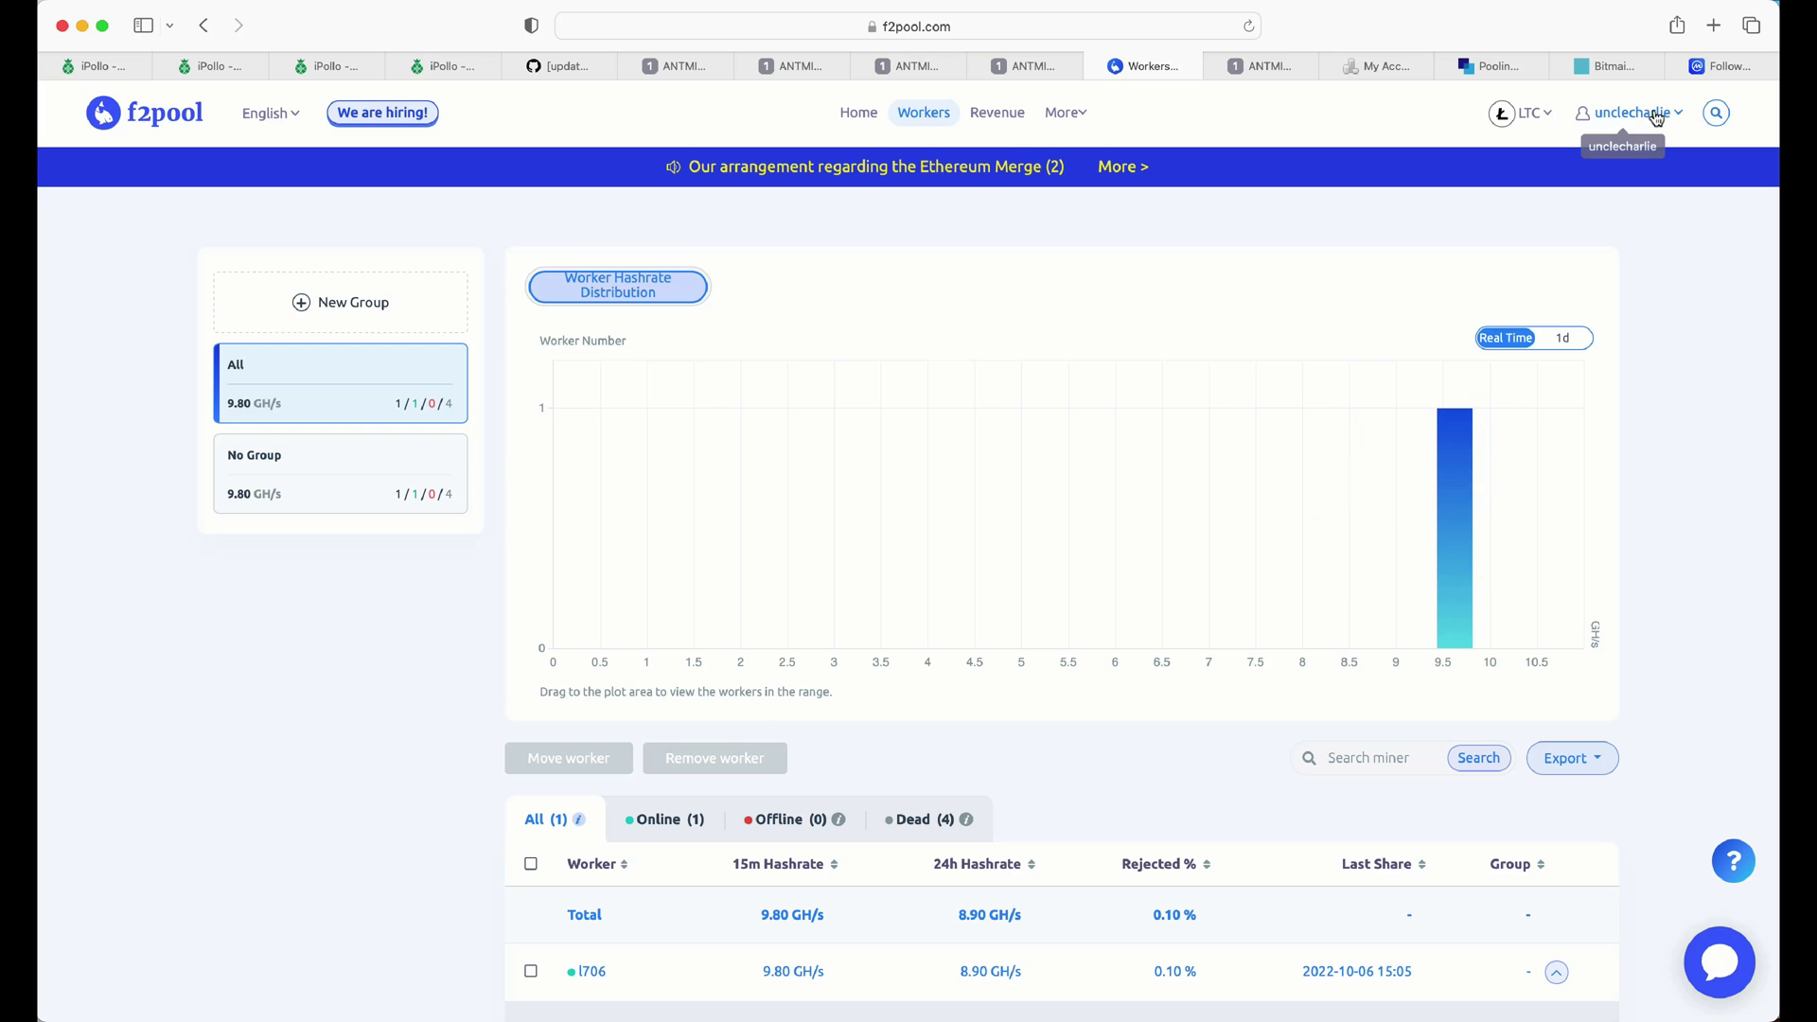
- View the RVN, then LTC and DOGE payout addresses in Payout Settings, then return to Workers
mouse_move(1656, 115)
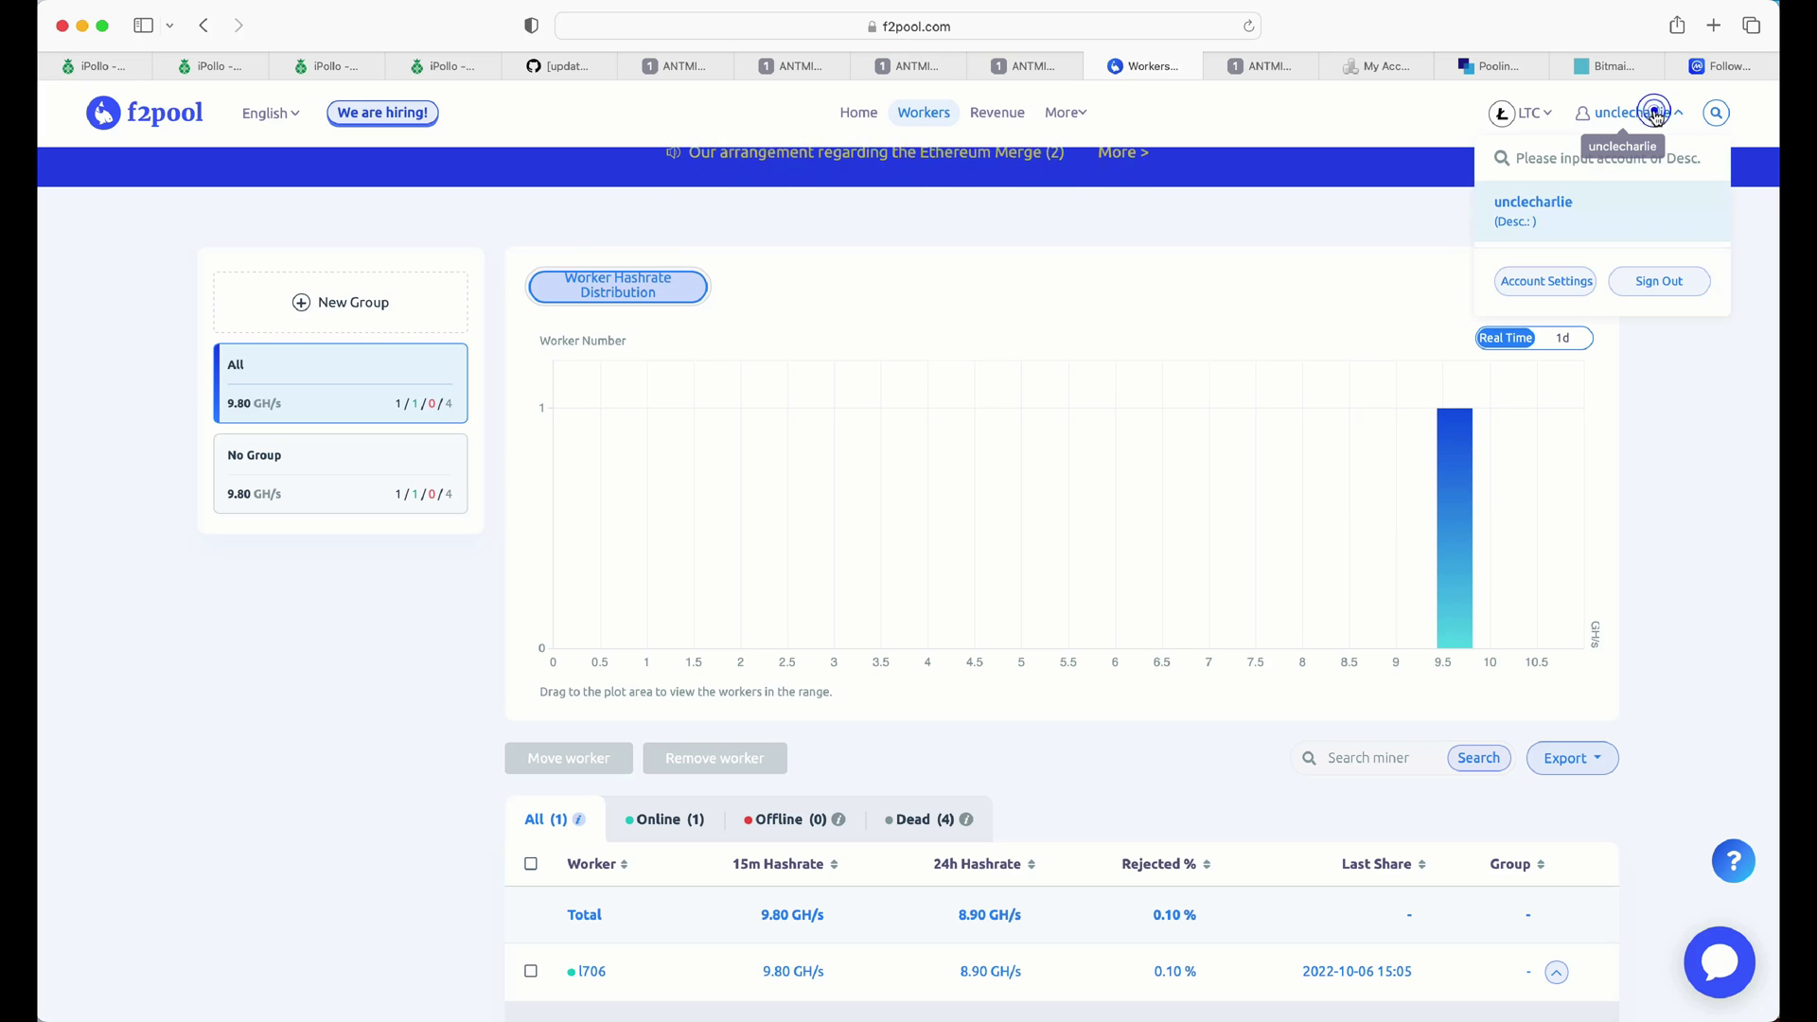
click(1545, 282)
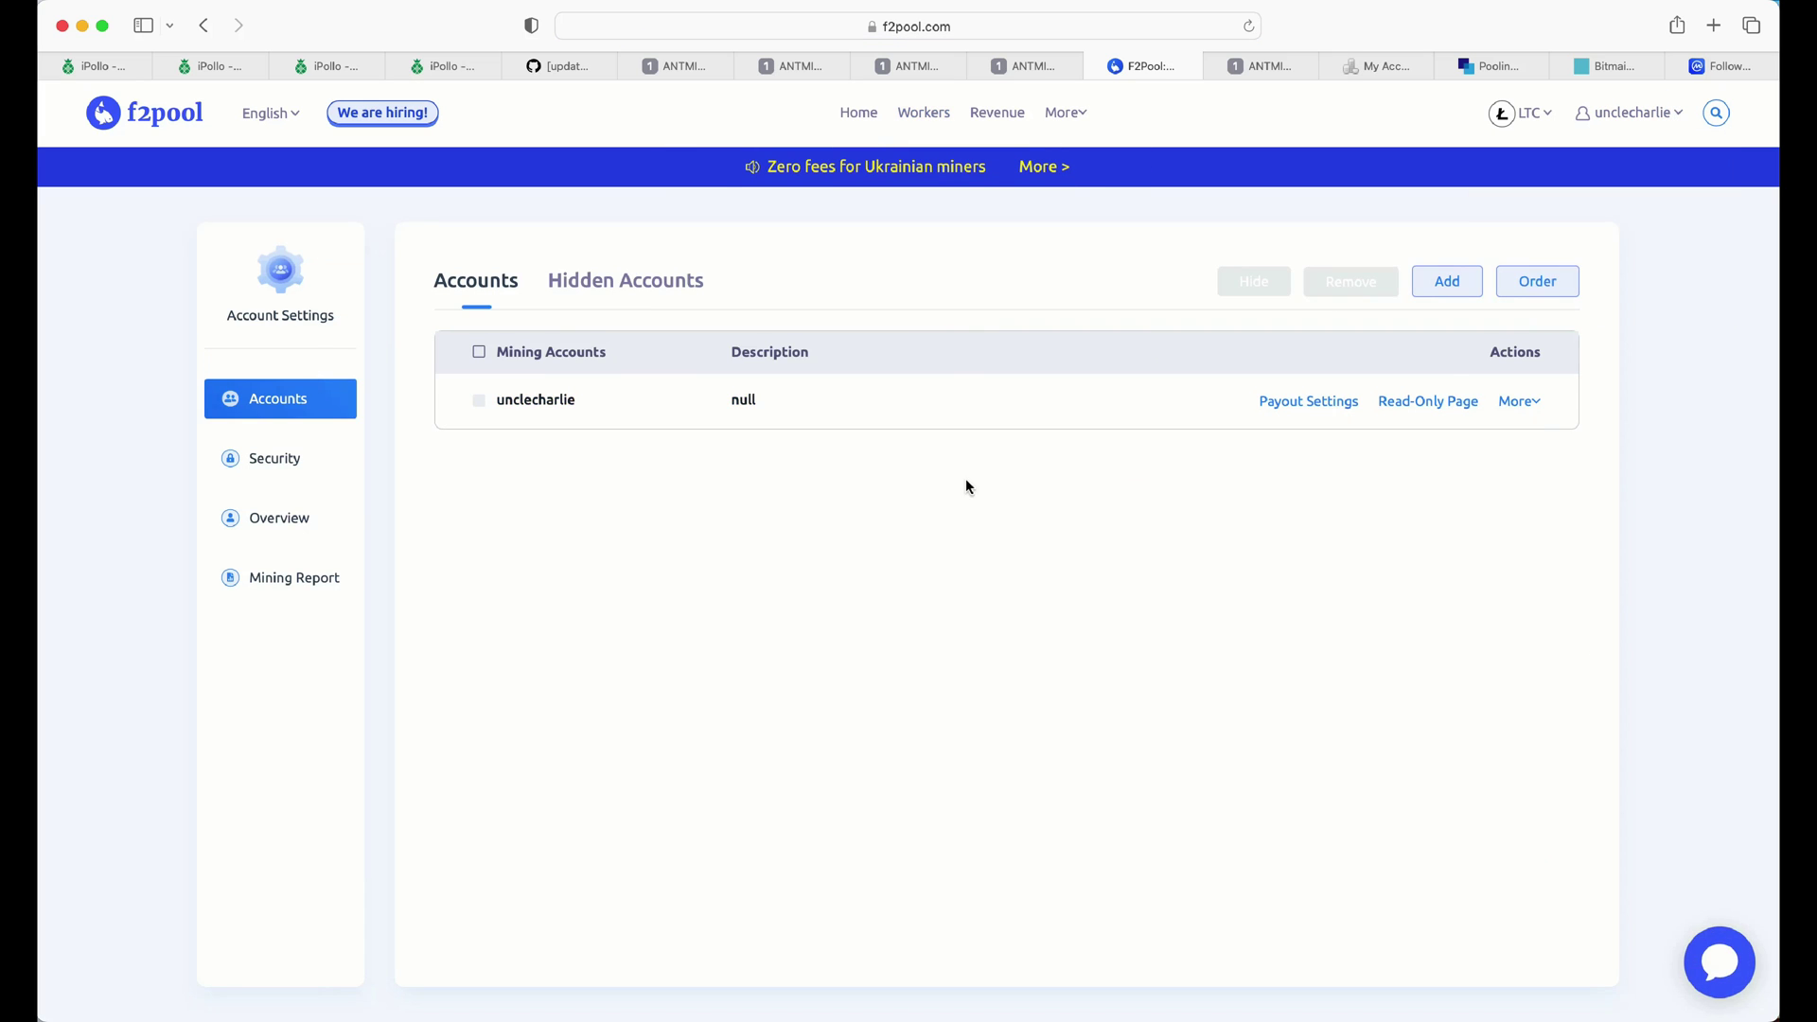
click(526, 403)
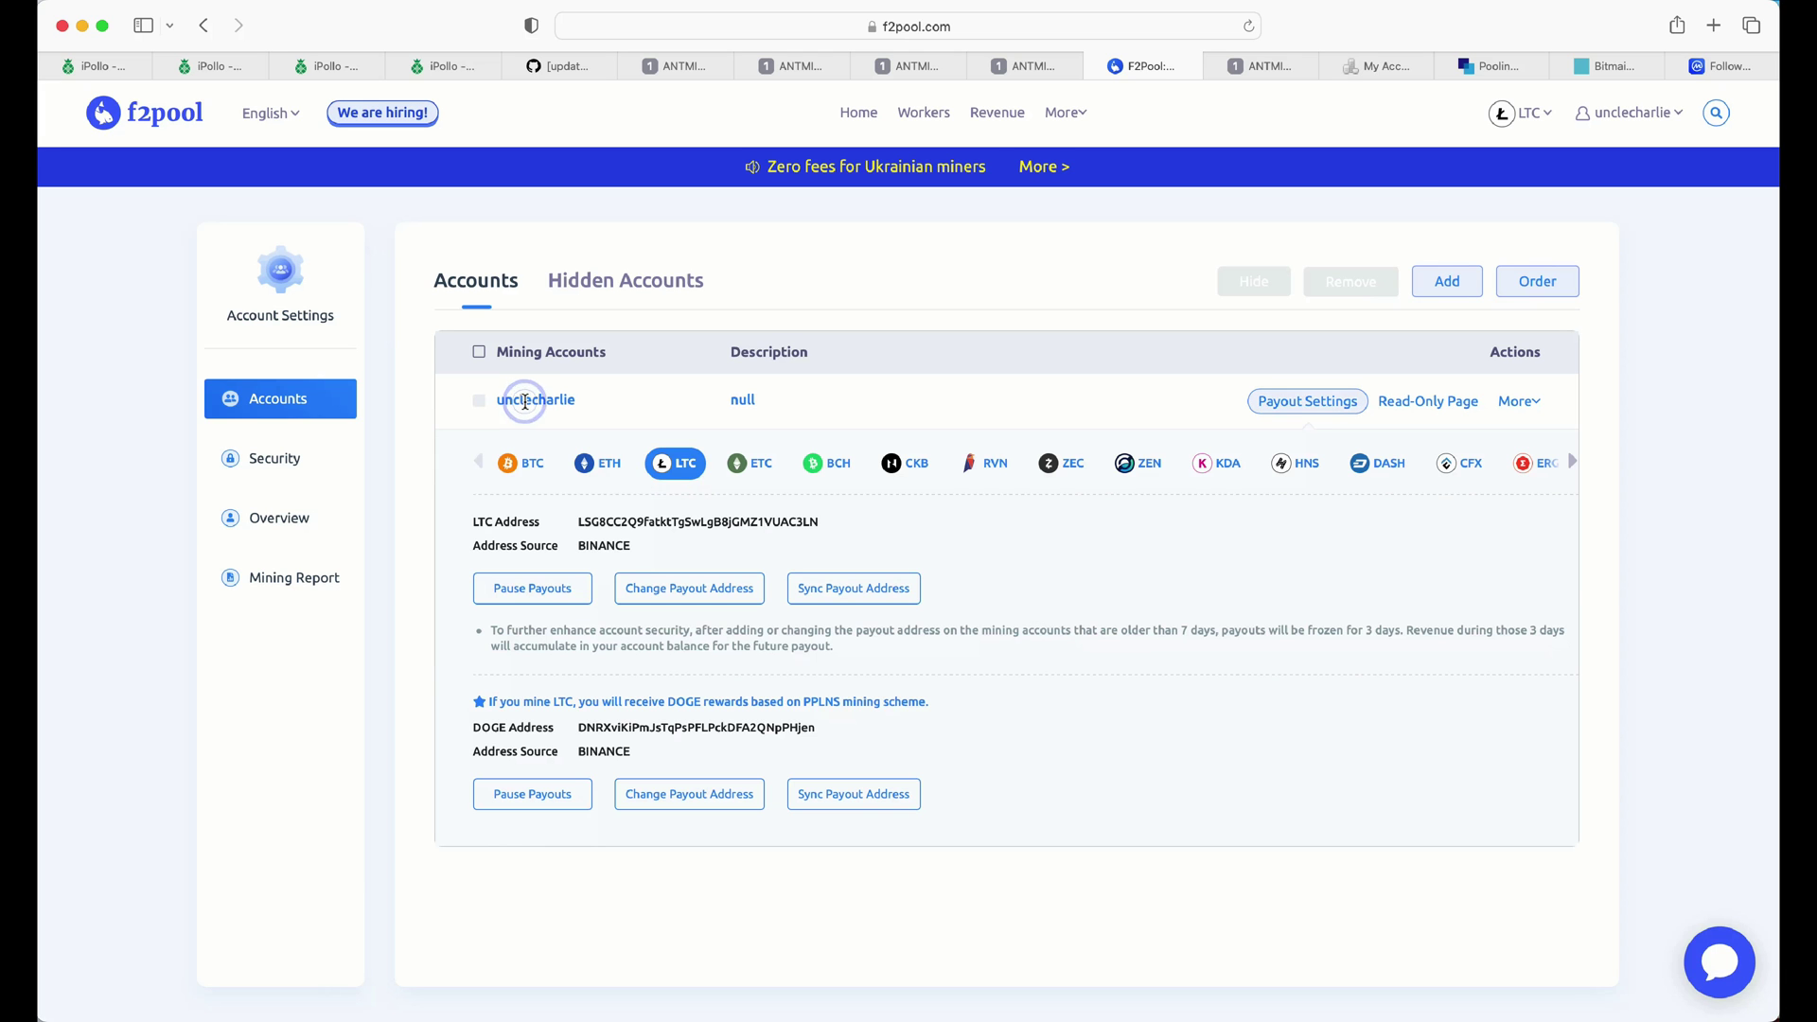
click(989, 465)
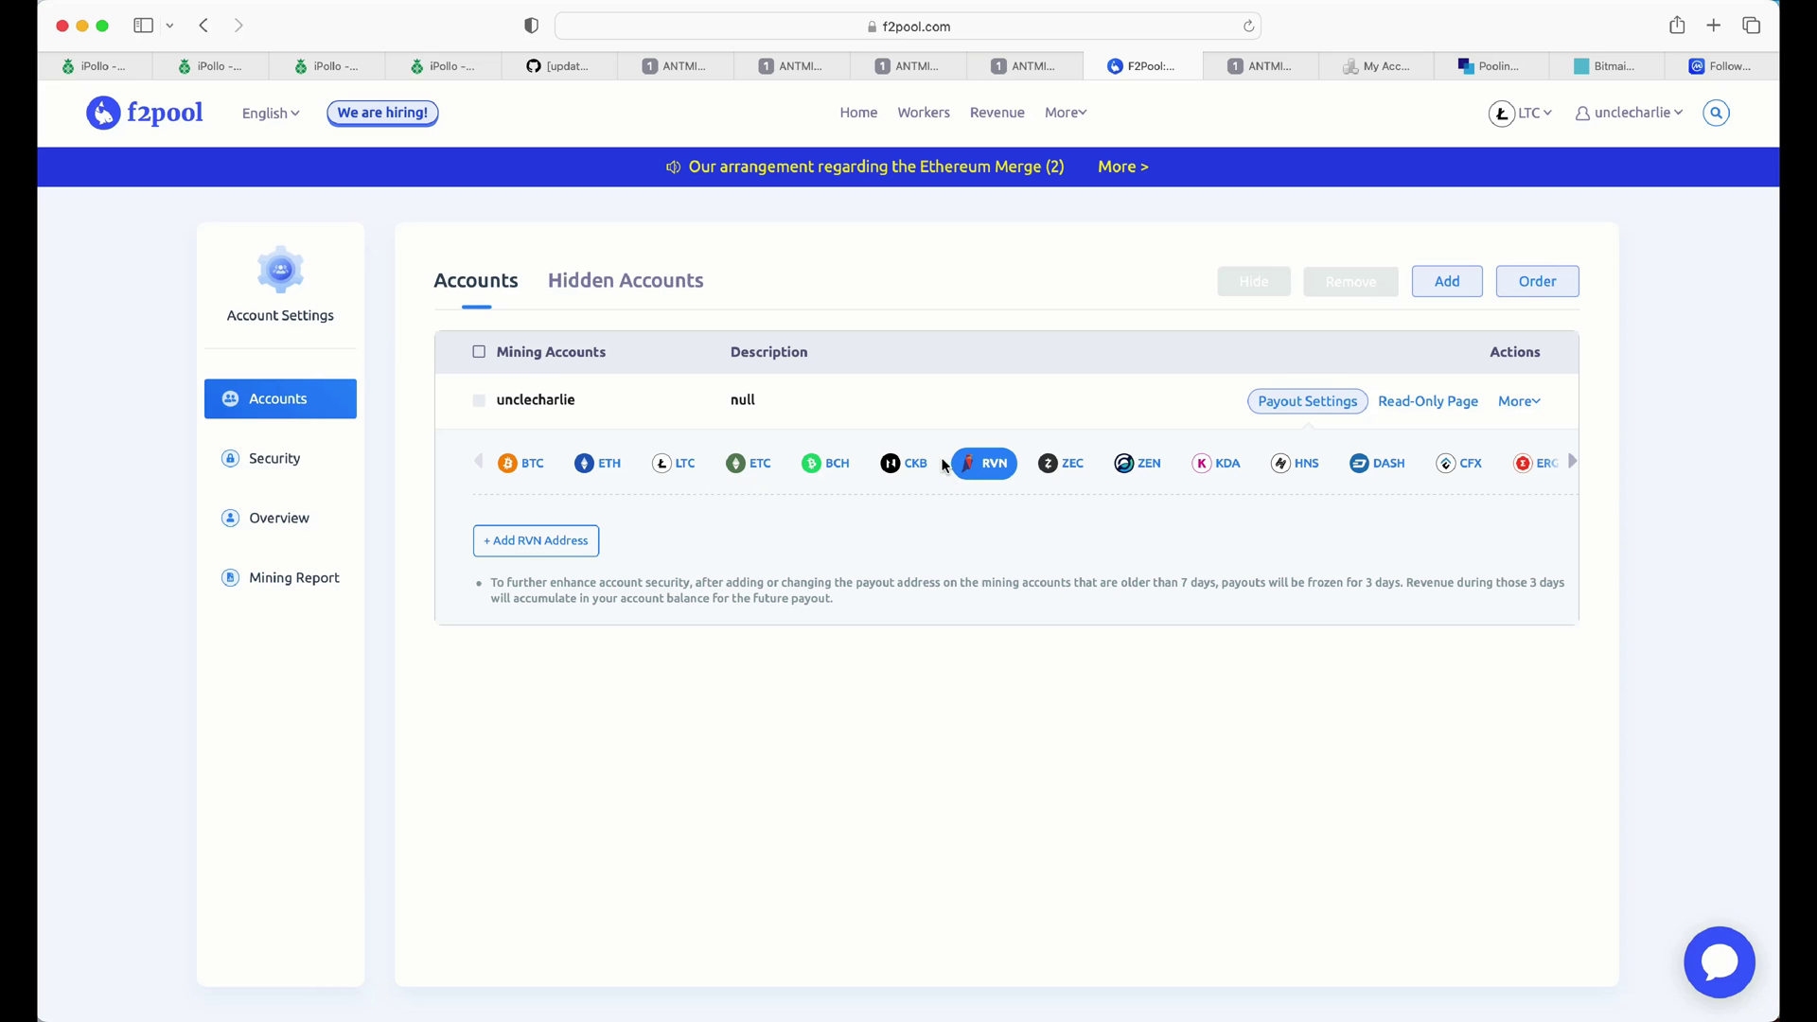
click(676, 473)
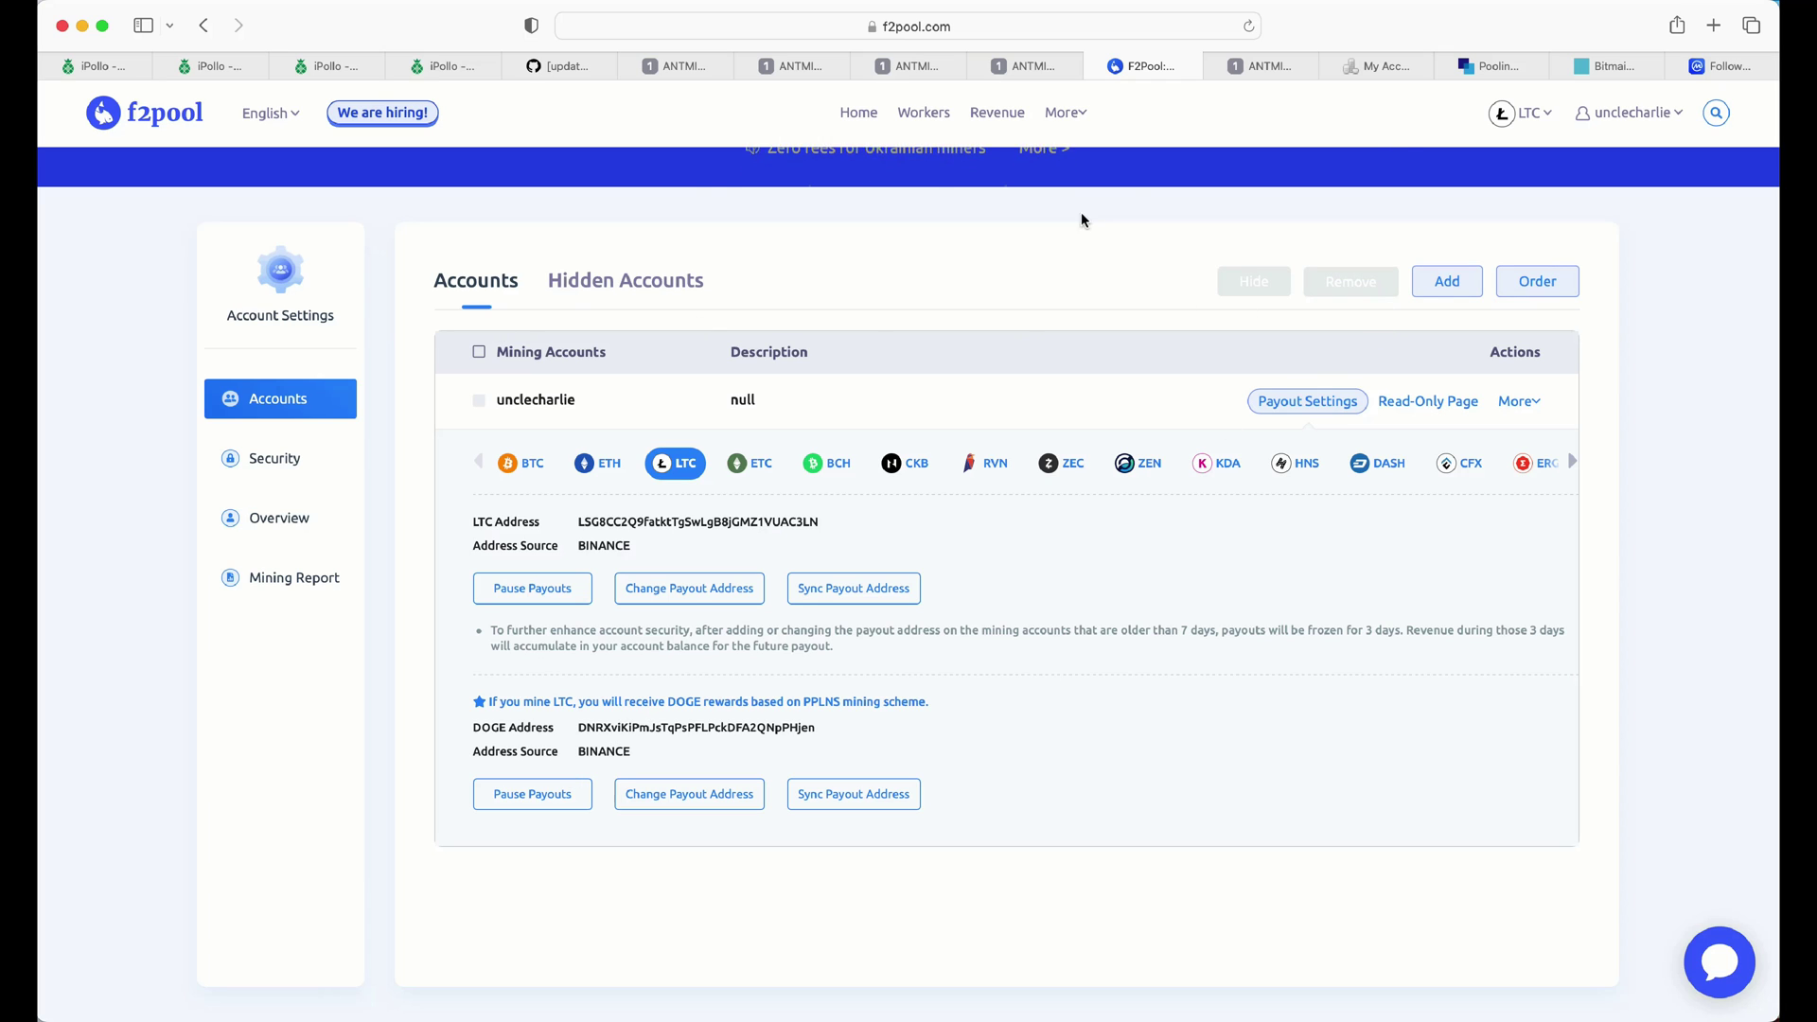
click(936, 112)
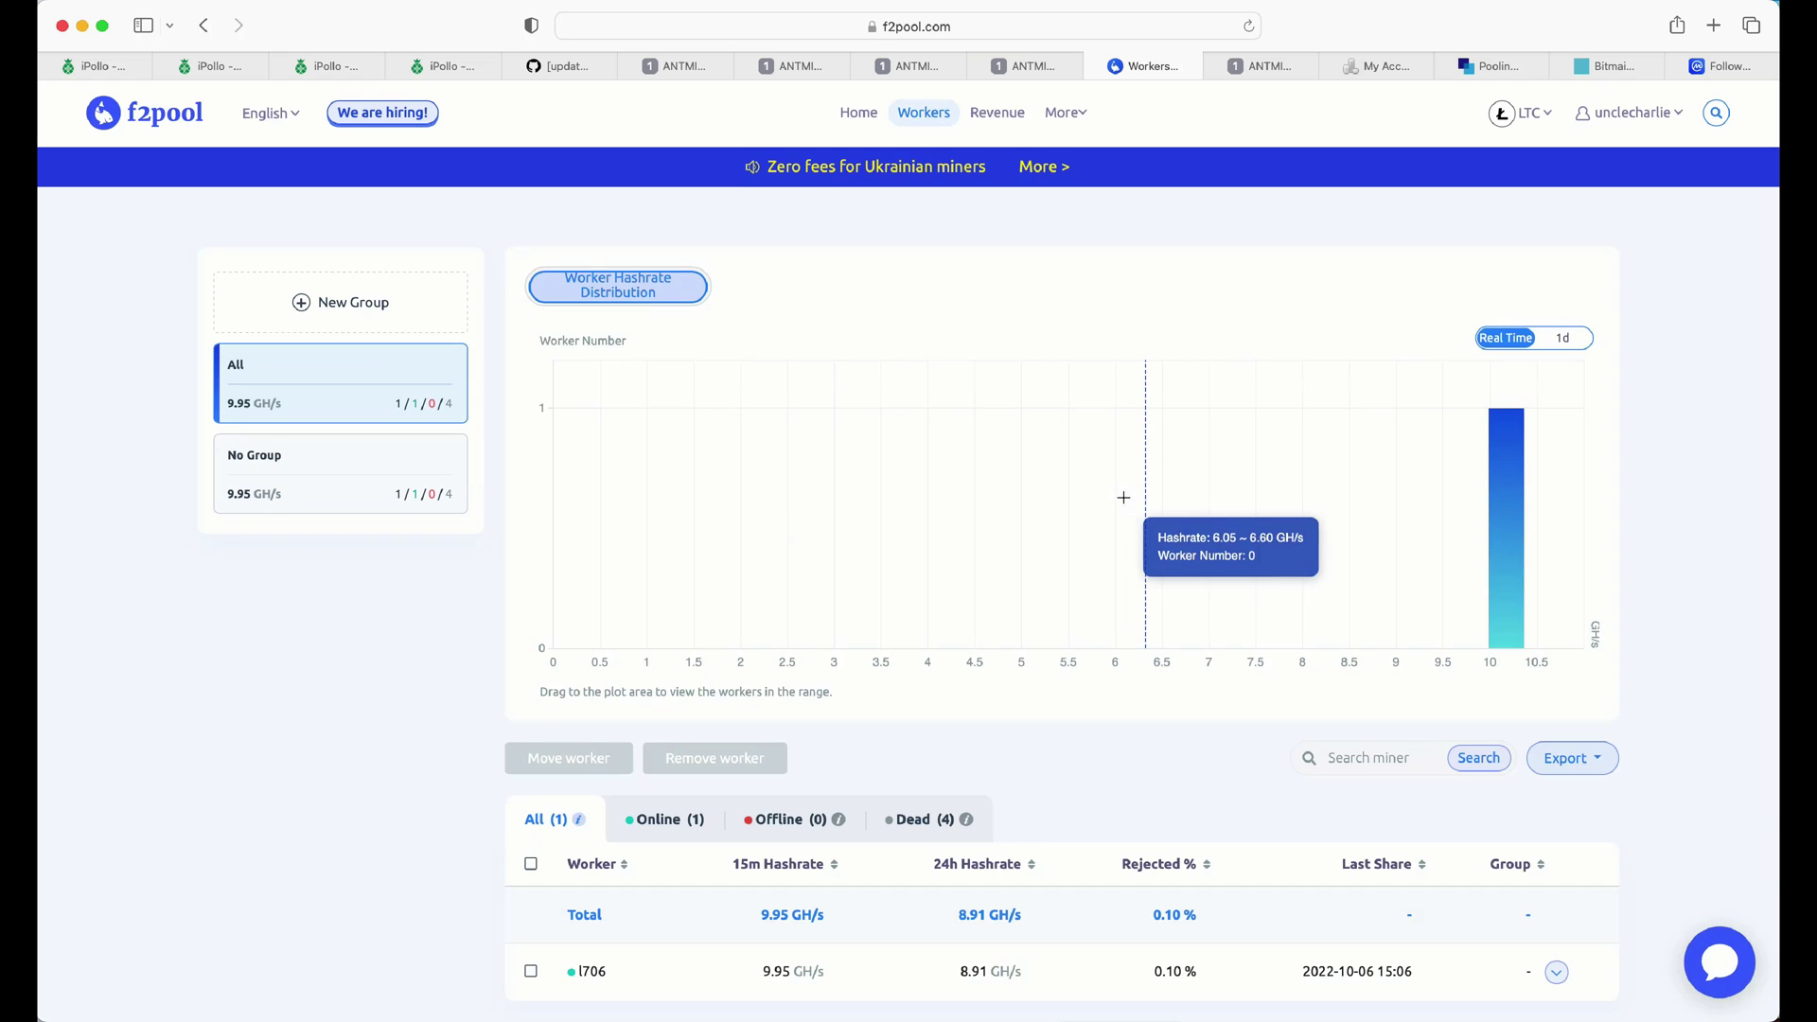
scroll(1139, 529, down, 5)
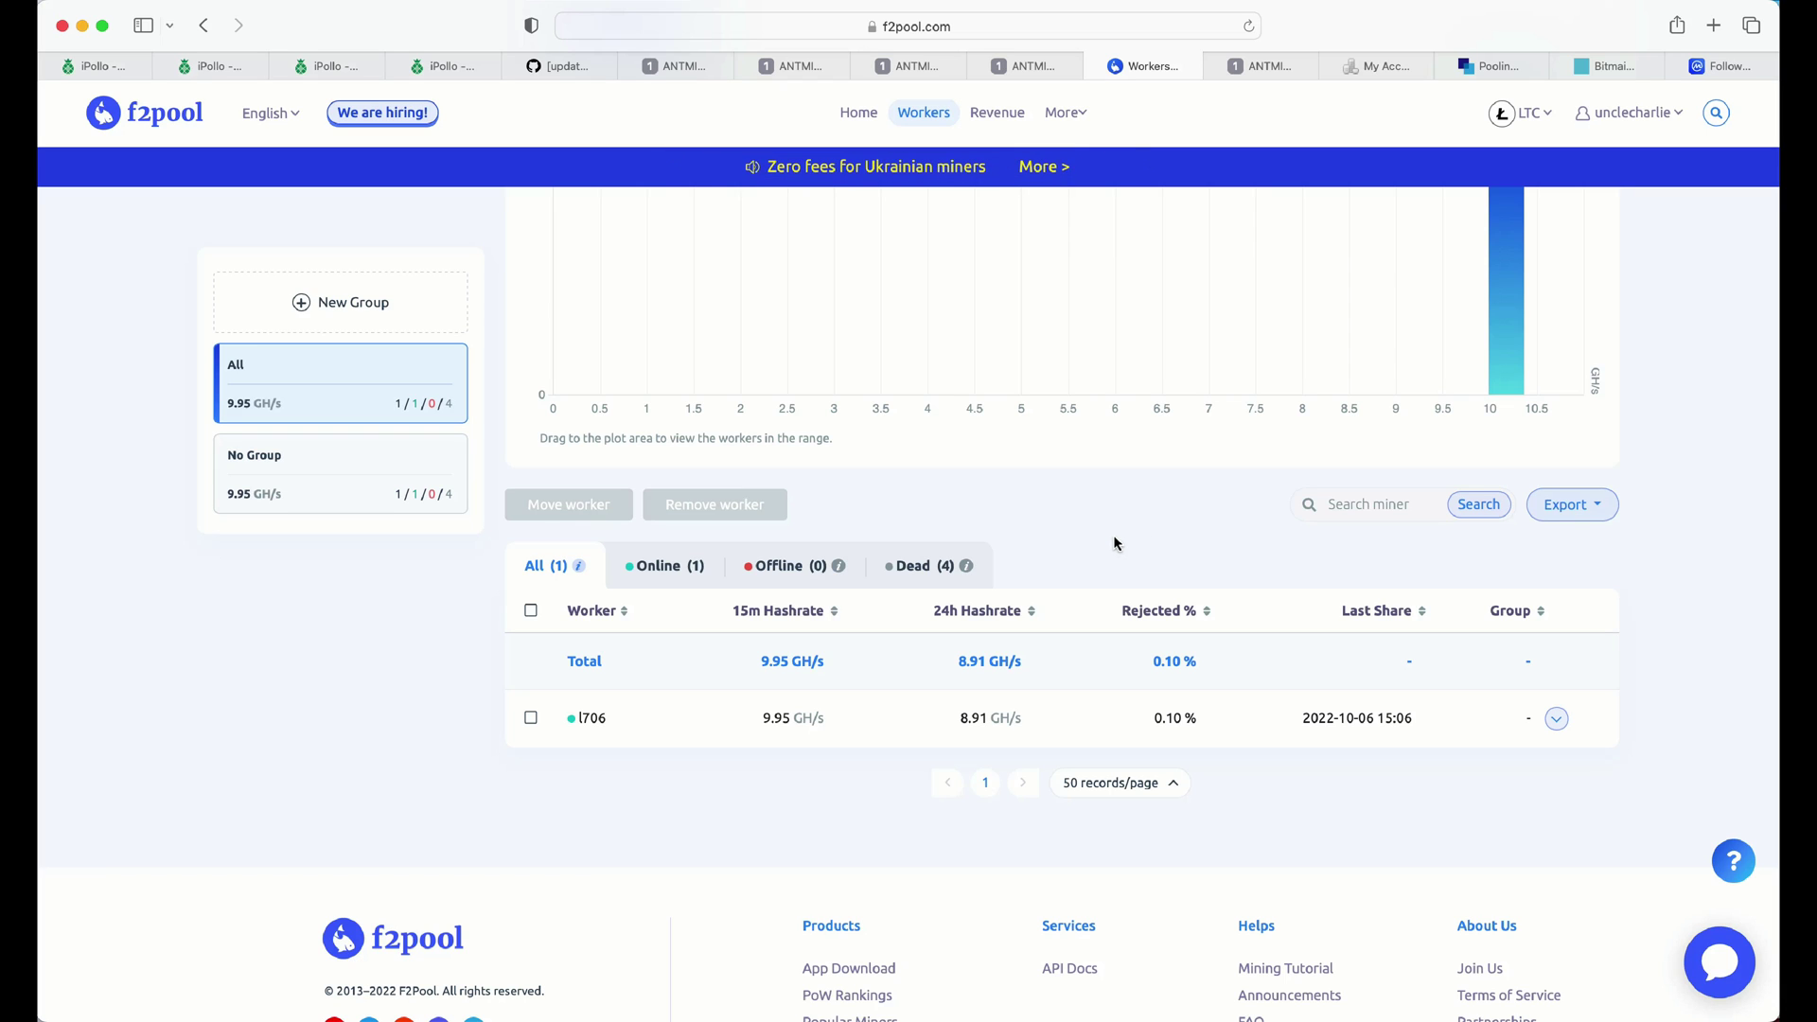
scroll(1115, 544, up, 3)
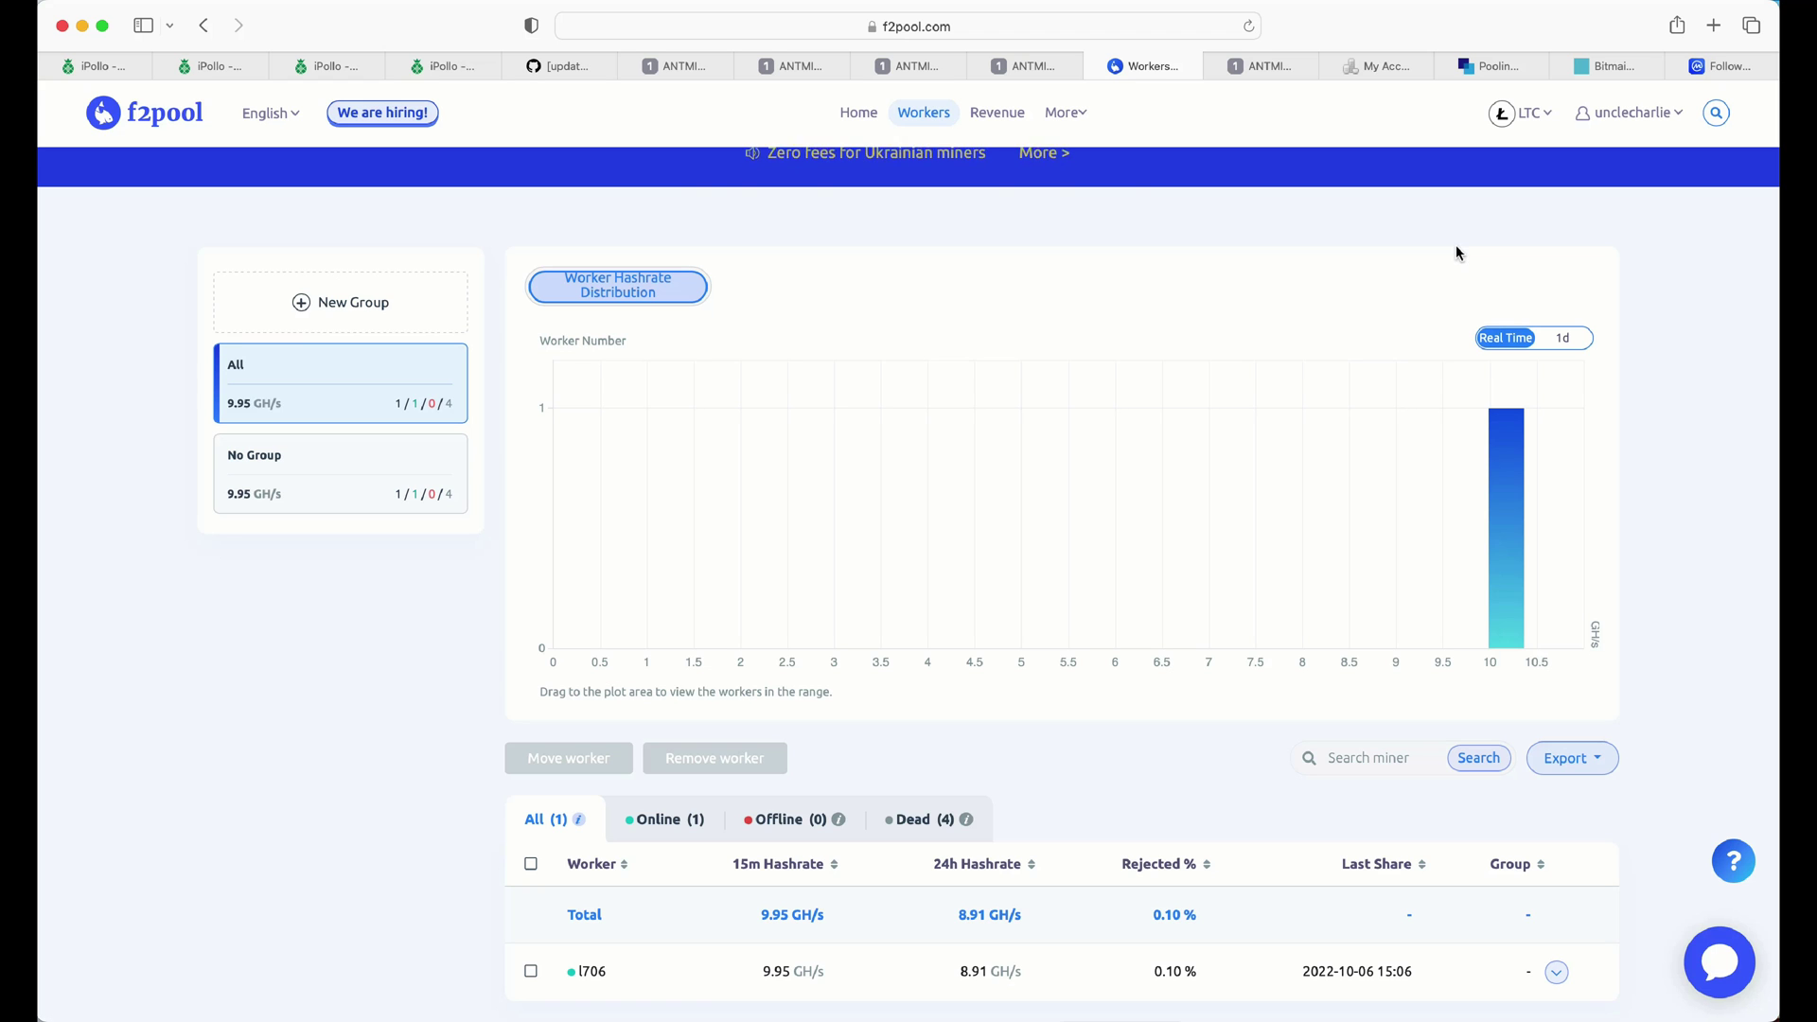
scroll(1417, 260, down, 2)
scroll(1417, 258, up, 2)
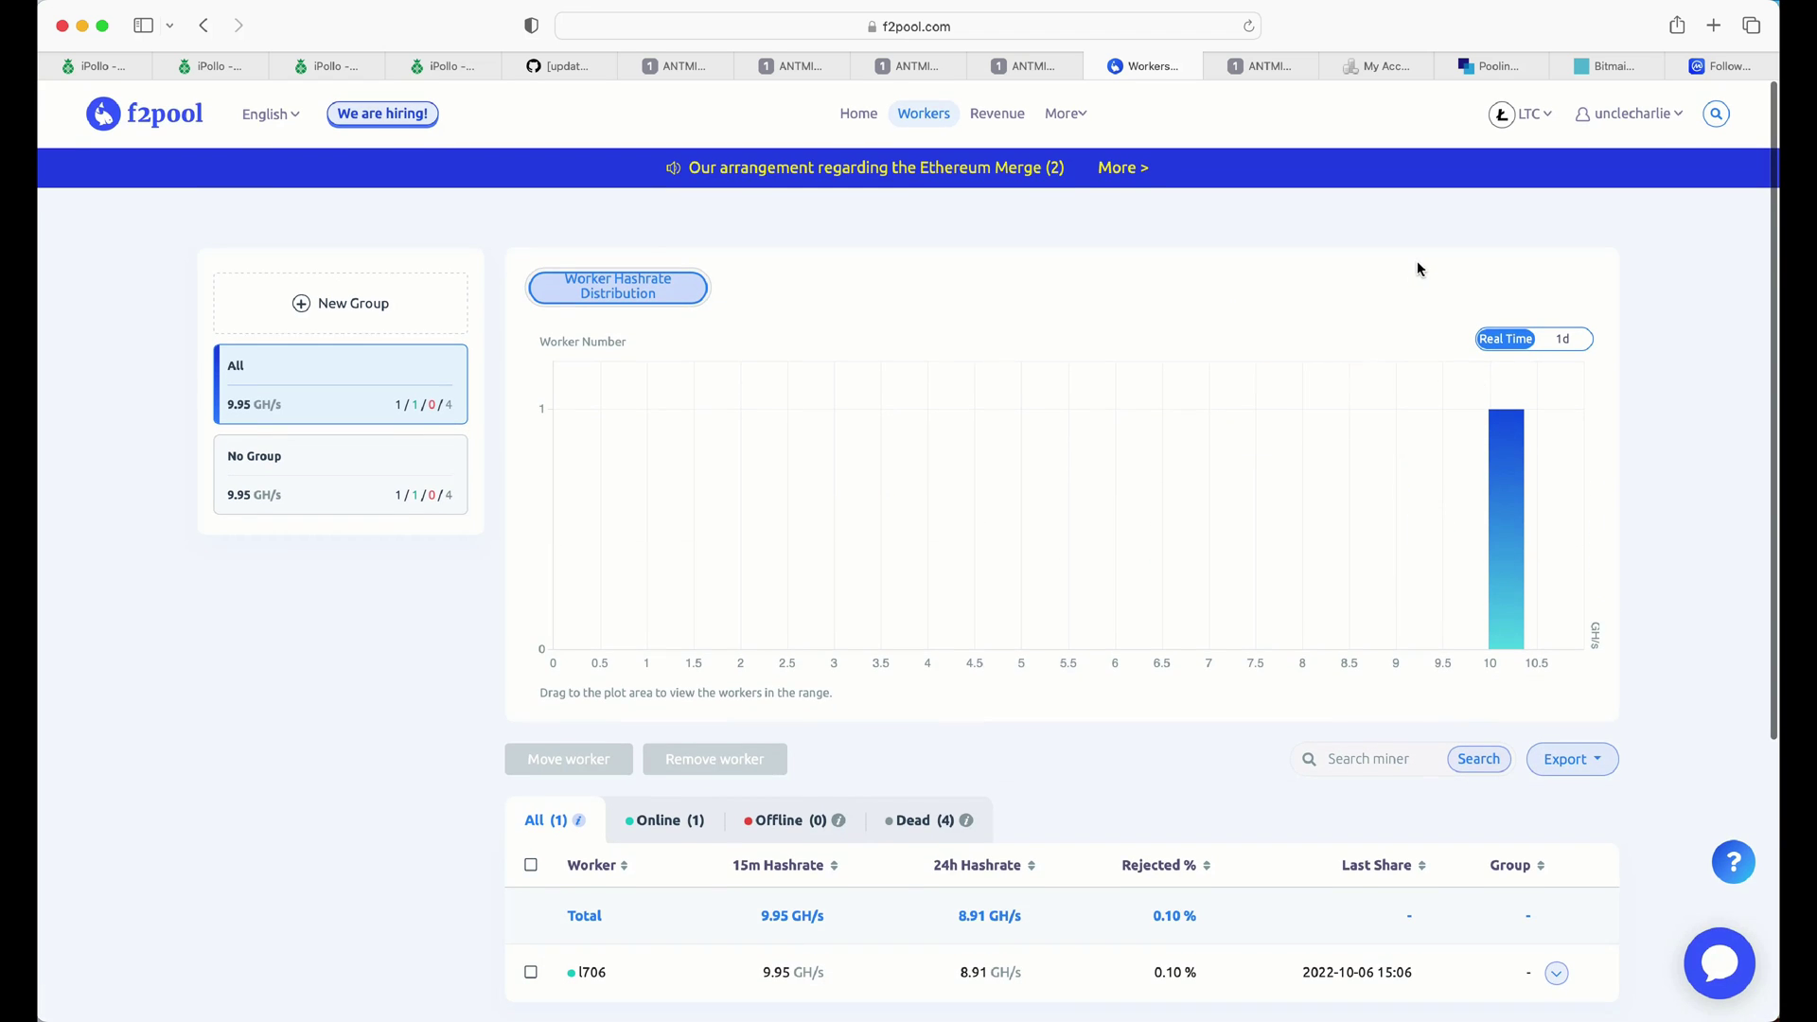